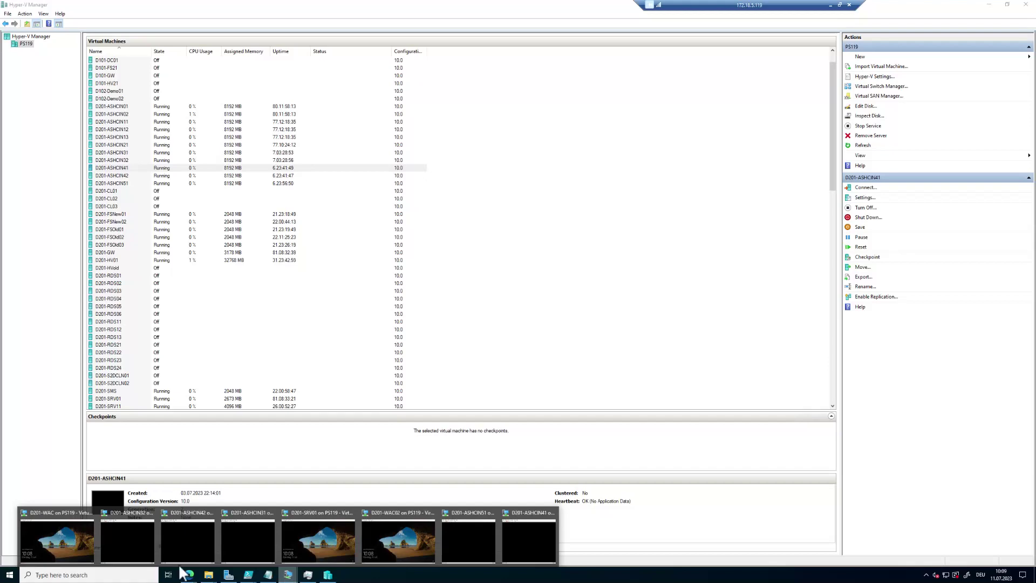
# Step: Switch to the D201-WAC virtual machine and sign in with the administrator account password
pyautogui.click(43, 534)
pyautogui.click(10, 34)
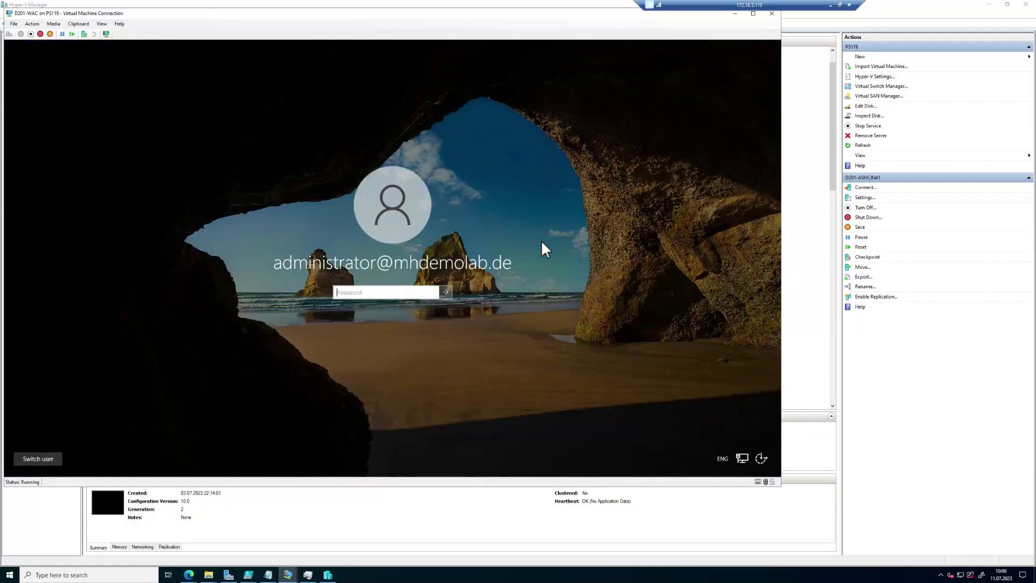
pyautogui.write('••••••••')
pyautogui.press('Return')
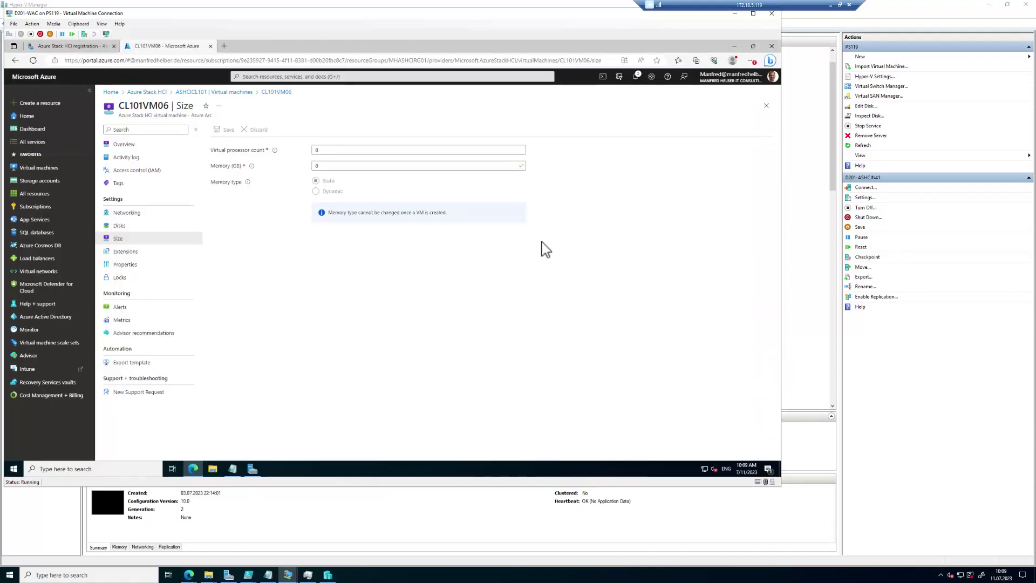
# Step: Reload the Windows Admin Center connections, dismiss the feedback survey and connect to the d201-ashcicl40 server cluster
pyautogui.click(60, 46)
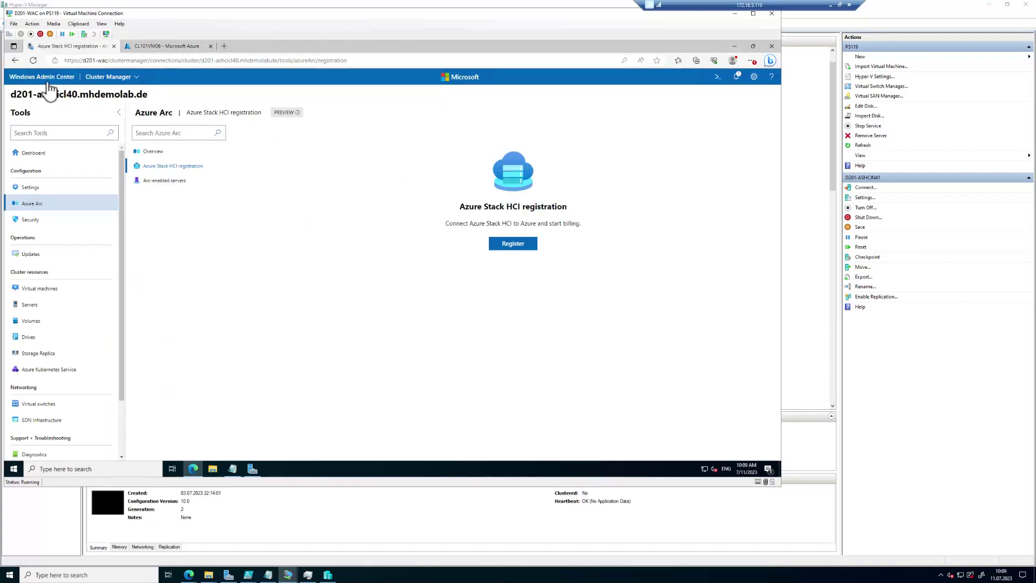
pyautogui.press('F5')
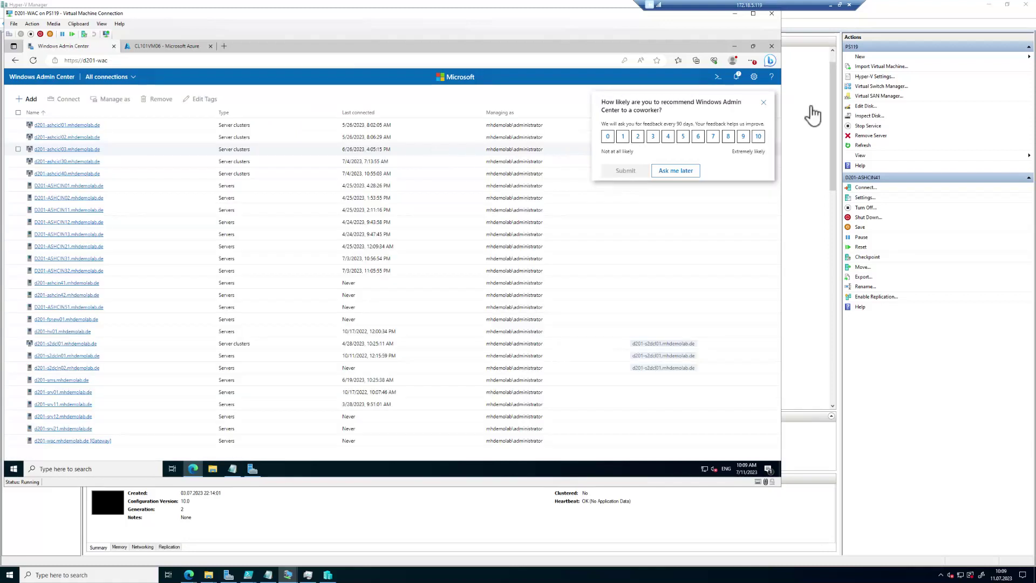
pyautogui.click(763, 101)
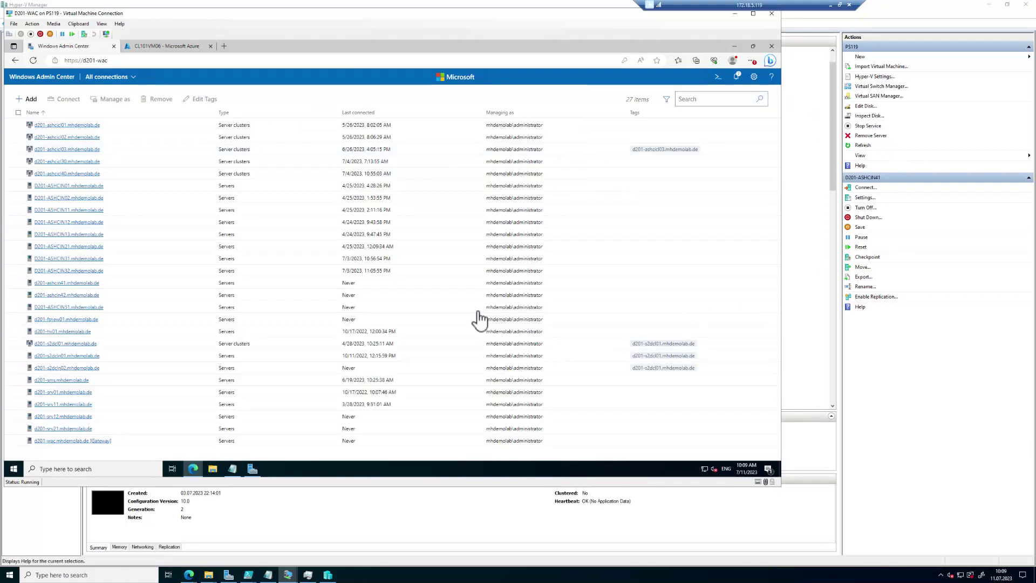
pyautogui.click(71, 174)
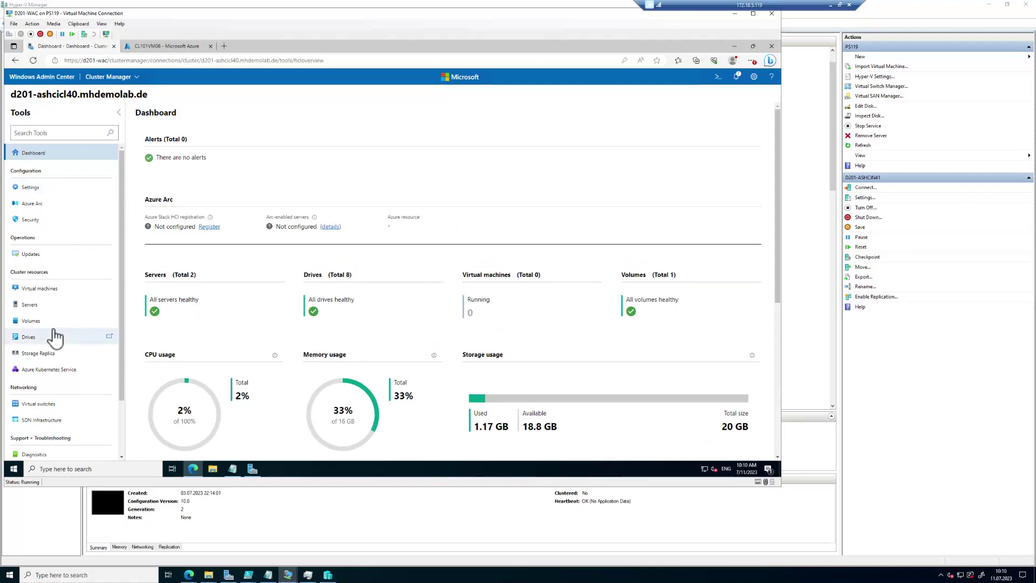
# Step: Examine the cluster's server inventory, settings and Azure Arc registration overview
pyautogui.click(32, 304)
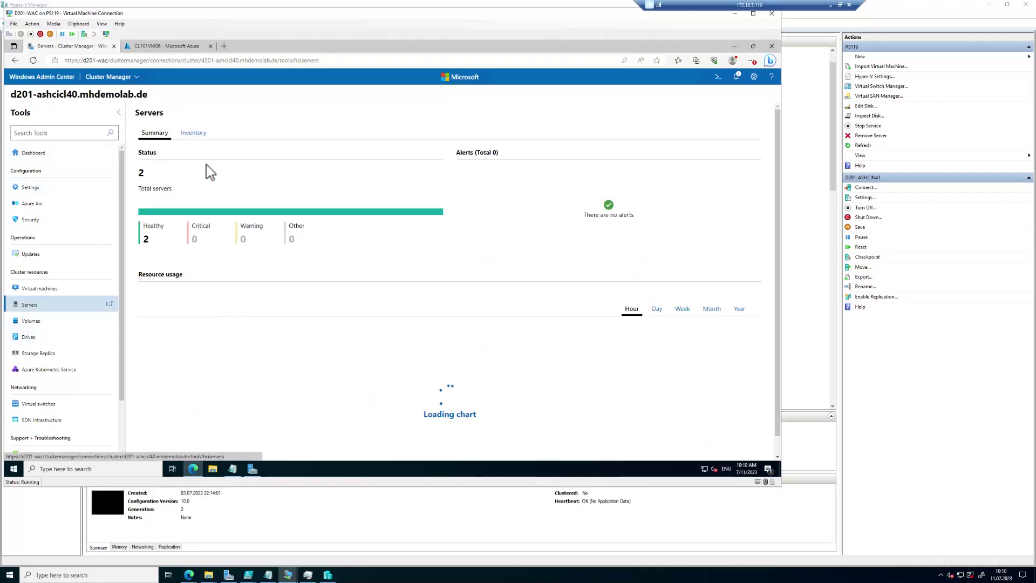
pyautogui.click(193, 134)
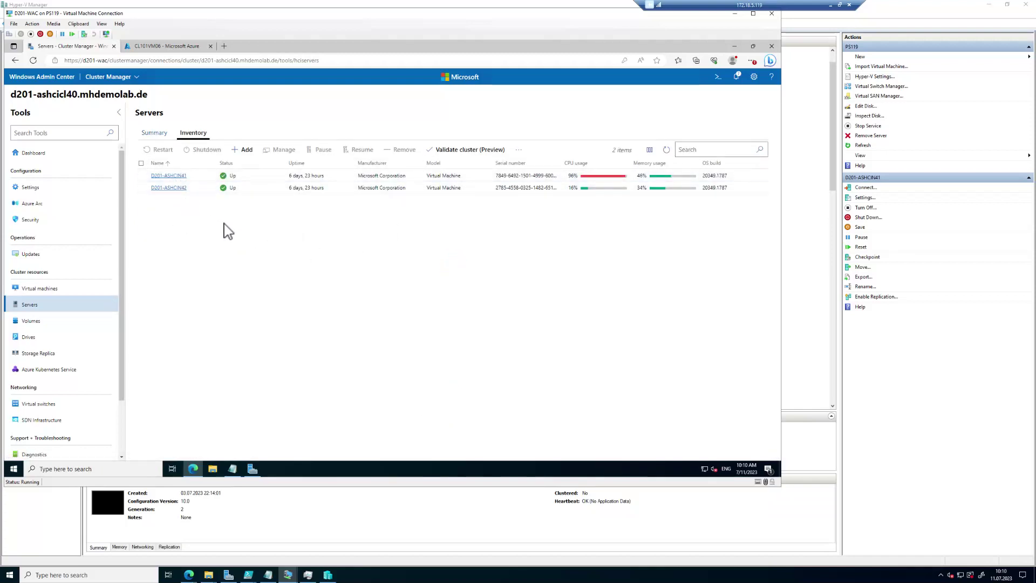
pyautogui.click(19, 189)
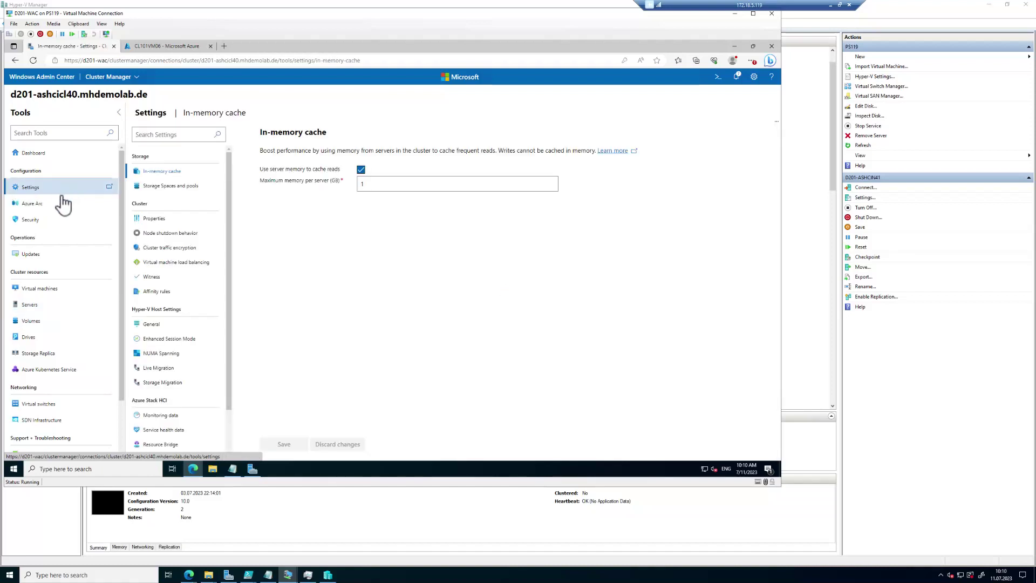
pyautogui.click(40, 206)
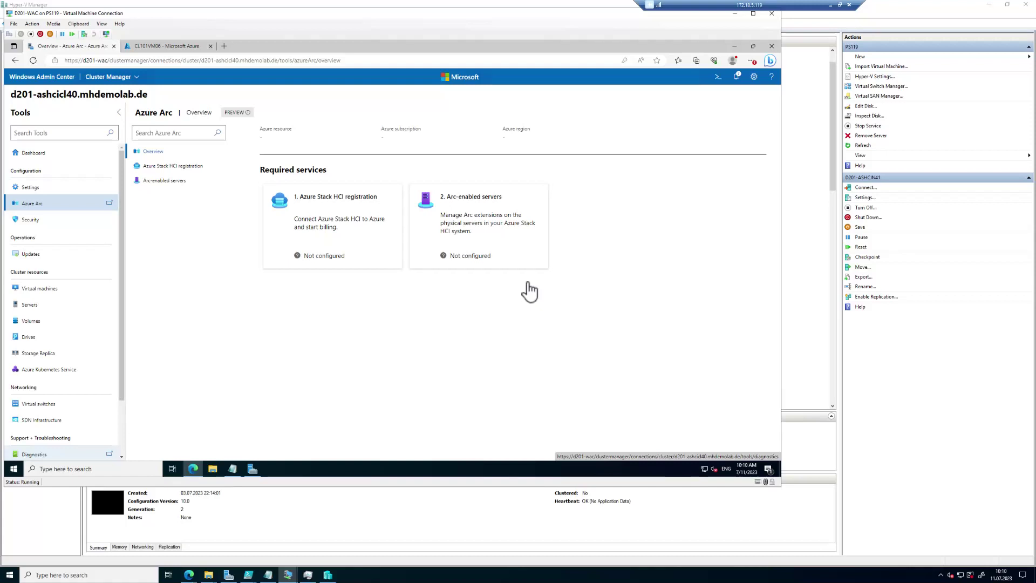
# Step: Create a 1 TB two-way mirror volume named Volume01 on the cluster and refresh the volume inventory
pyautogui.click(40, 321)
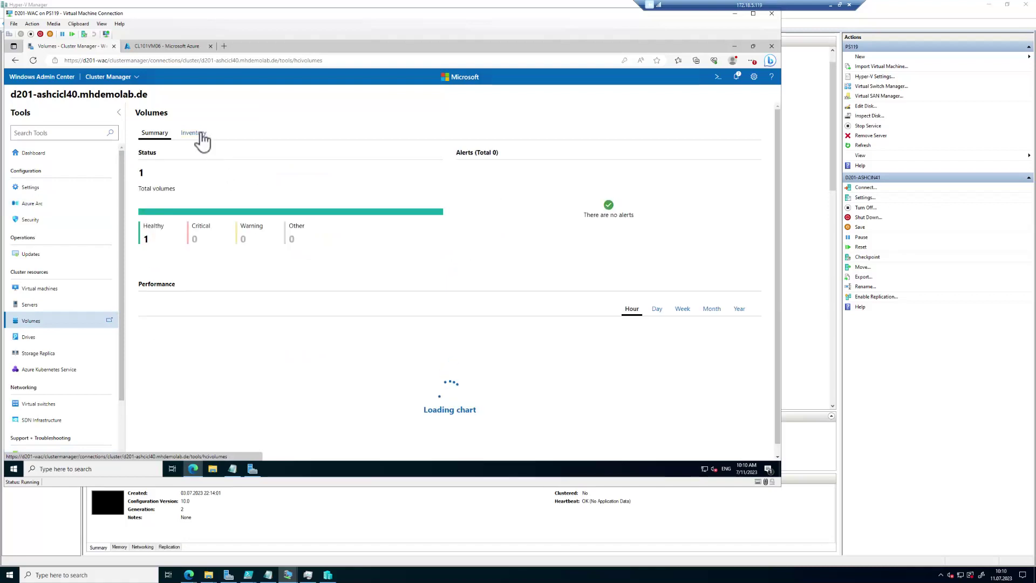
pyautogui.click(202, 139)
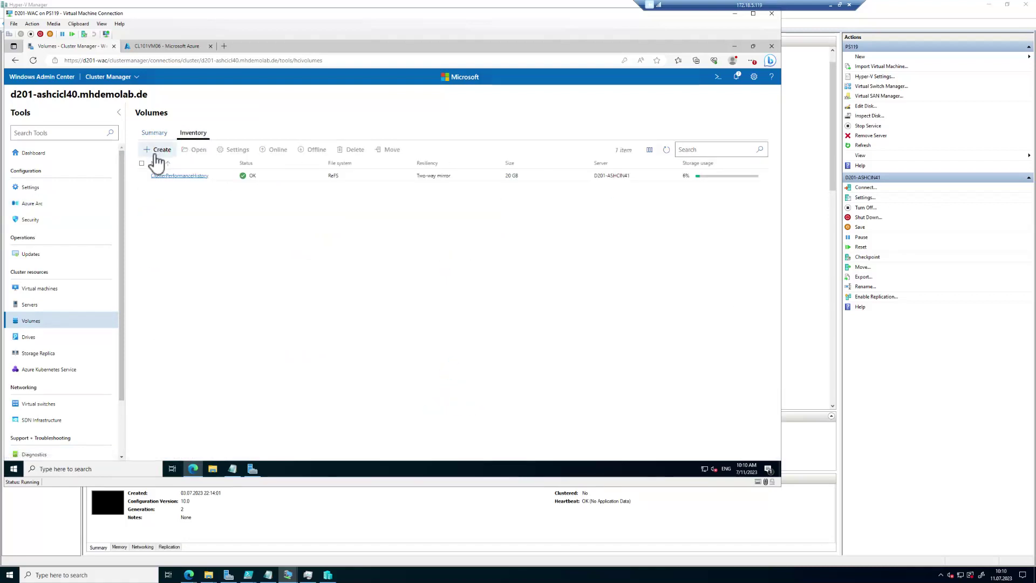
pyautogui.click(158, 149)
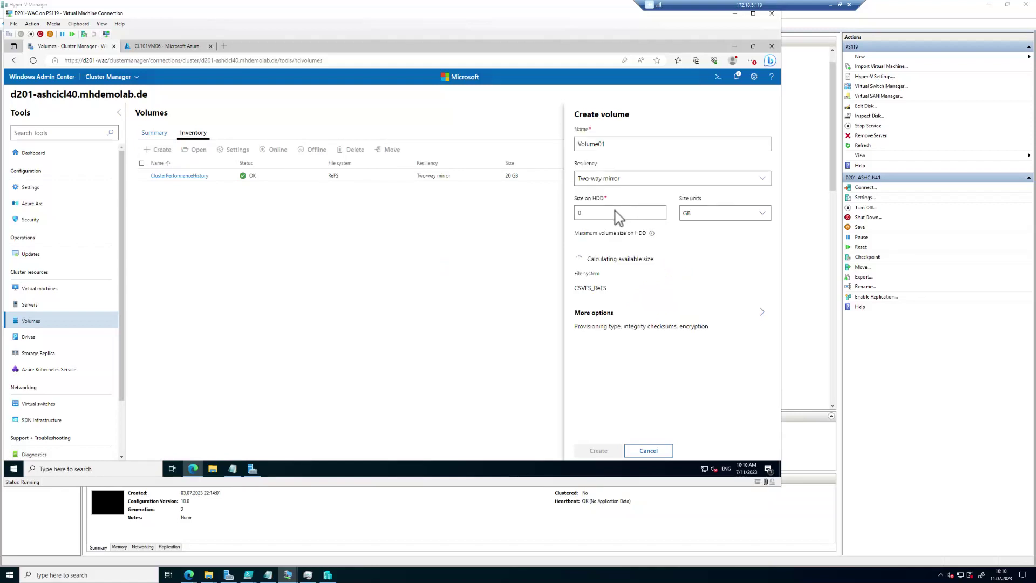
pyautogui.click(617, 217)
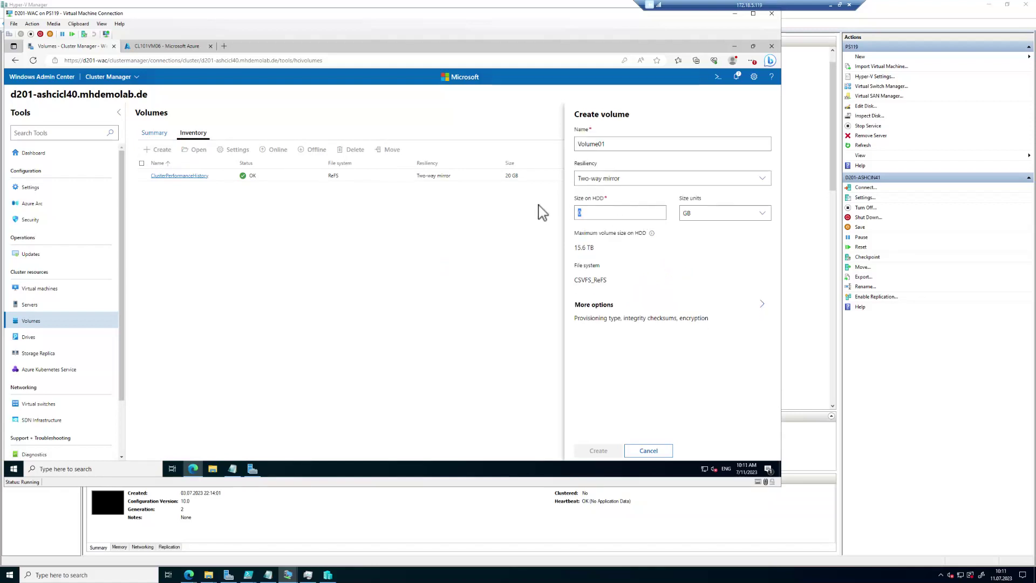
pyautogui.write('1')
pyautogui.click(709, 214)
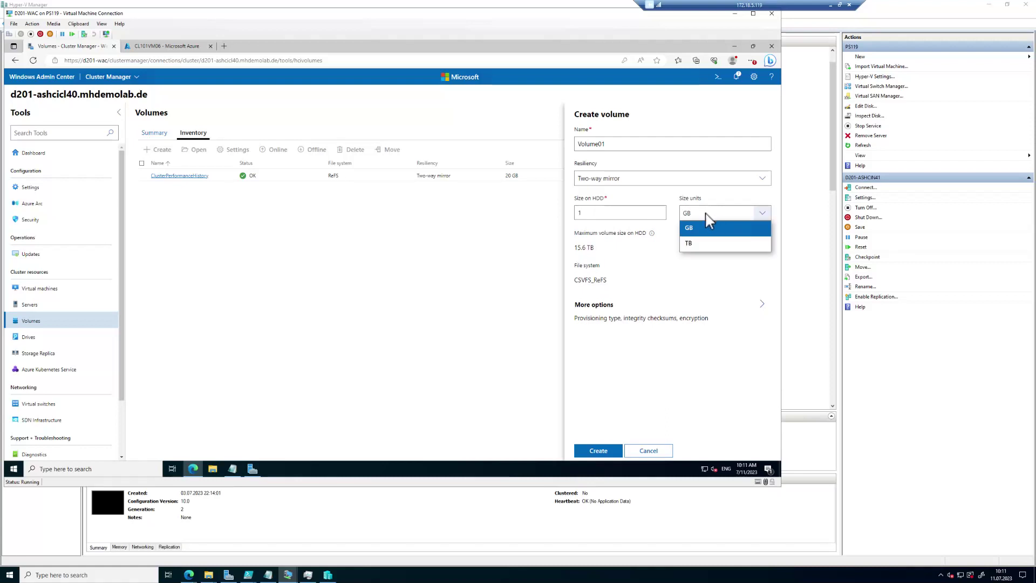
pyautogui.click(701, 246)
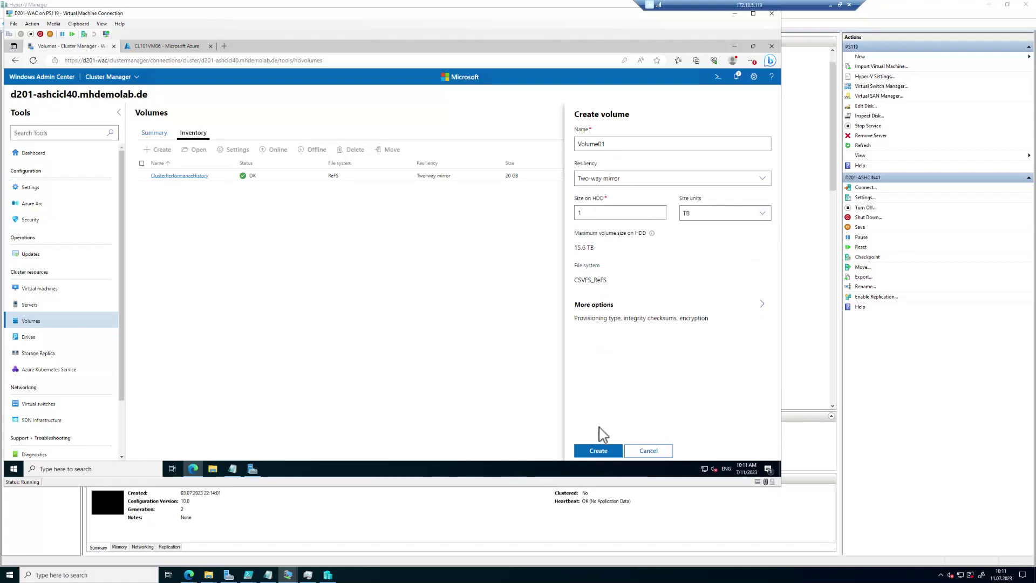
pyautogui.click(597, 450)
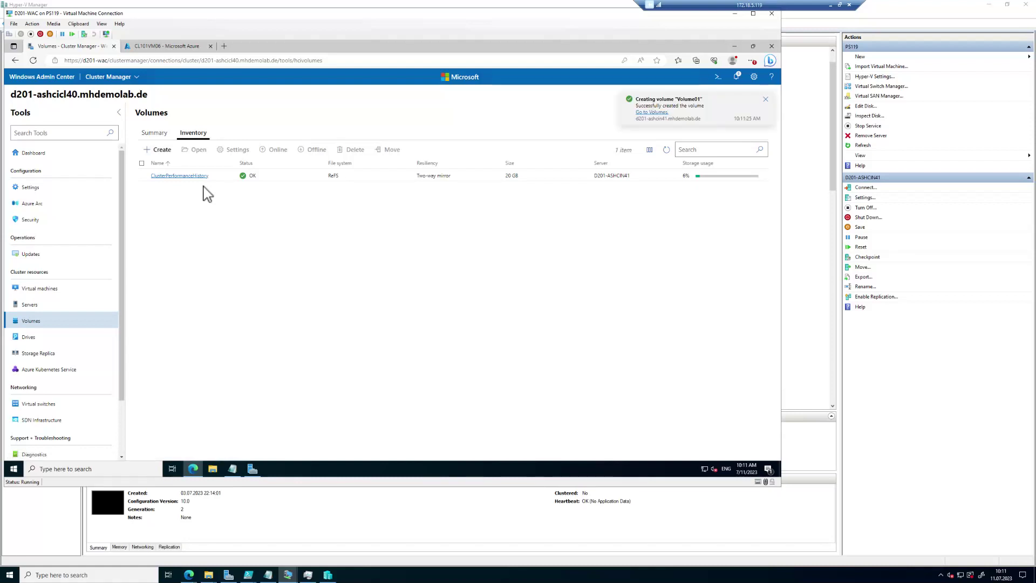
pyautogui.click(764, 101)
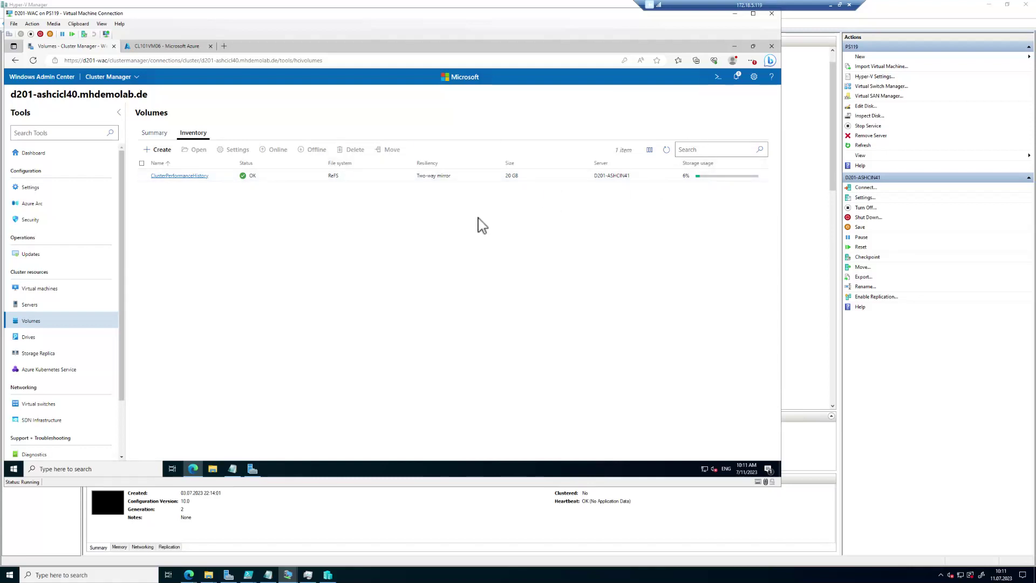
pyautogui.click(666, 151)
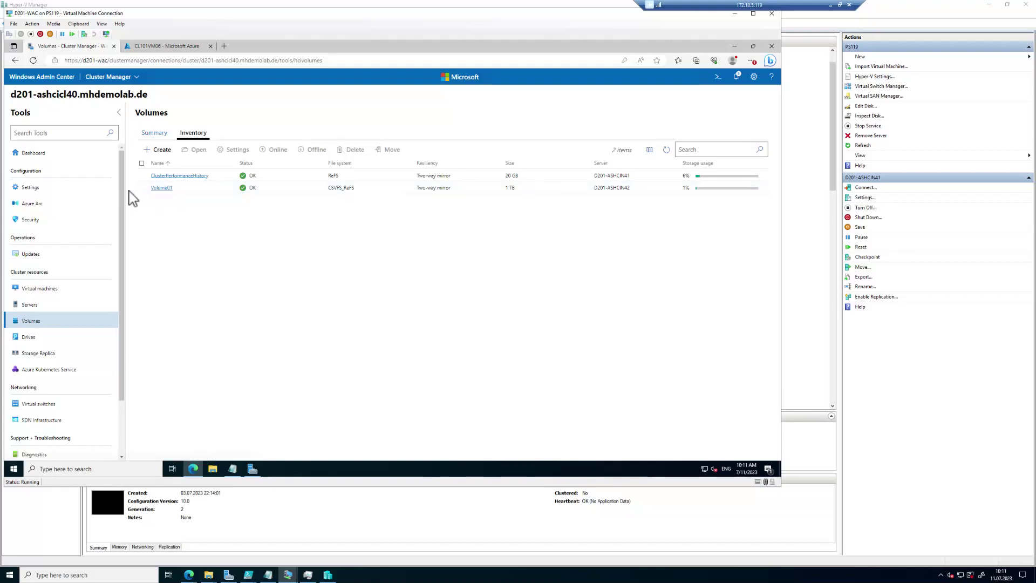
# Step: Open the cluster's virtual machines inventory, followed by the cluster settings
pyautogui.click(63, 290)
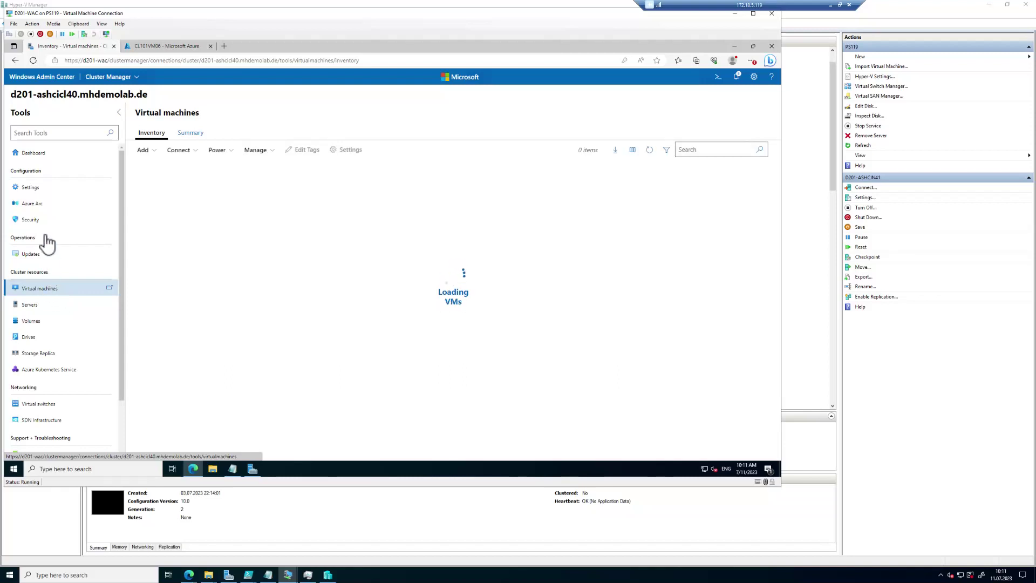
pyautogui.click(41, 193)
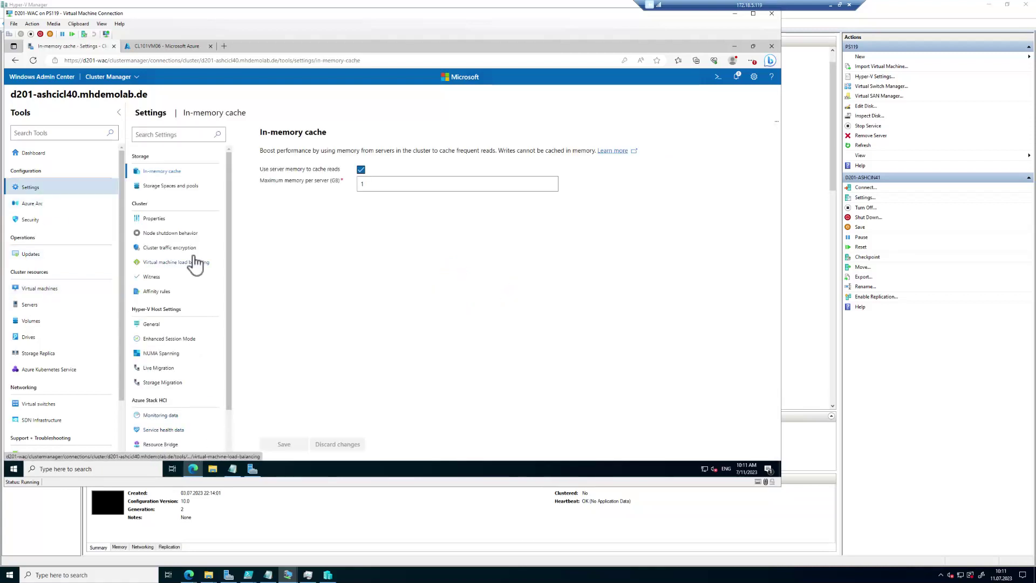
# Step: Open File Explorer and switch the keyboard input language to German
pyautogui.click(213, 468)
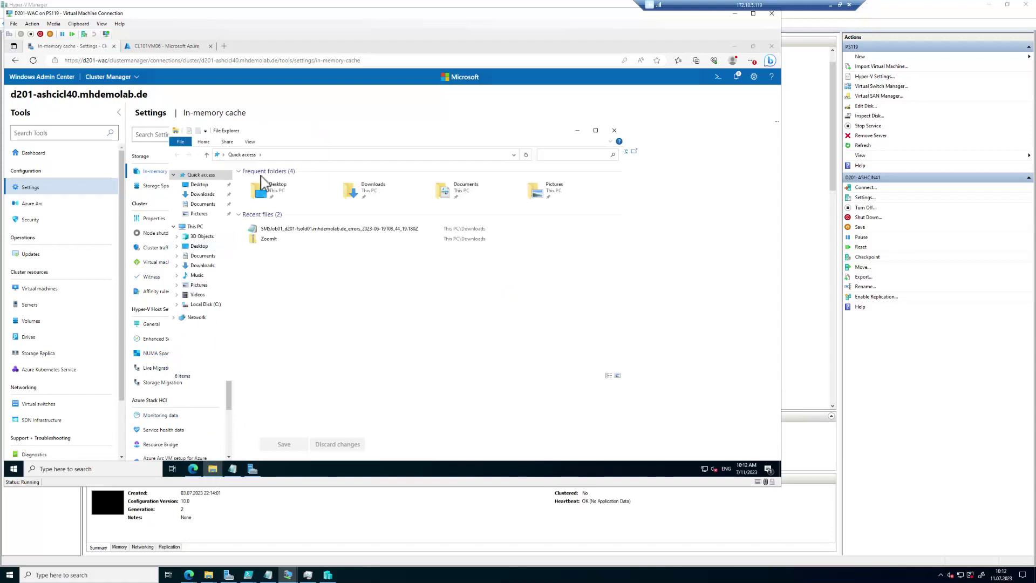
pyautogui.click(275, 156)
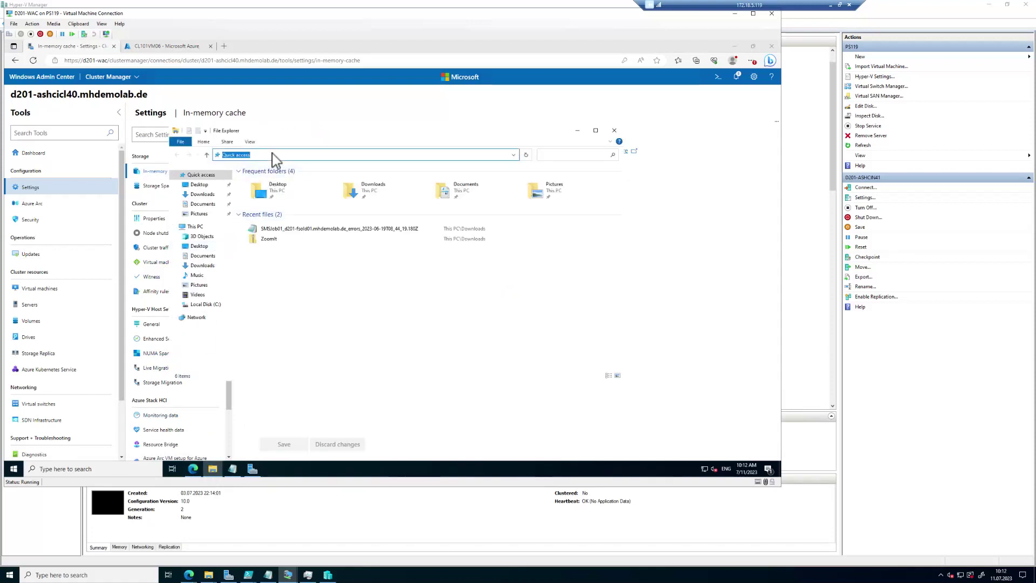
pyautogui.click(278, 157)
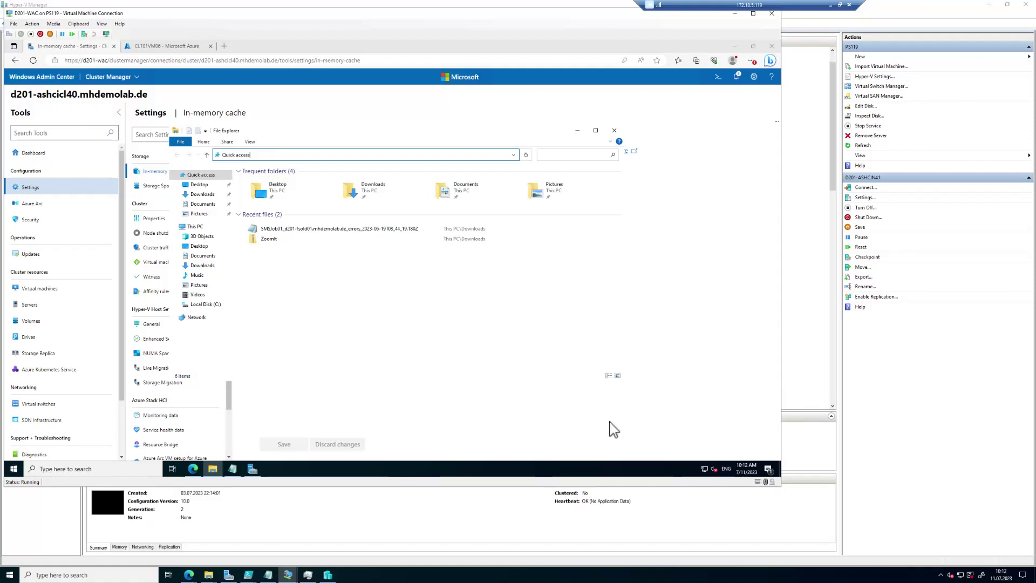
pyautogui.click(726, 469)
pyautogui.click(715, 418)
# Step: Browse to \\d201-ashcin41\c$ and open the Volume01 folder inside ClusterStorage
pyautogui.click(261, 155)
pyautogui.write('\\\\')
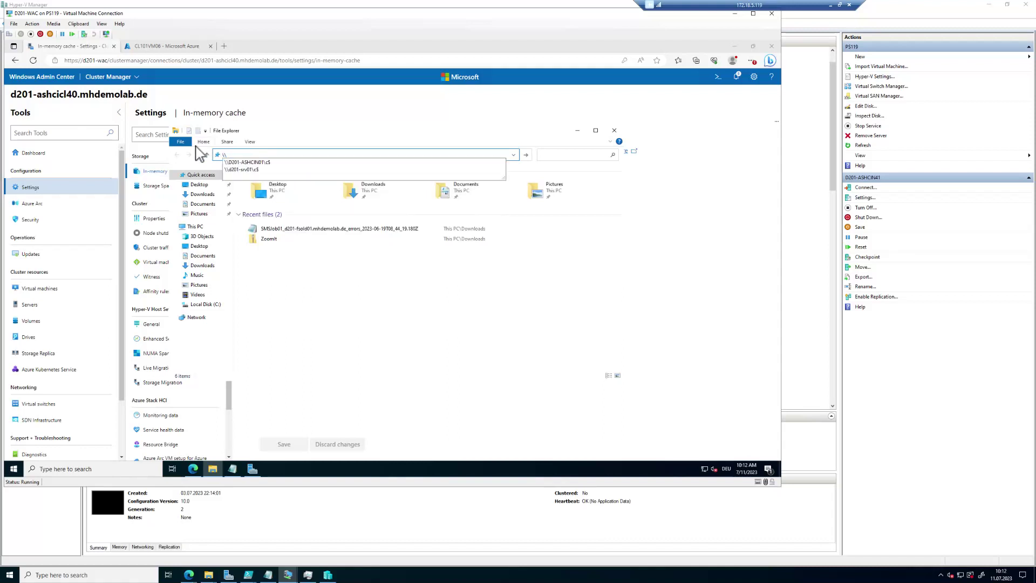
pyautogui.write('d201-as')
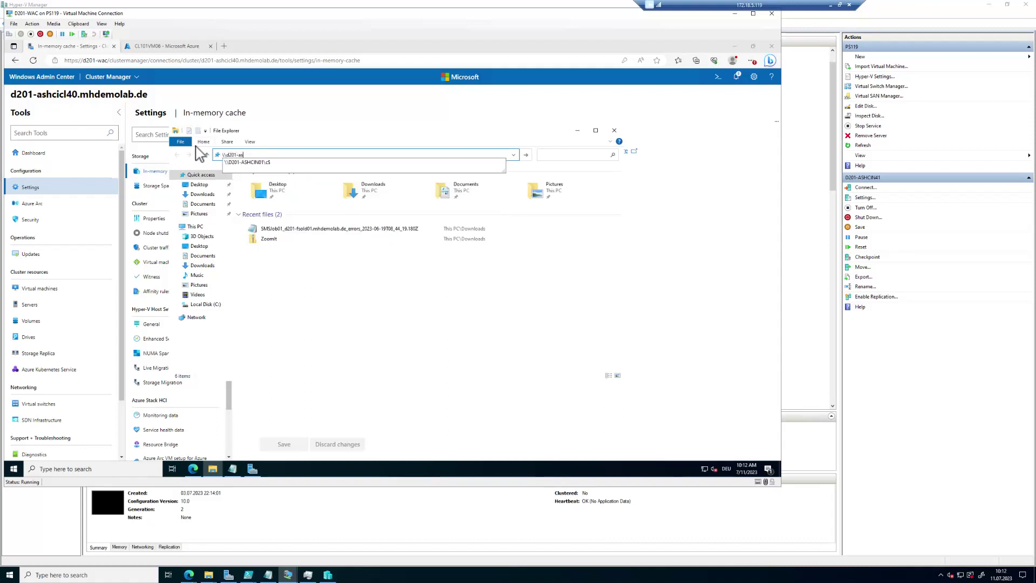
pyautogui.write('hcin41\\')
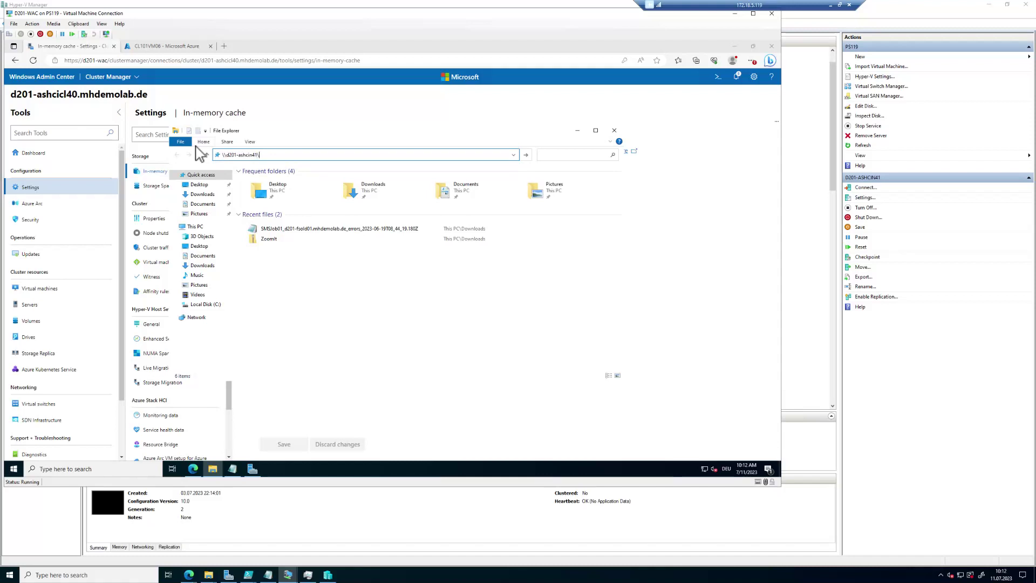
pyautogui.write('c$')
pyautogui.press('Return')
pyautogui.doubleClick(286, 181)
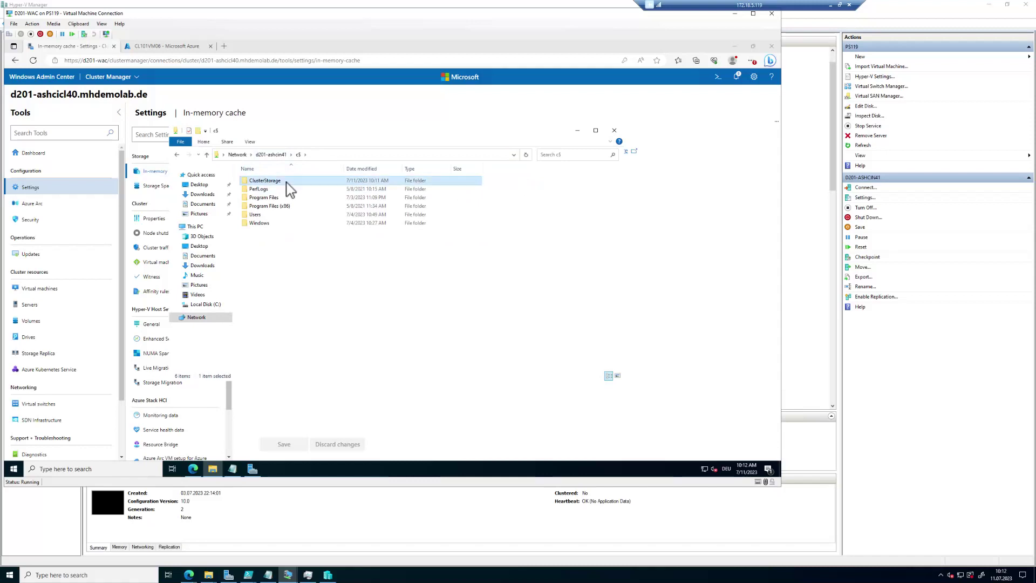
pyautogui.doubleClick(286, 182)
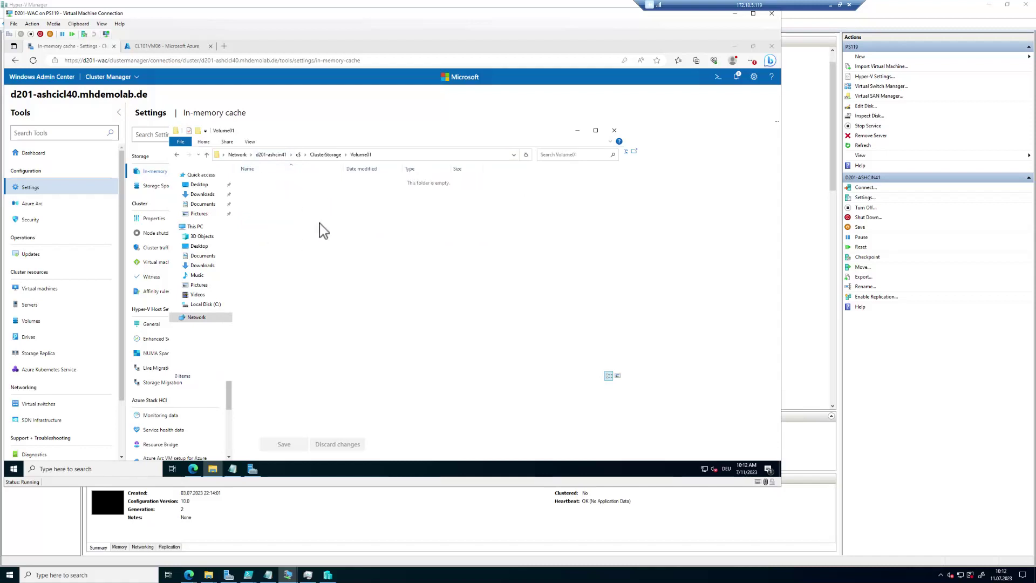
# Step: Create a folder named VMs in Volume01
pyautogui.rightClick(296, 247)
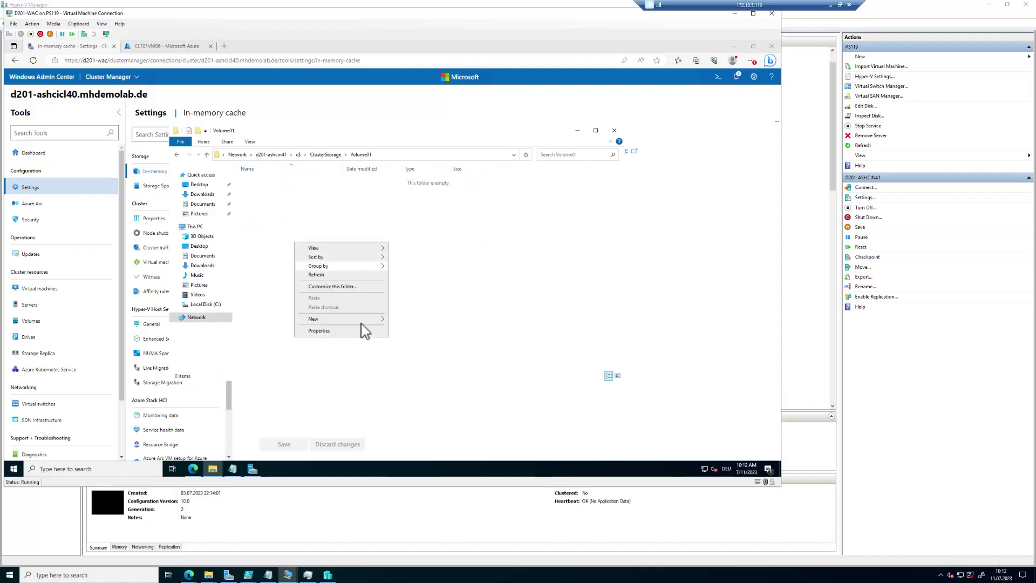
pyautogui.moveTo(360, 321)
pyautogui.click(423, 320)
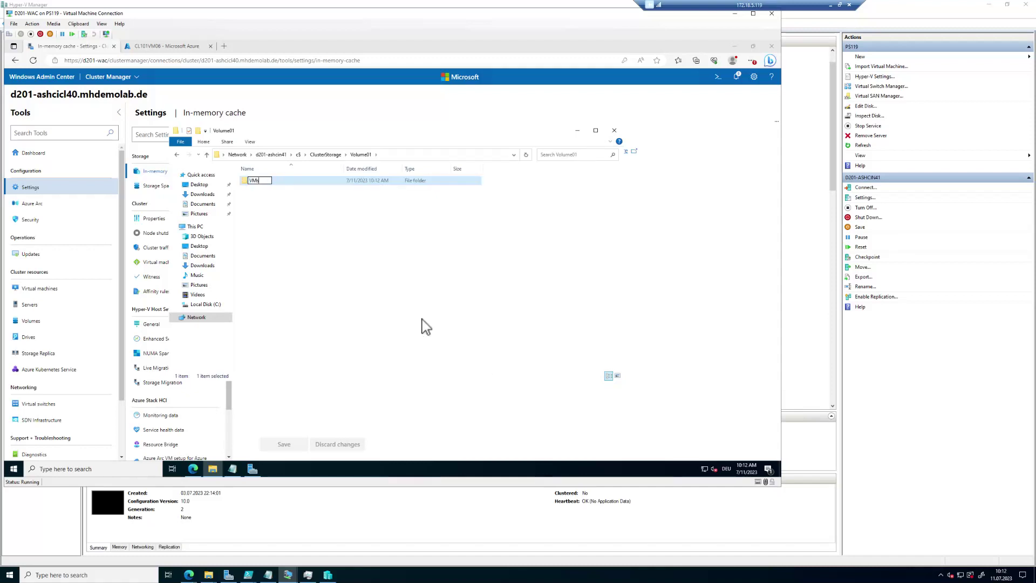
pyautogui.press('Return')
# Step: Create a folder named Sources in Volume01 and return to the cluster settings in Windows Admin Center
pyautogui.rightClick(265, 246)
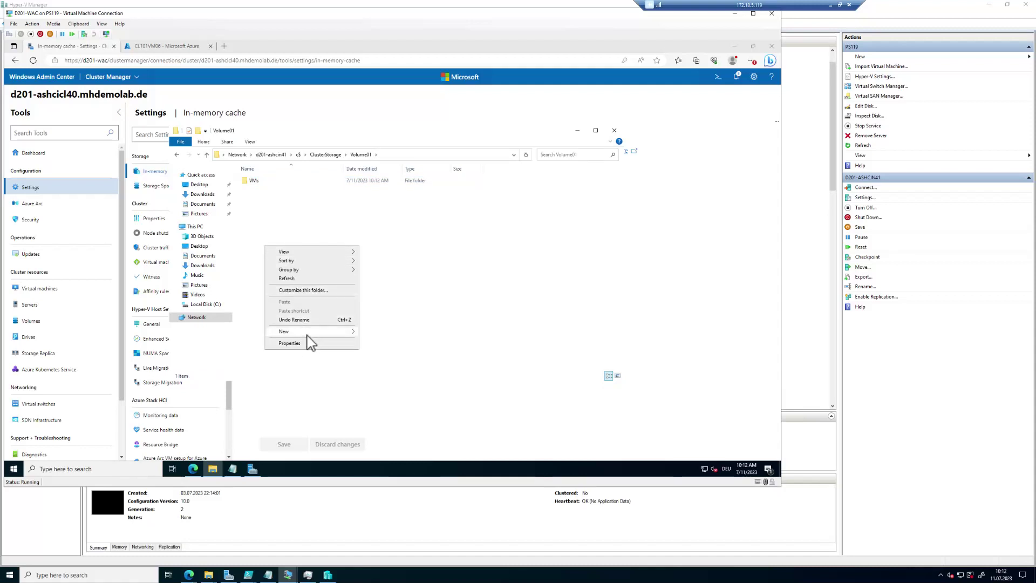
pyautogui.moveTo(324, 334)
pyautogui.click(377, 334)
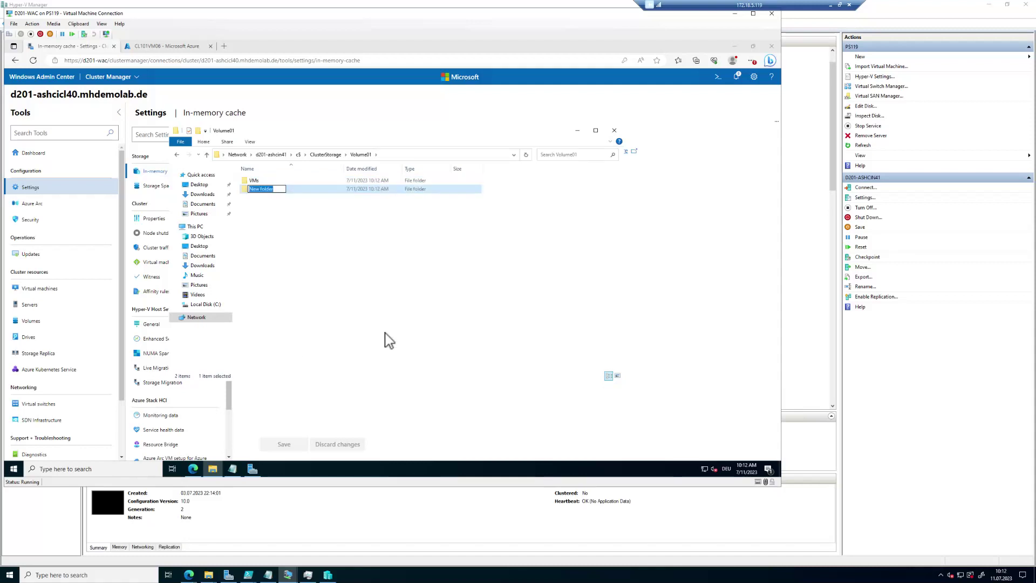
pyautogui.write('Sources')
pyautogui.press('Return')
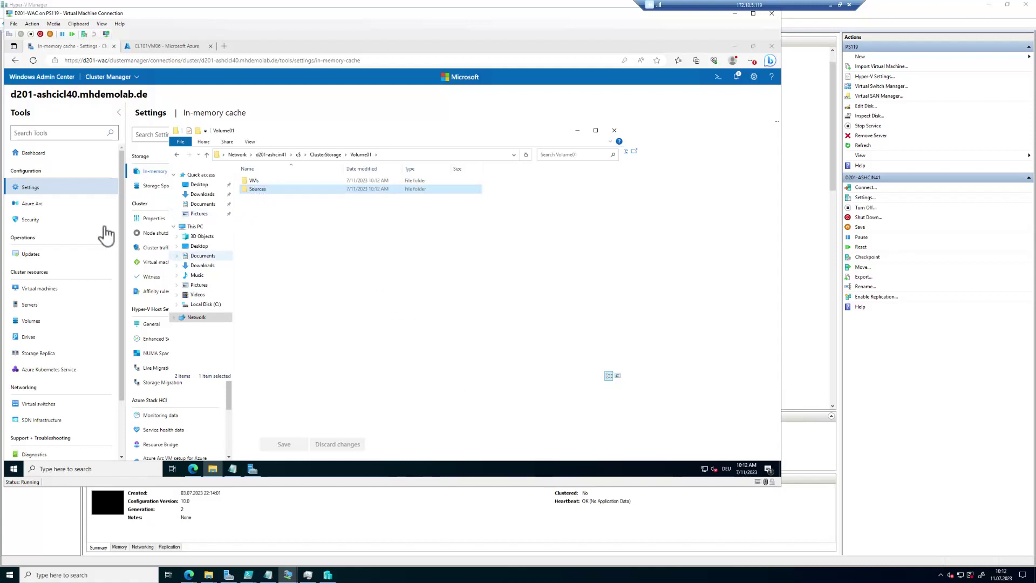
pyautogui.click(244, 91)
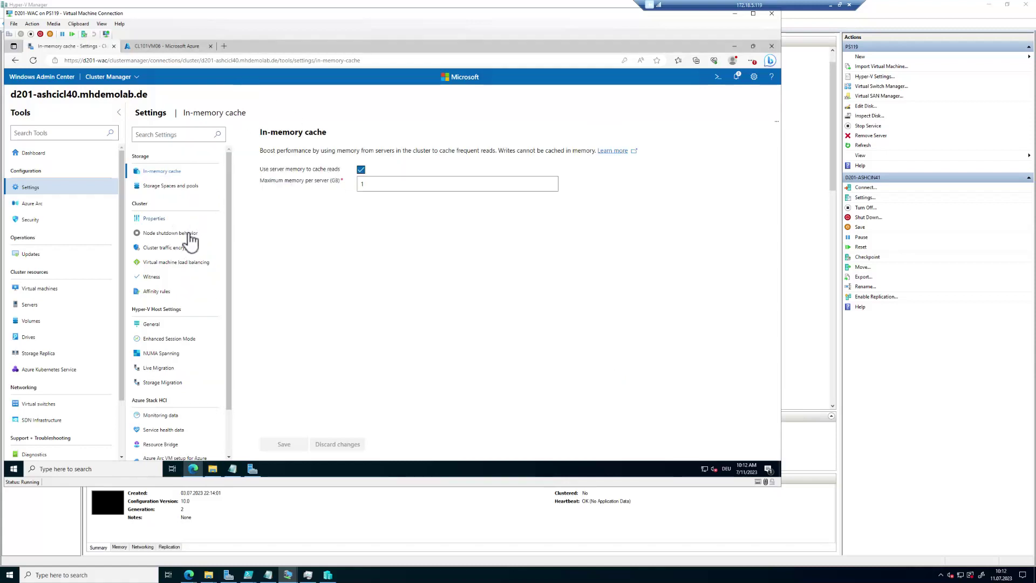
# Step: In the general Hyper-V host settings, set the virtual hard disks path to C:\ClusterStorage\Volume01\VMs
pyautogui.click(149, 327)
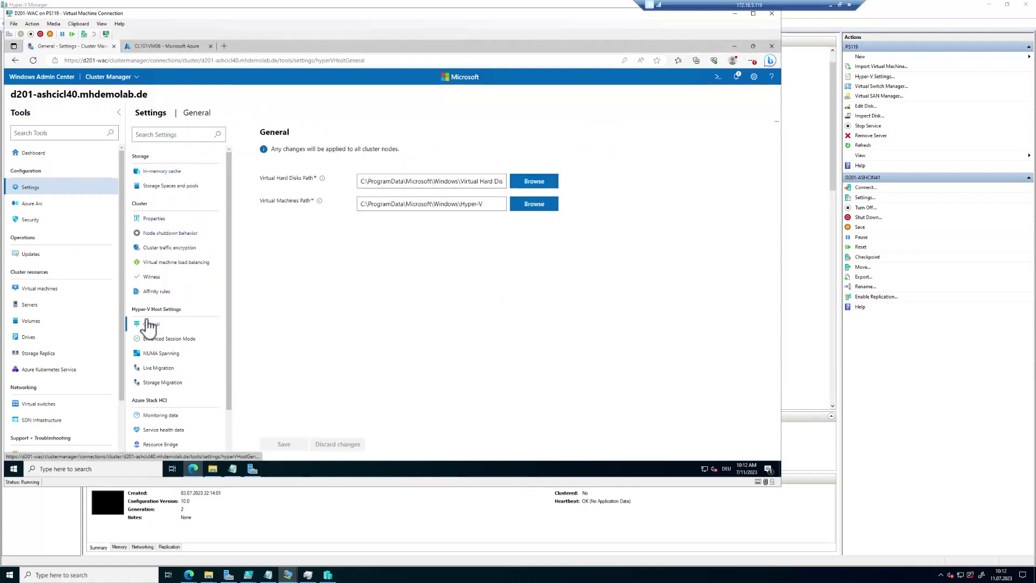
pyautogui.click(544, 185)
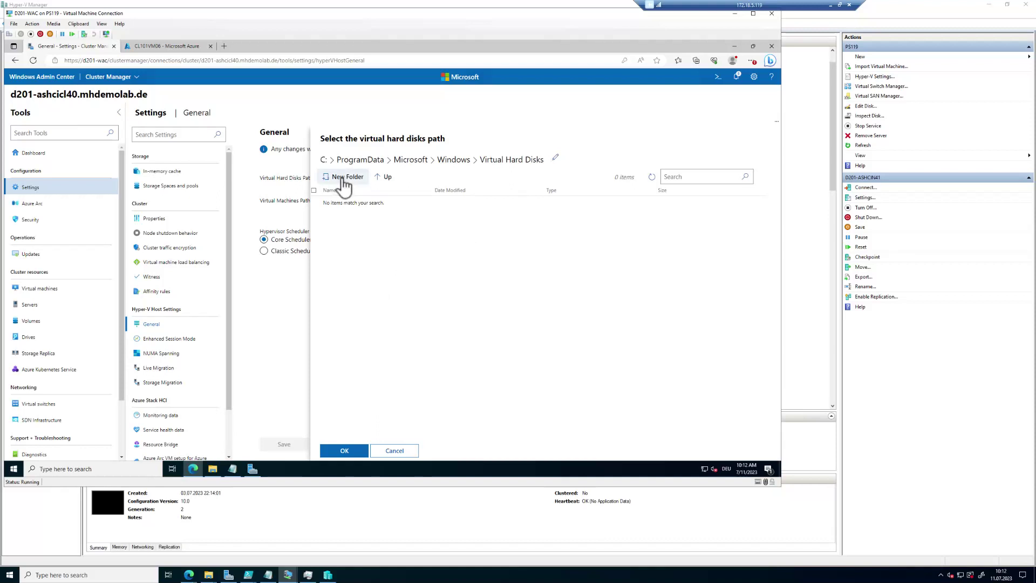
pyautogui.click(323, 161)
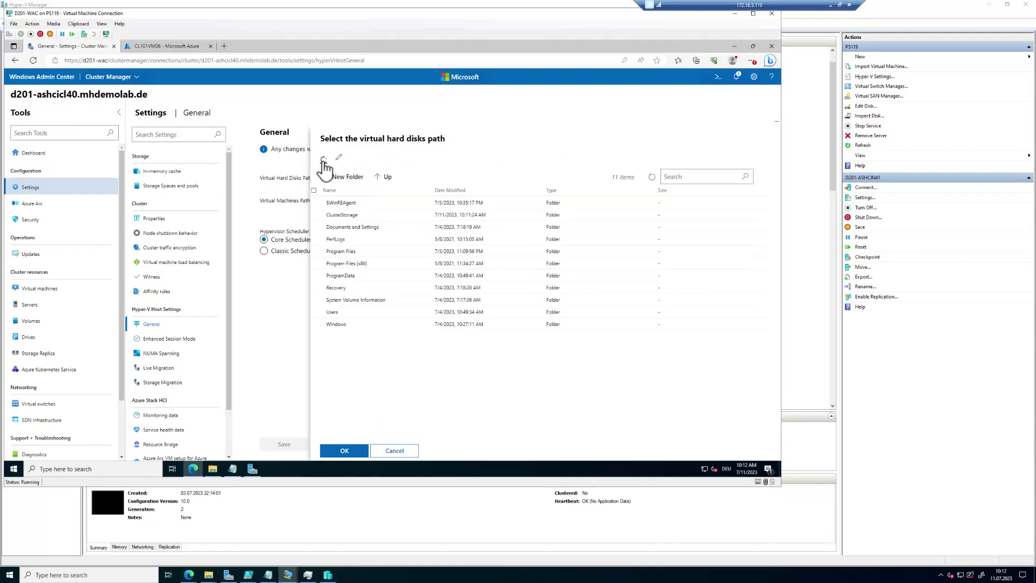
pyautogui.click(351, 219)
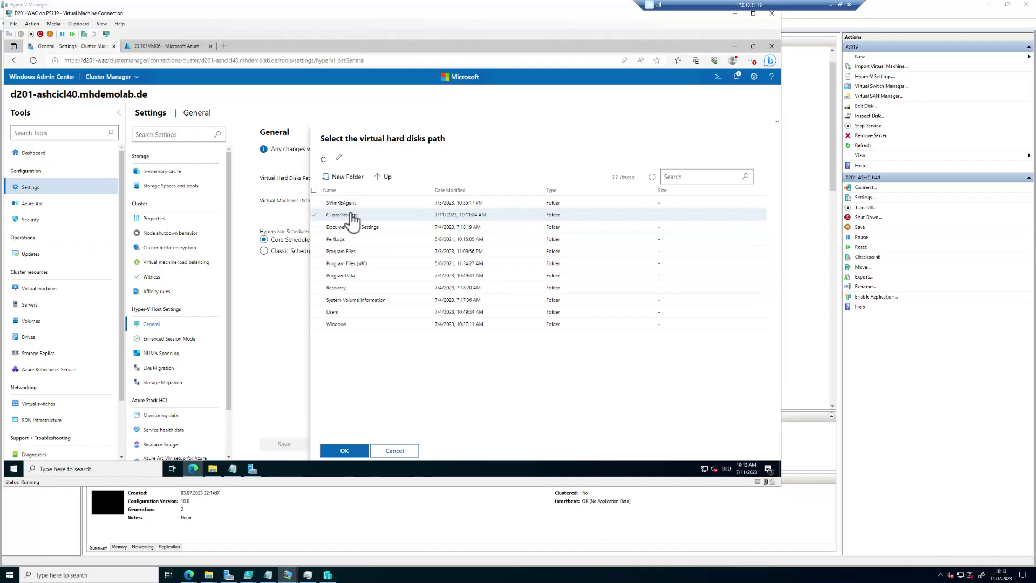
pyautogui.doubleClick(352, 220)
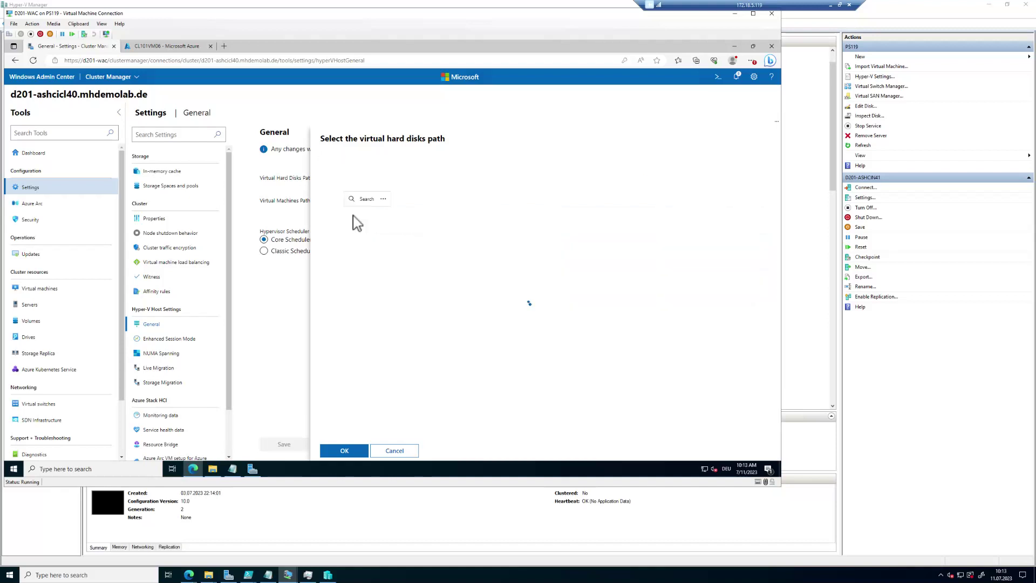
pyautogui.doubleClick(330, 204)
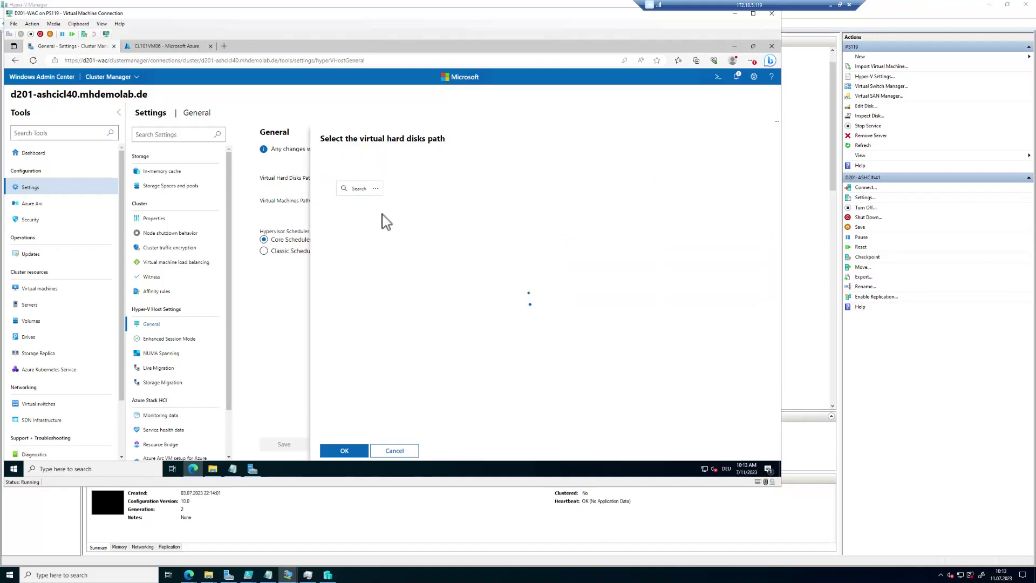
pyautogui.click(322, 227)
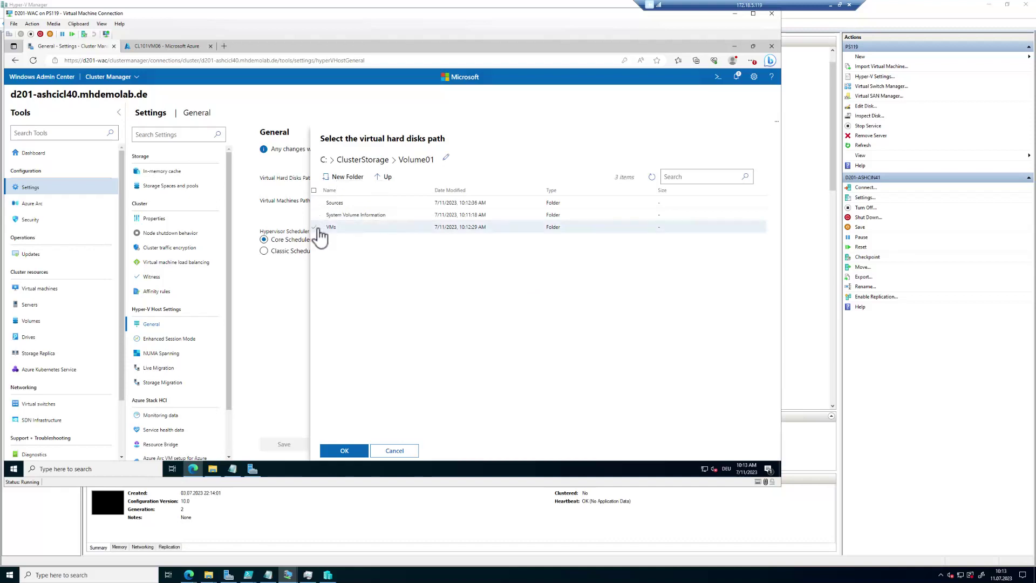
pyautogui.click(344, 451)
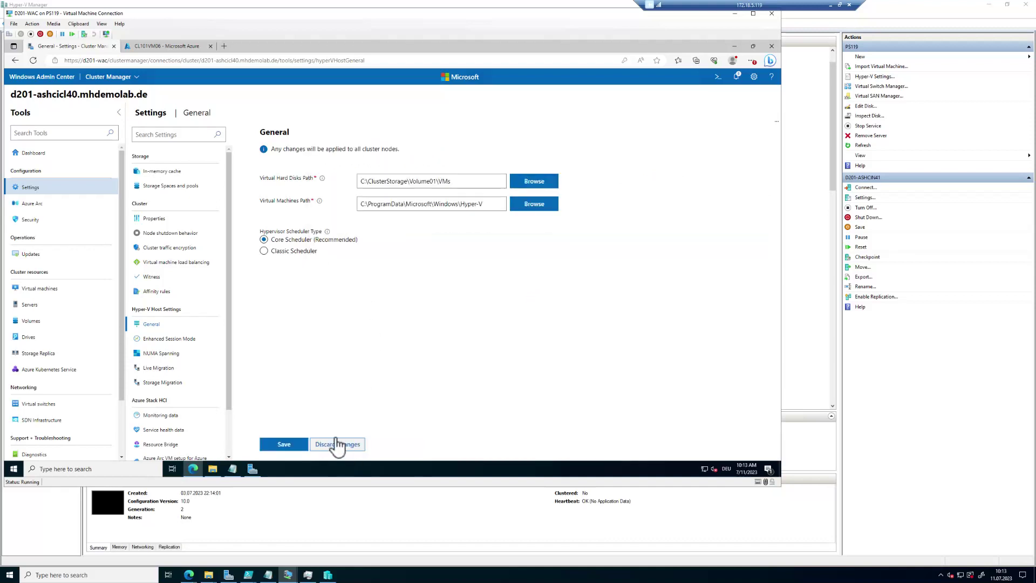
# Step: Set the virtual machines path to C:\ClusterStorage\Volume01\VMs and save the general Hyper-V host settings
pyautogui.click(532, 204)
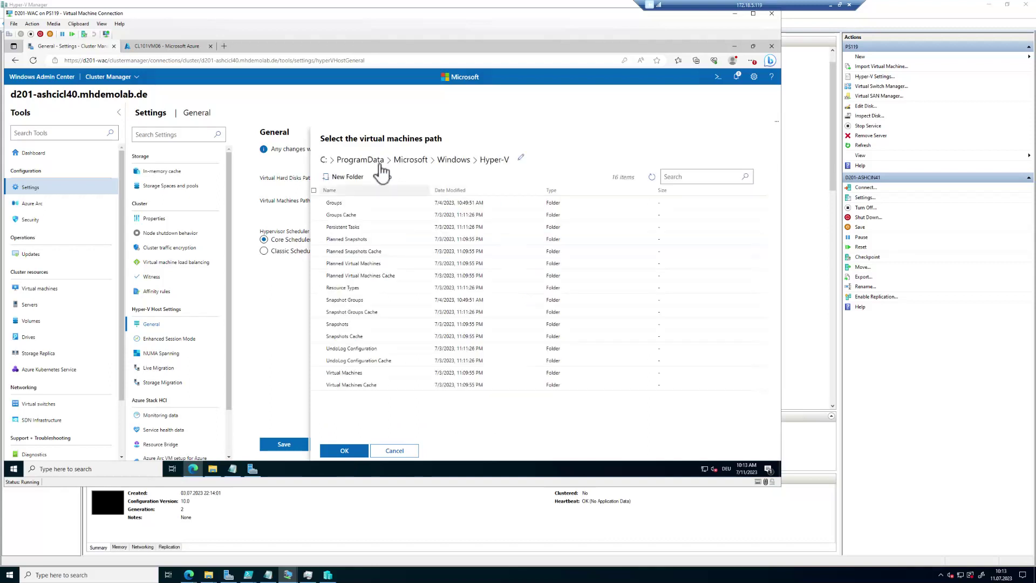
pyautogui.click(323, 159)
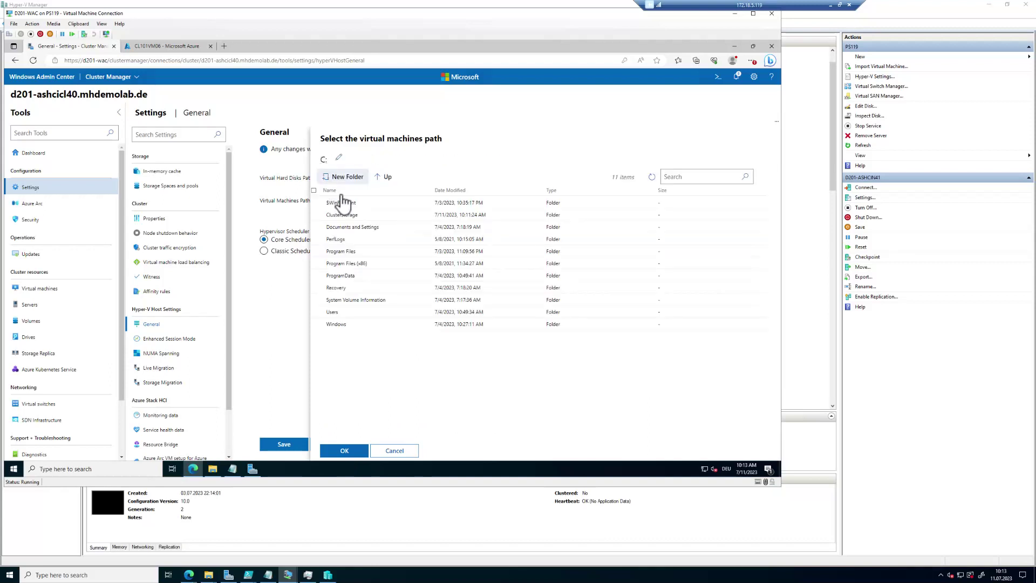
pyautogui.doubleClick(344, 215)
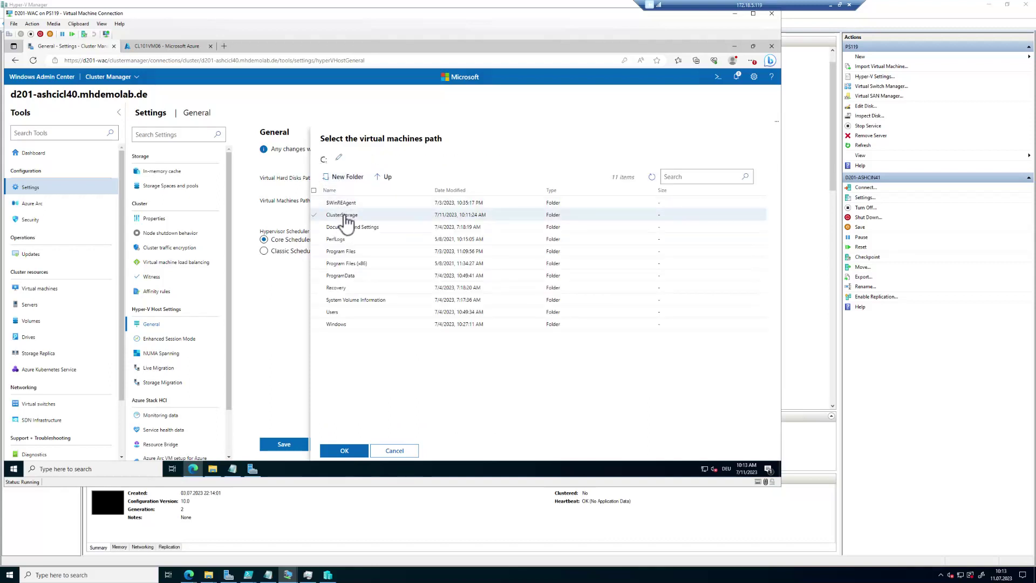
pyautogui.doubleClick(335, 206)
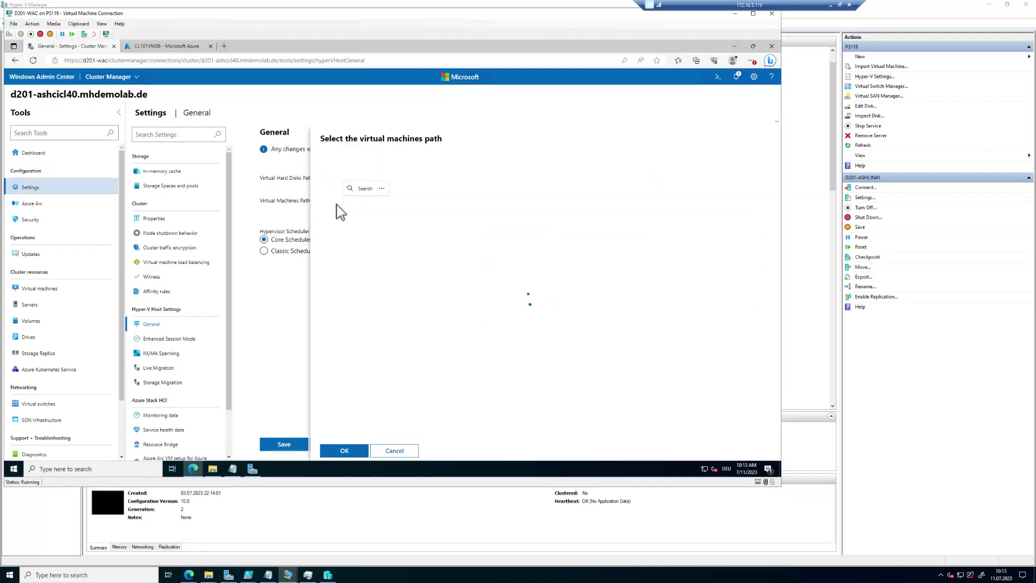
pyautogui.click(319, 228)
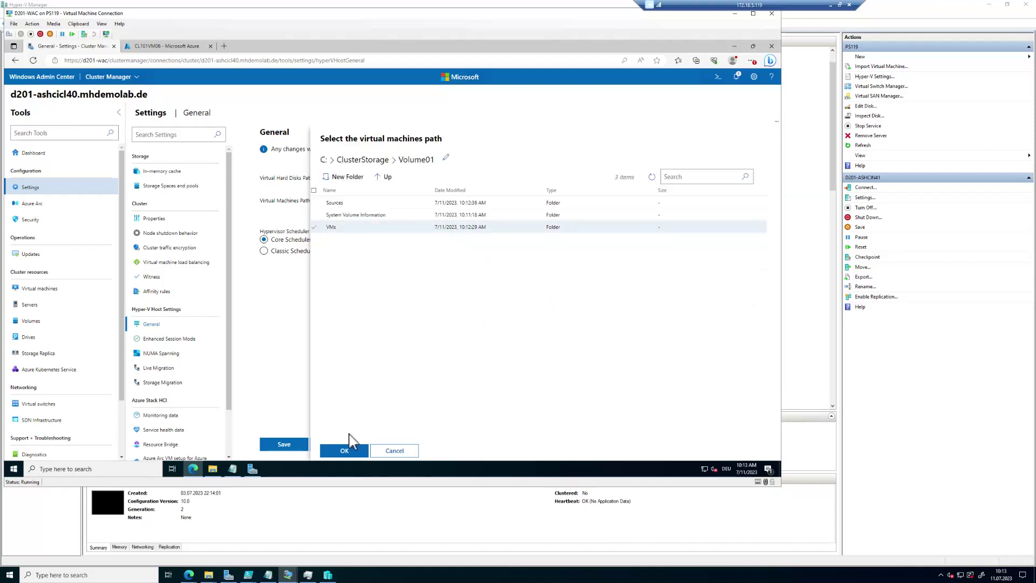
pyautogui.click(345, 451)
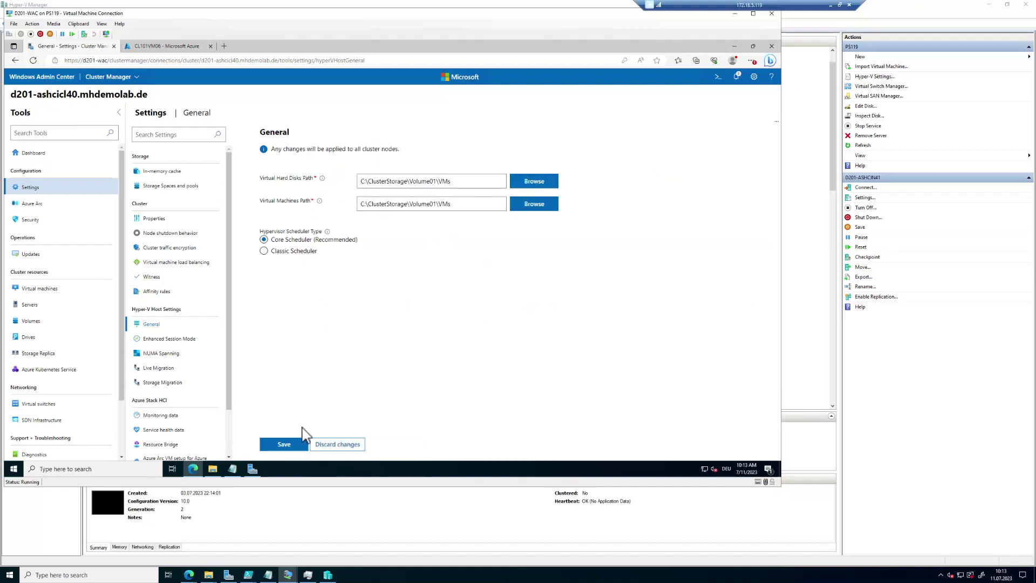
pyautogui.click(282, 445)
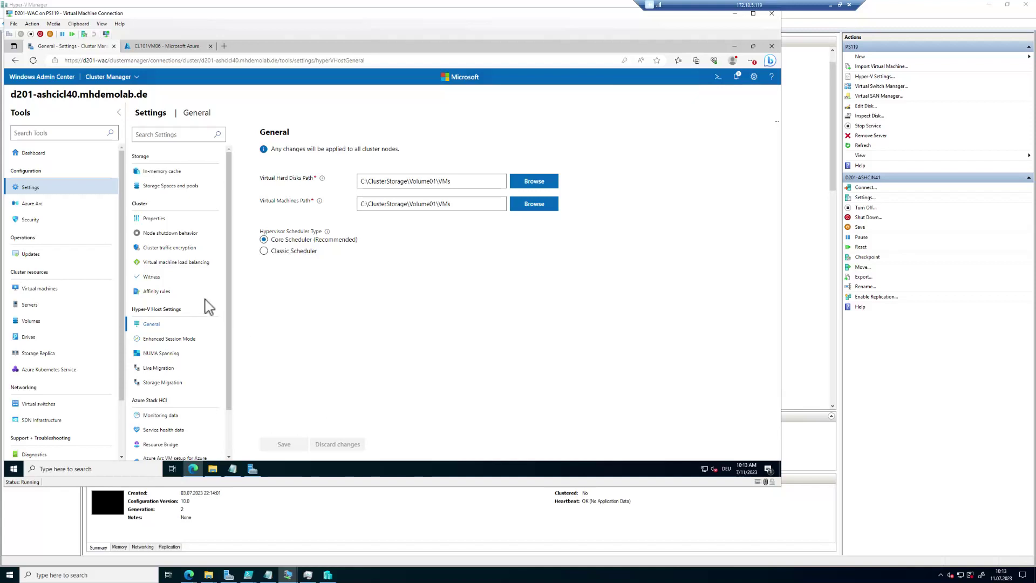
# Step: Start a new virtual machine on the cluster and name it CL40VM01
pyautogui.click(42, 289)
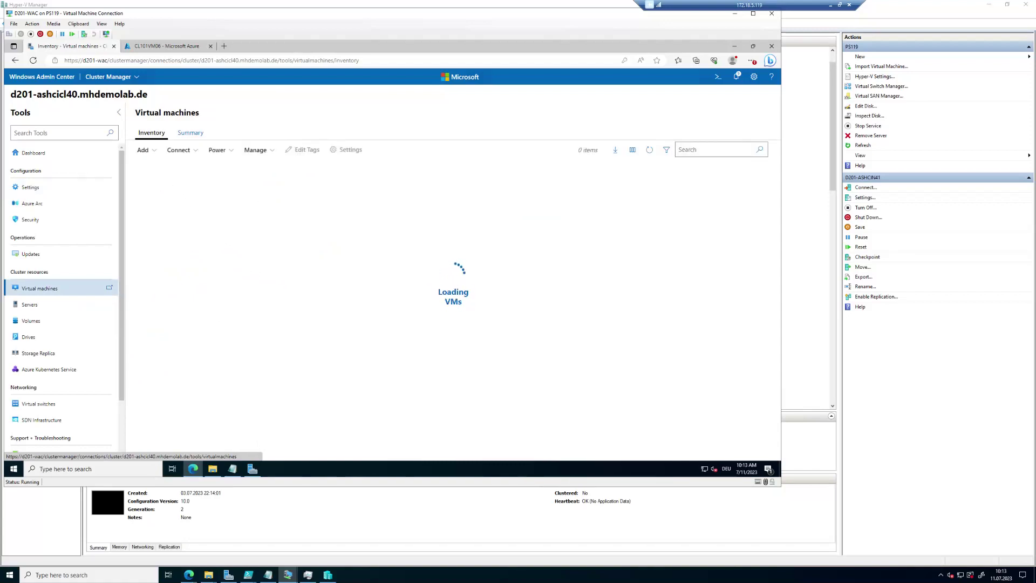
pyautogui.click(146, 151)
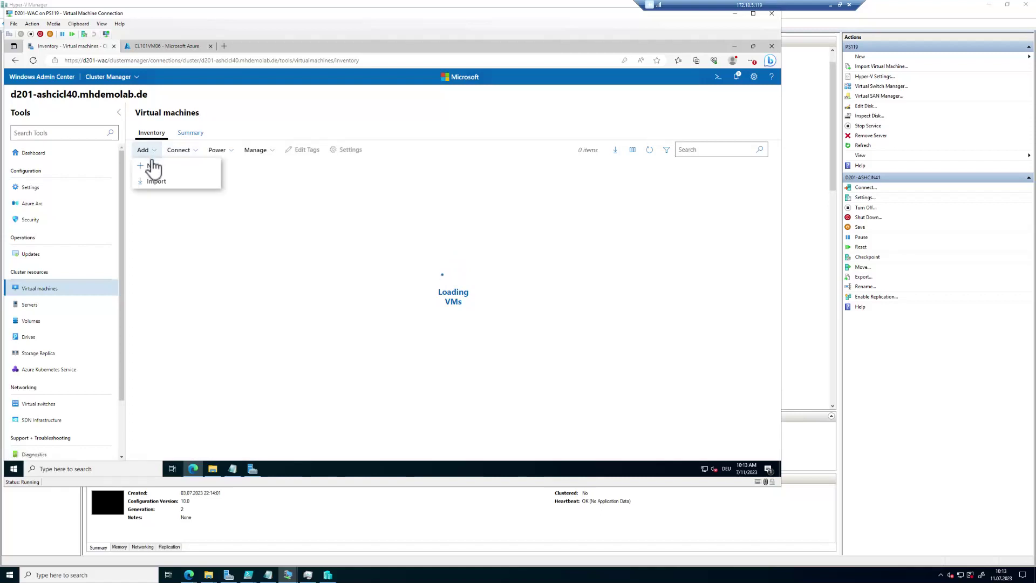
pyautogui.click(153, 173)
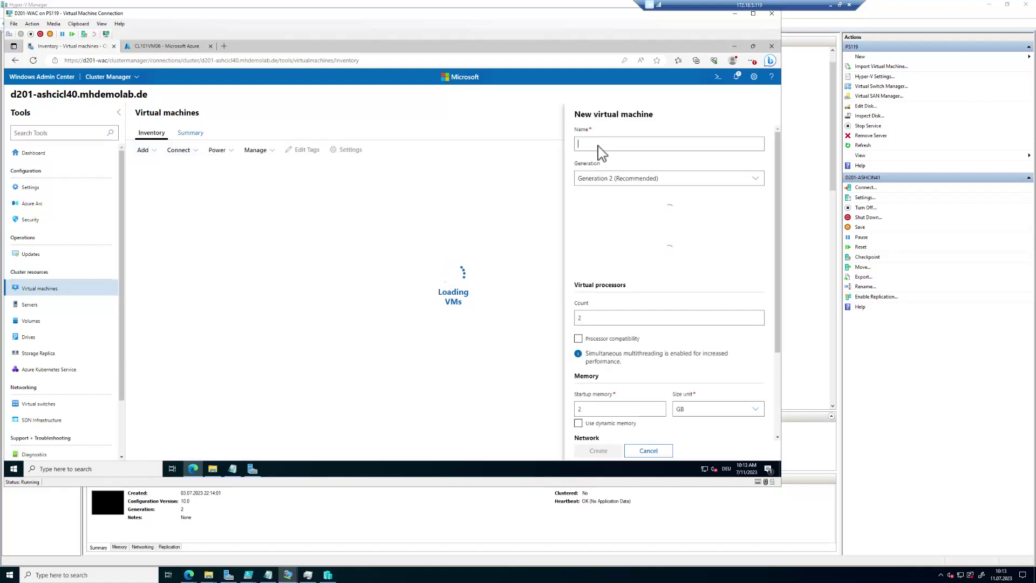
pyautogui.write('CL40VM01')
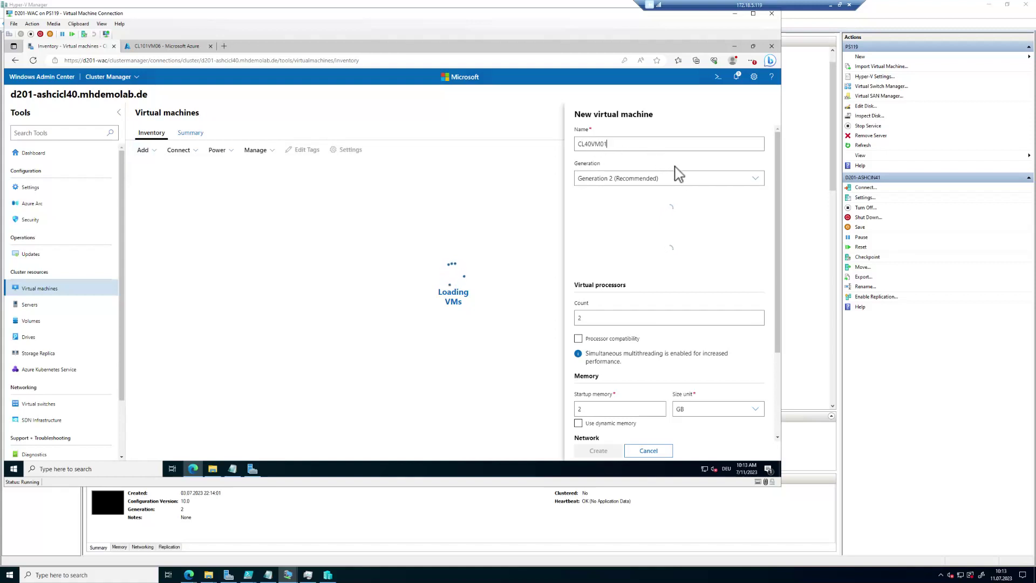
pyautogui.scroll(-5, 663, 294)
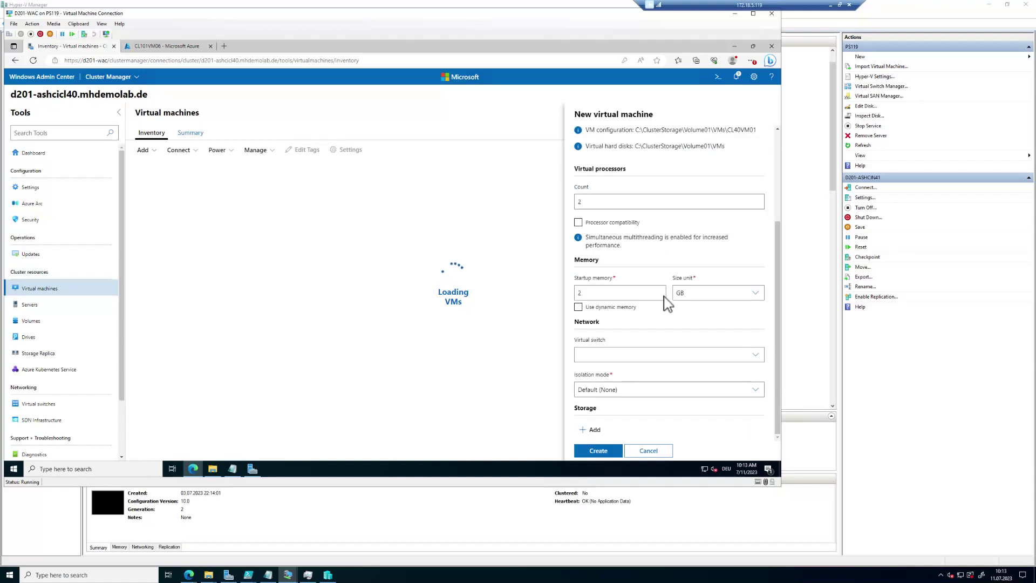
# Step: Enable dynamic memory for the new virtual machine and set its maximum memory to 2 GB
pyautogui.click(578, 307)
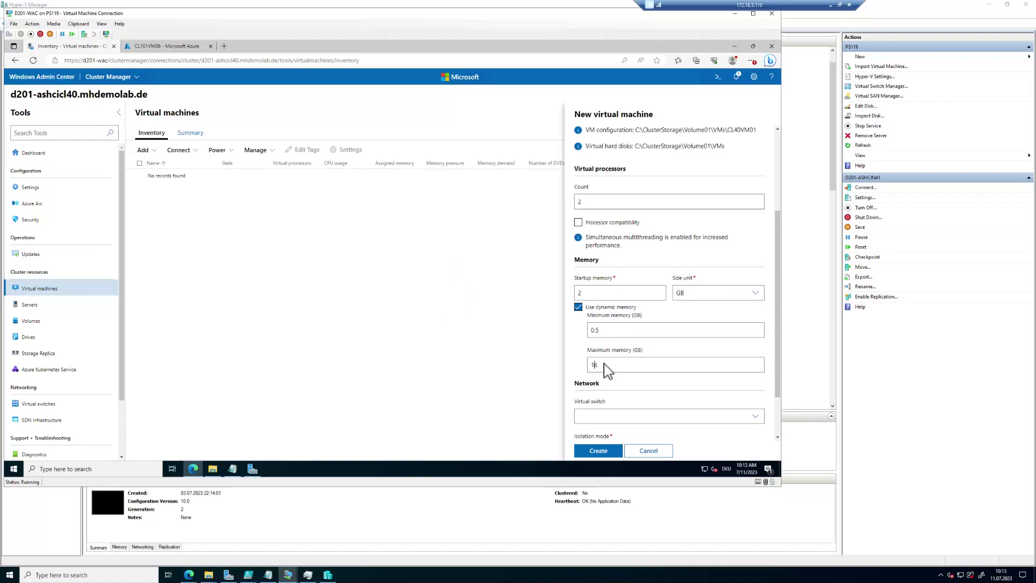
pyautogui.moveTo(606, 370); pyautogui.dragTo(575, 370)
pyautogui.write('2')
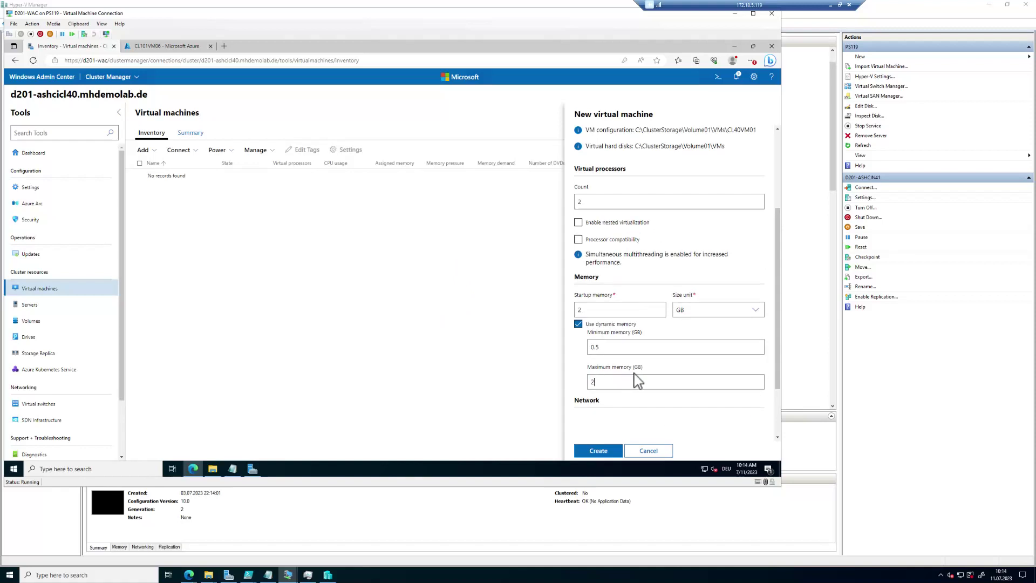
# Step: Add an empty 127 GB virtual hard disk to CL40VM01 and try to create the virtual machine
pyautogui.scroll(-2, 633, 377)
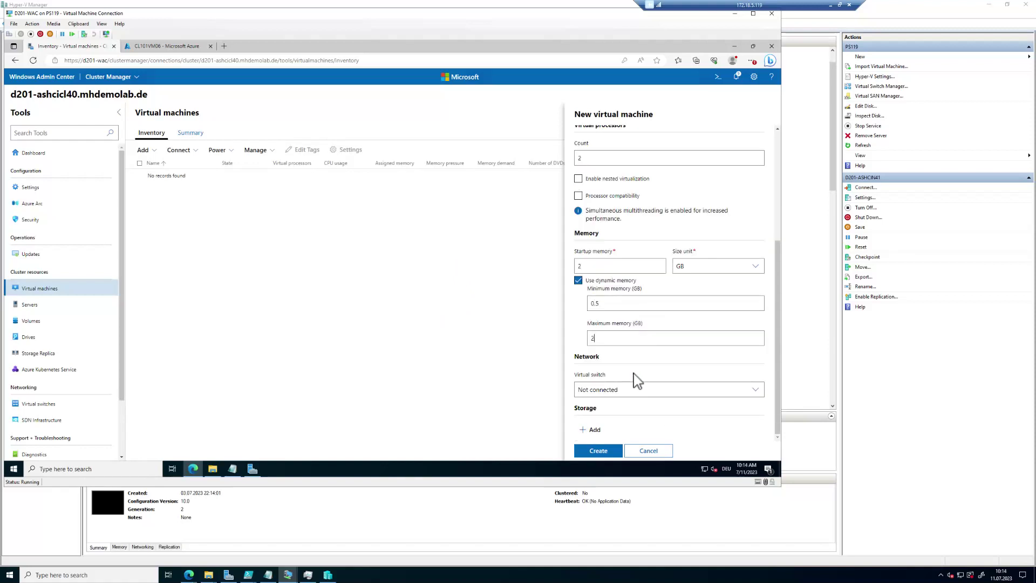
pyautogui.click(595, 430)
pyautogui.scroll(-3, 676, 411)
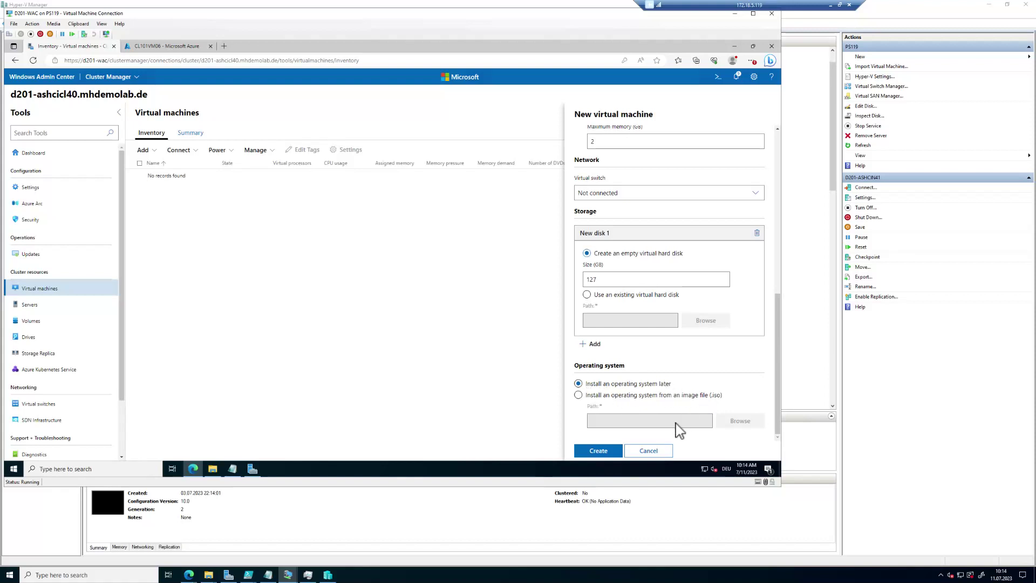
pyautogui.click(599, 450)
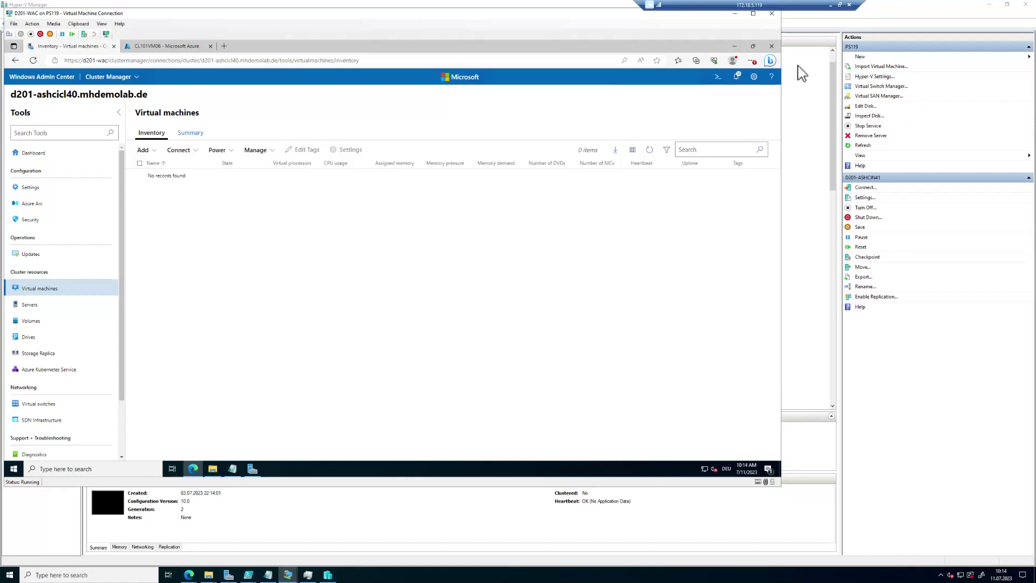
# Step: Read the details of the latest notification about the virtual machine creation, and close the notifications
pyautogui.click(737, 78)
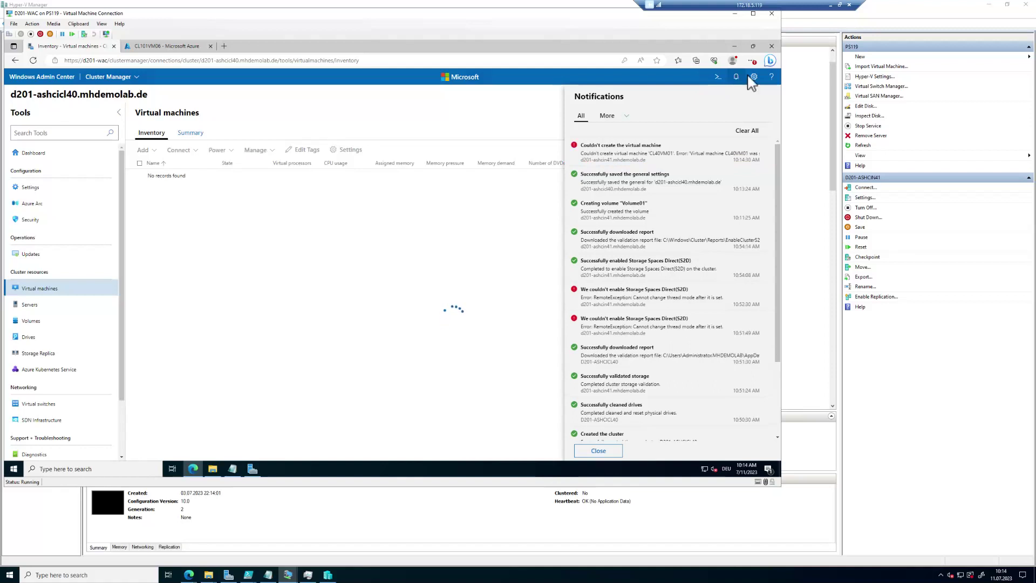
pyautogui.click(627, 165)
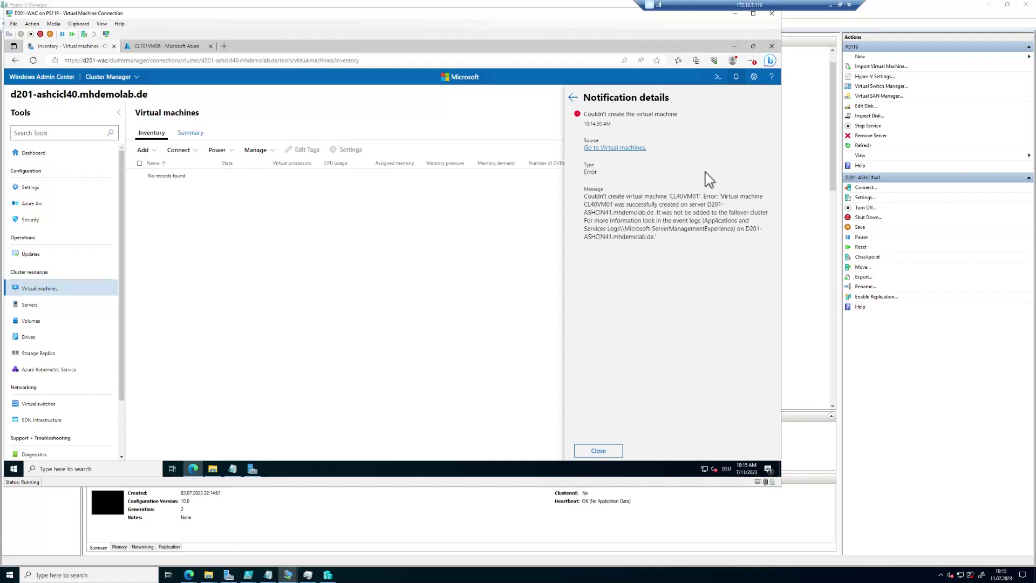
pyautogui.click(311, 262)
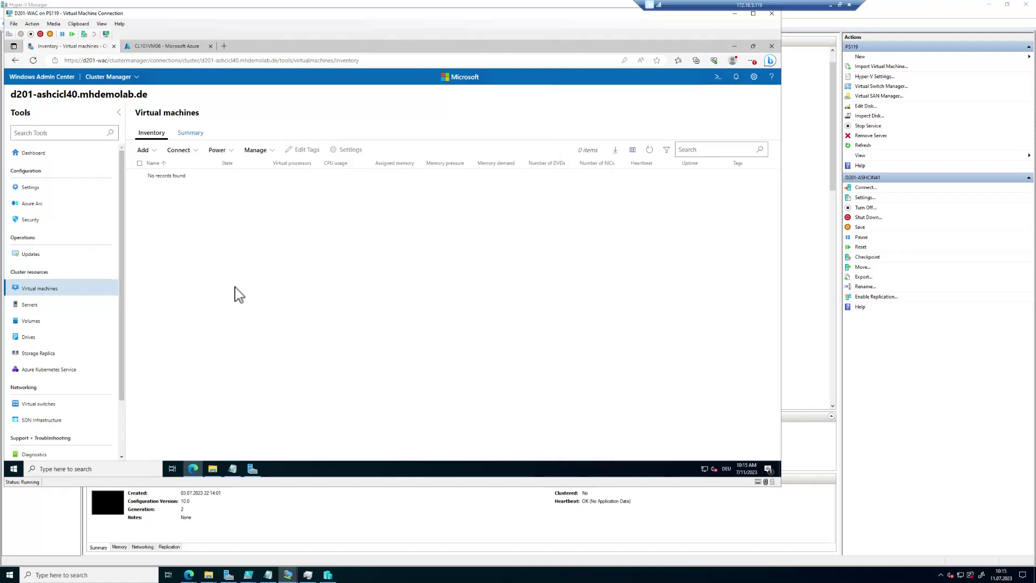
# Step: Start the cluster's Azure Stack HCI registration in Azure Arc with the Microsoft Azure Sponsorship subscription and the West Europe region
pyautogui.click(34, 207)
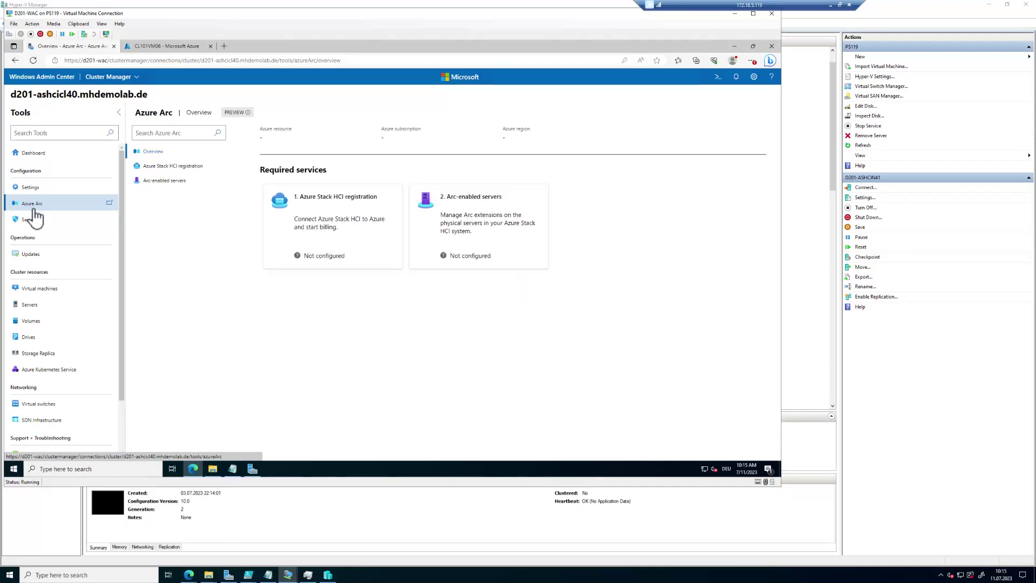
pyautogui.click(175, 170)
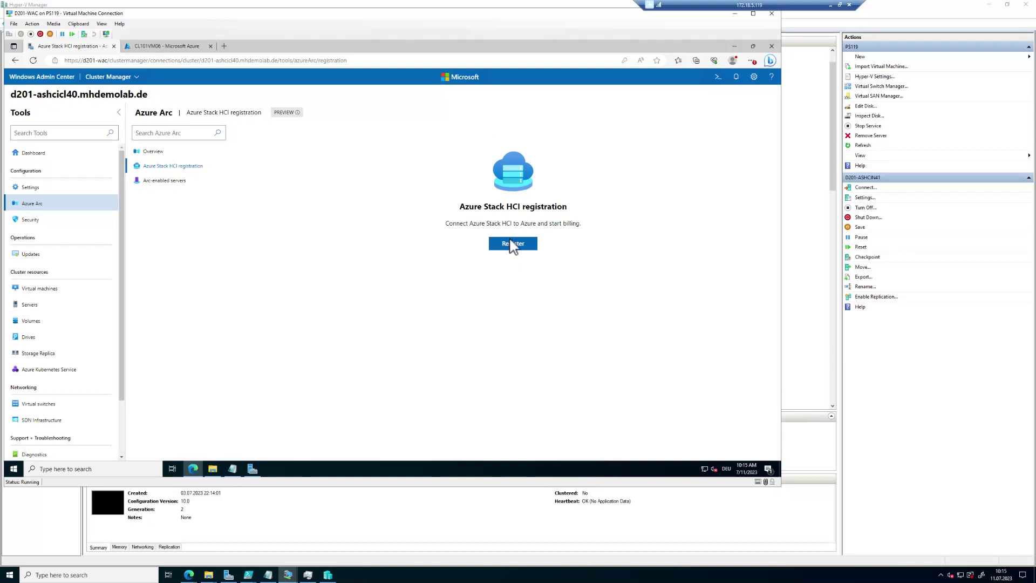
pyautogui.click(509, 243)
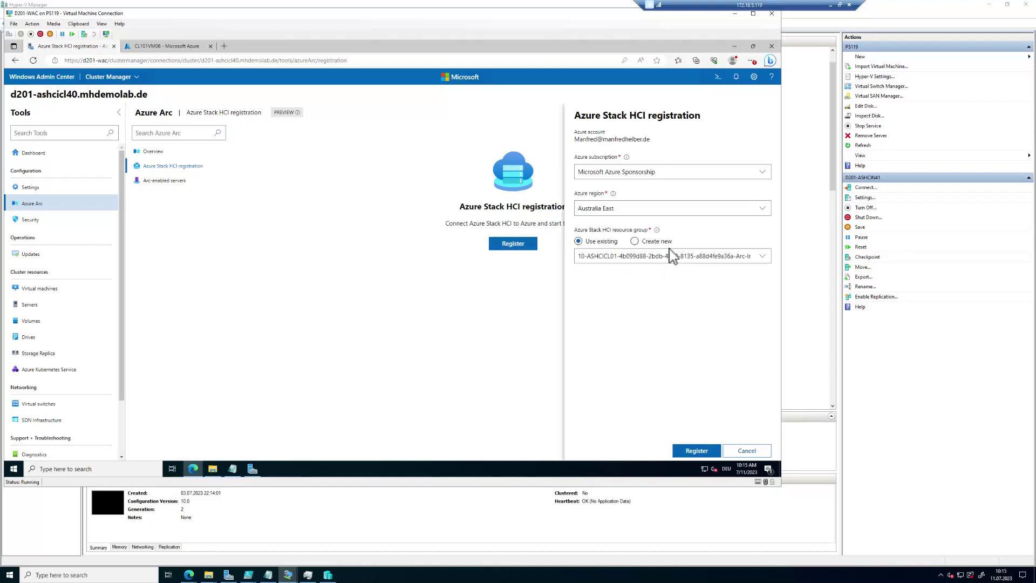
pyautogui.click(678, 172)
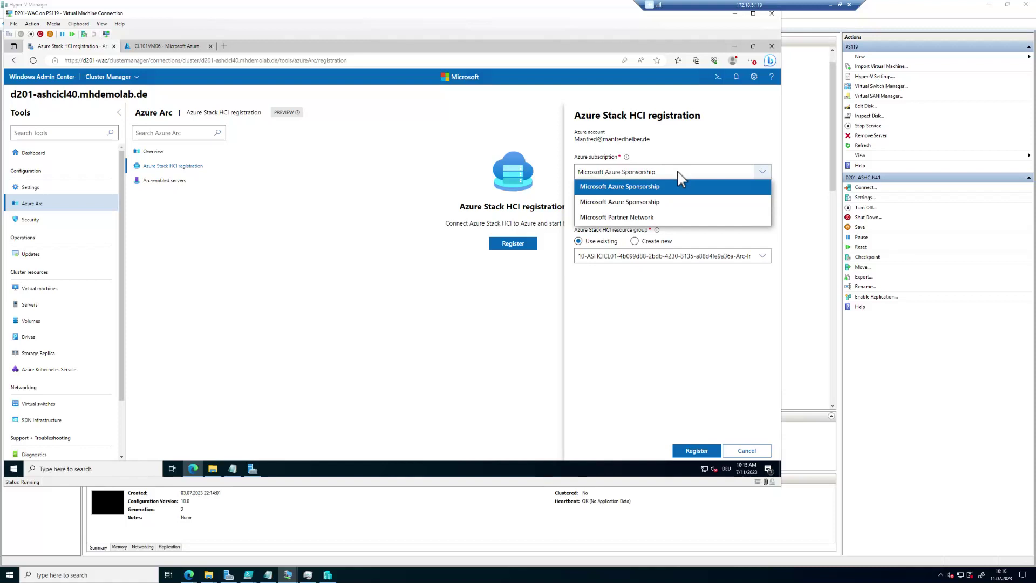
pyautogui.click(656, 189)
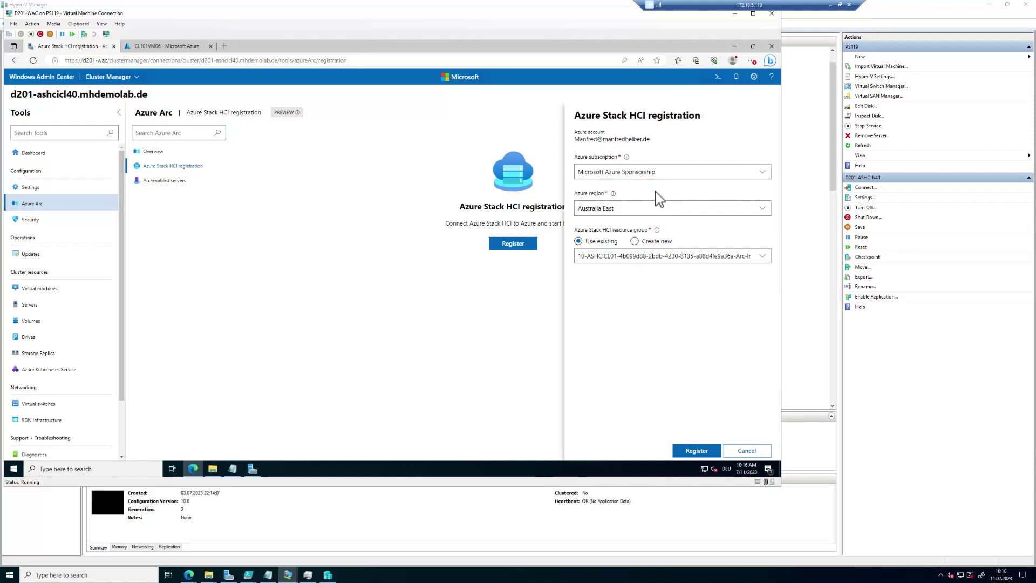
pyautogui.click(643, 210)
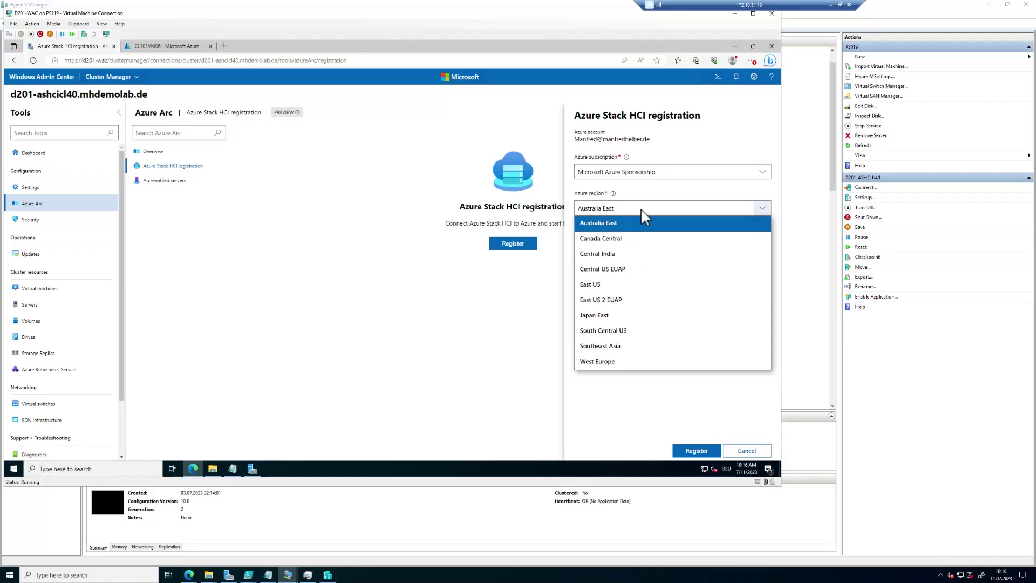
pyautogui.click(602, 365)
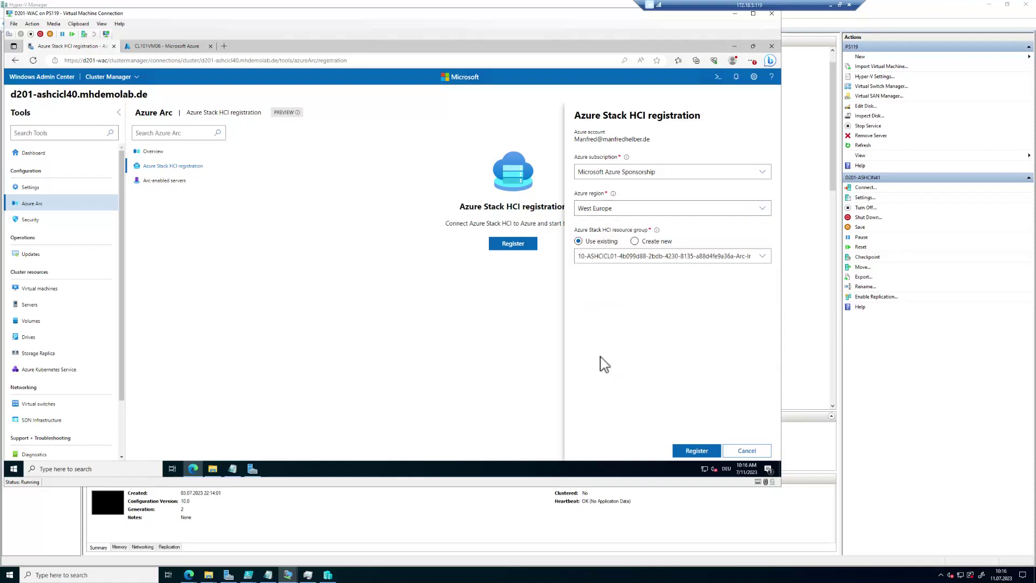
# Step: Try to register the cluster with Azure using a new resource group named RGASHCICL40
pyautogui.click(634, 242)
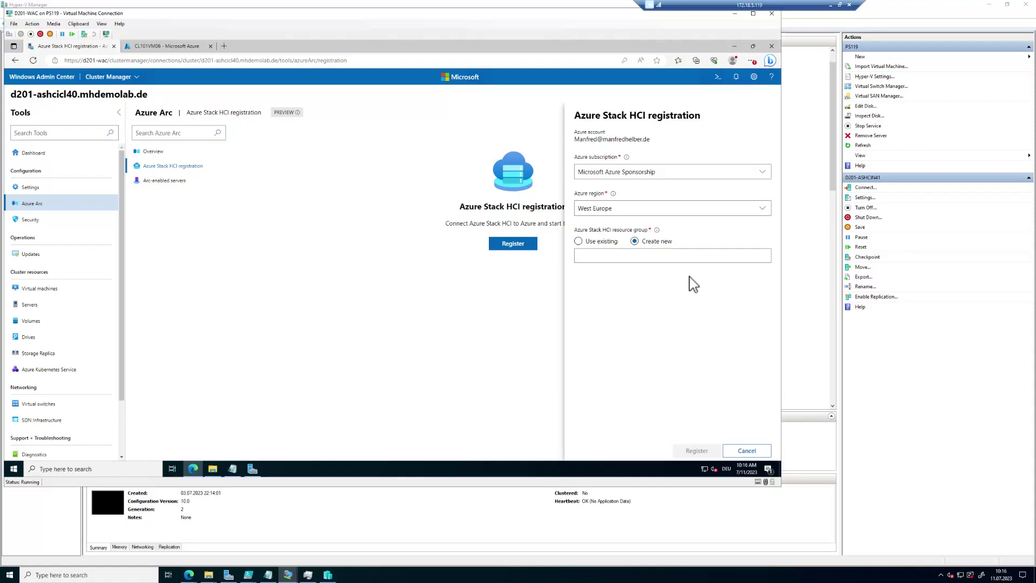
pyautogui.write('RGASH')
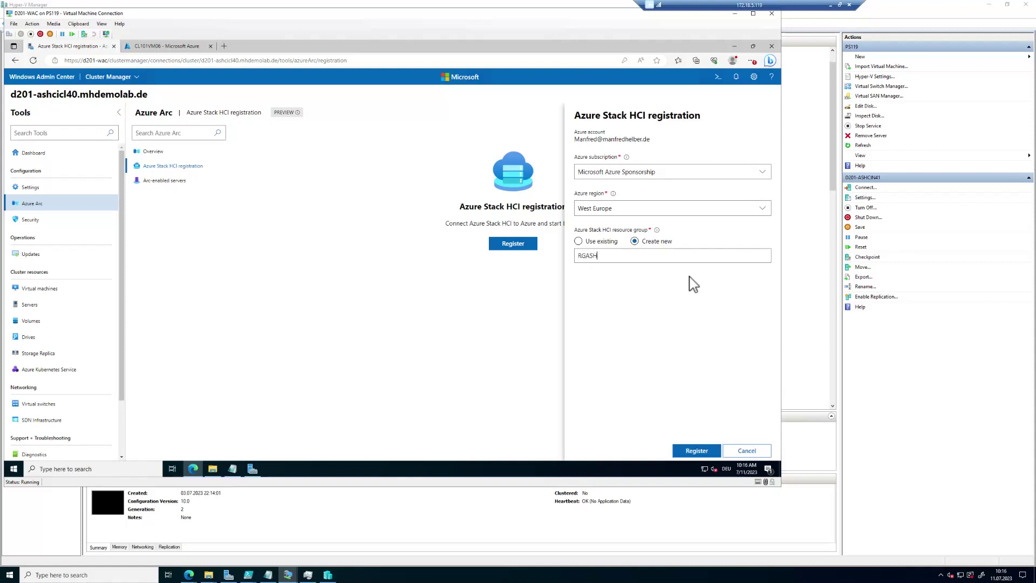
pyautogui.write('CICL40')
pyautogui.click(696, 451)
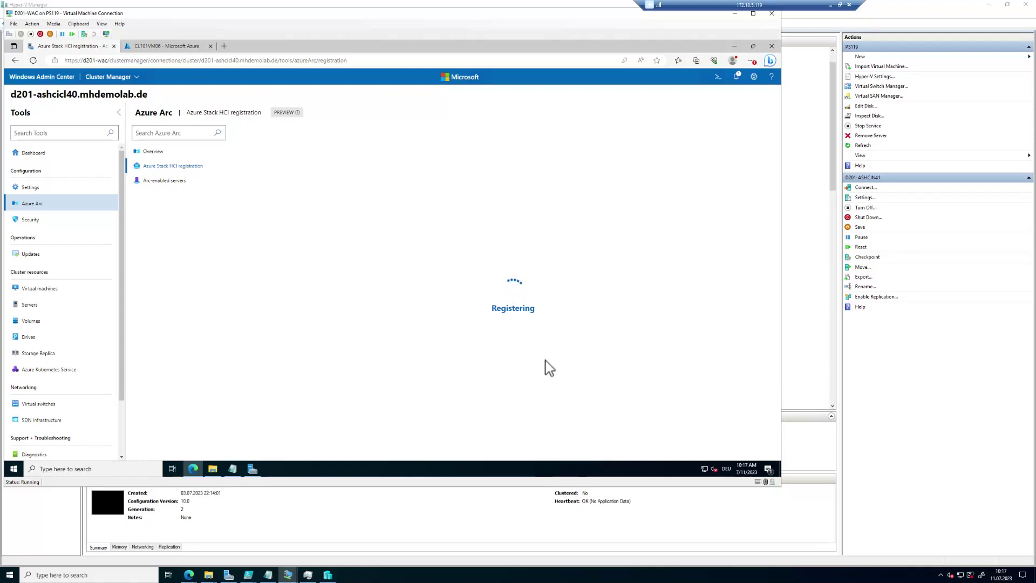
# Step: Check the Azure Stack HCI cluster list in the Azure portal for the new cluster and refresh the list
pyautogui.click(178, 49)
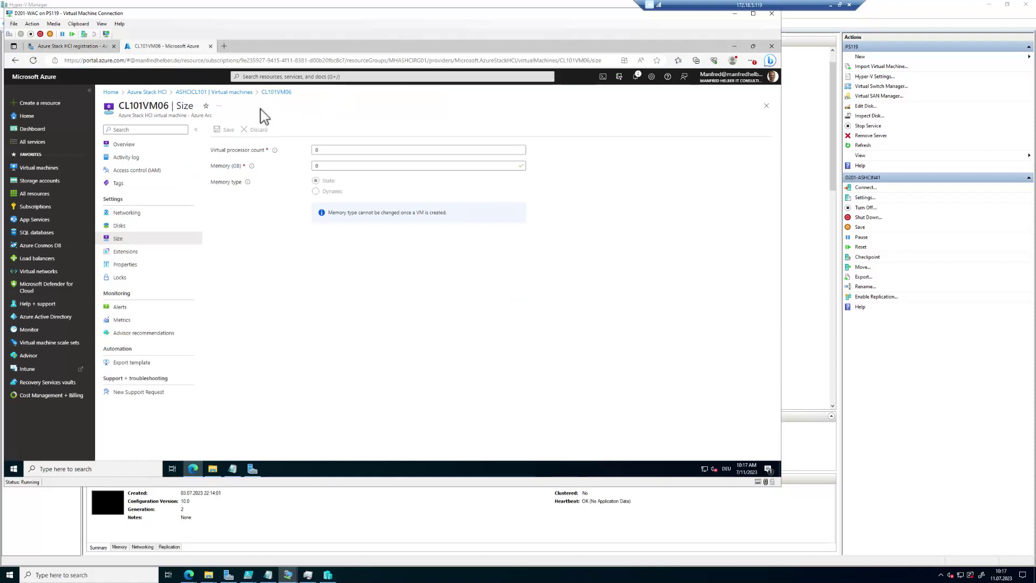
pyautogui.click(152, 93)
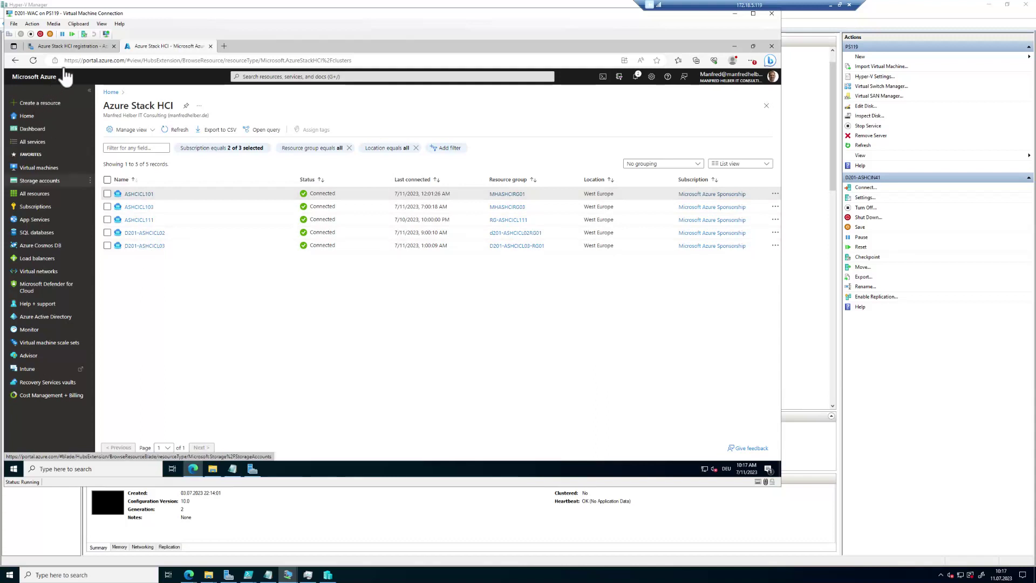
pyautogui.click(80, 49)
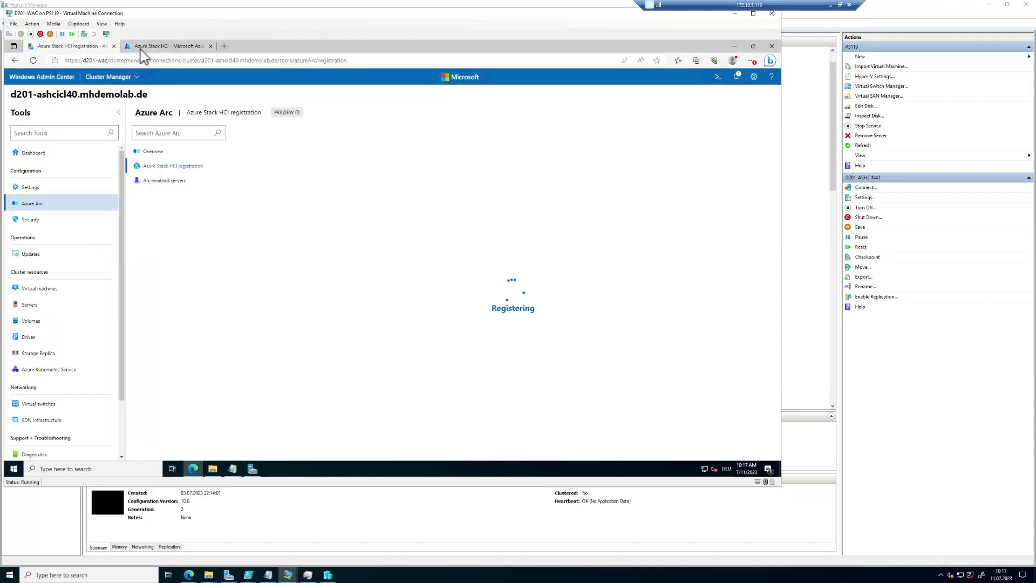
pyautogui.moveTo(173, 54)
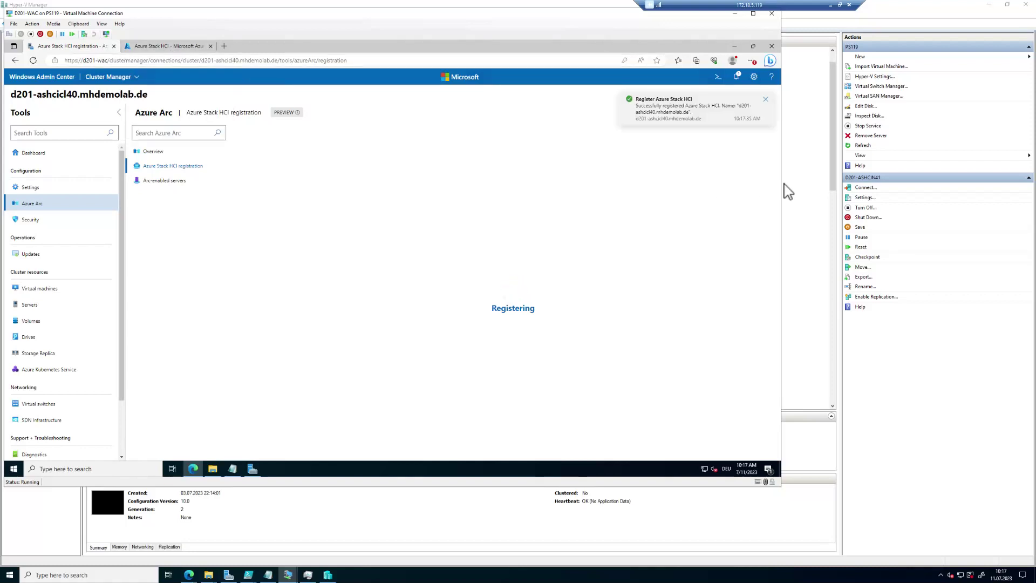
pyautogui.click(162, 47)
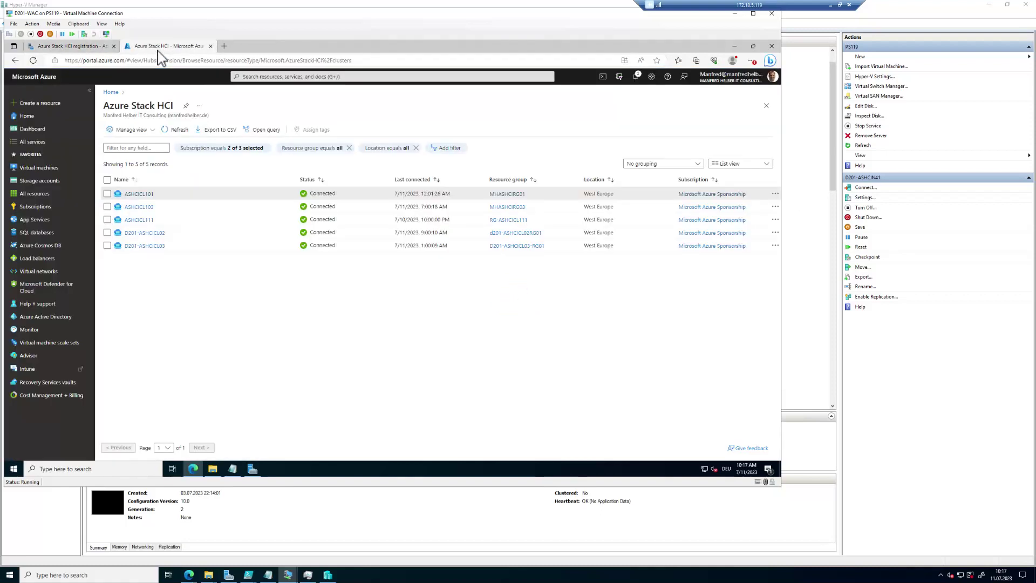
pyautogui.click(176, 135)
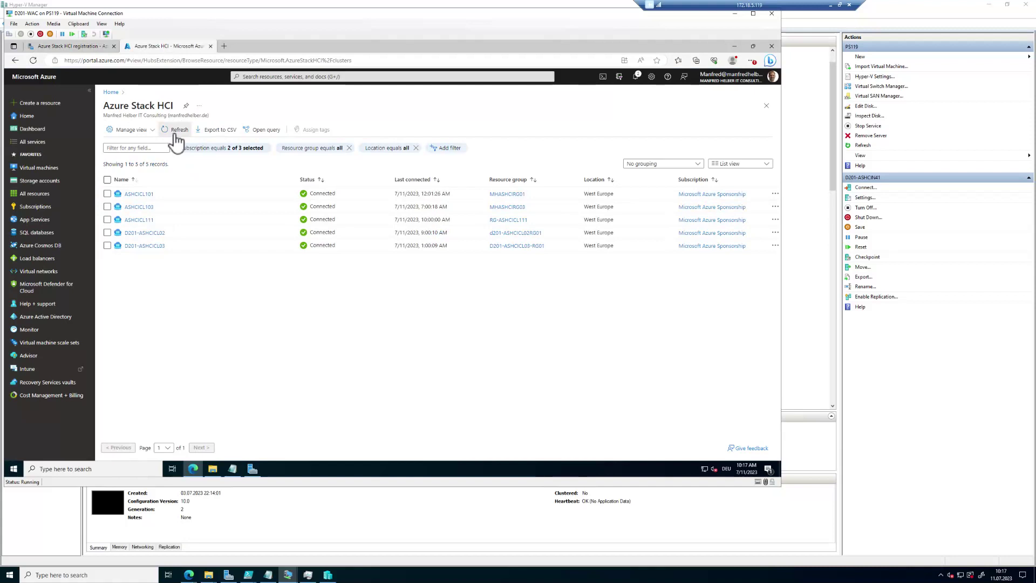
pyautogui.click(176, 135)
# Step: Review the Azure Stack HCI registration entry in the Windows Admin Center notifications and close them
pyautogui.click(70, 47)
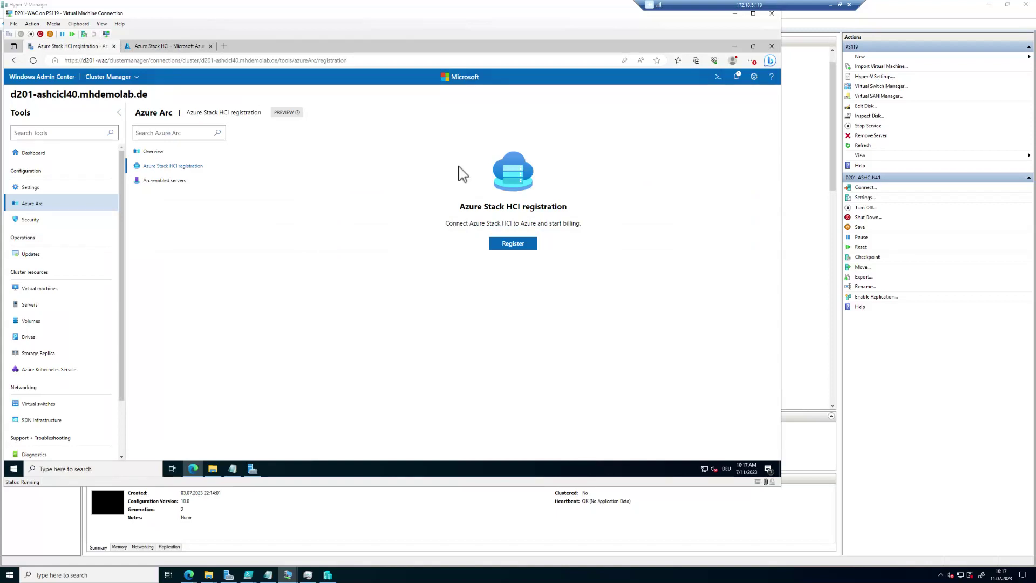
pyautogui.click(737, 78)
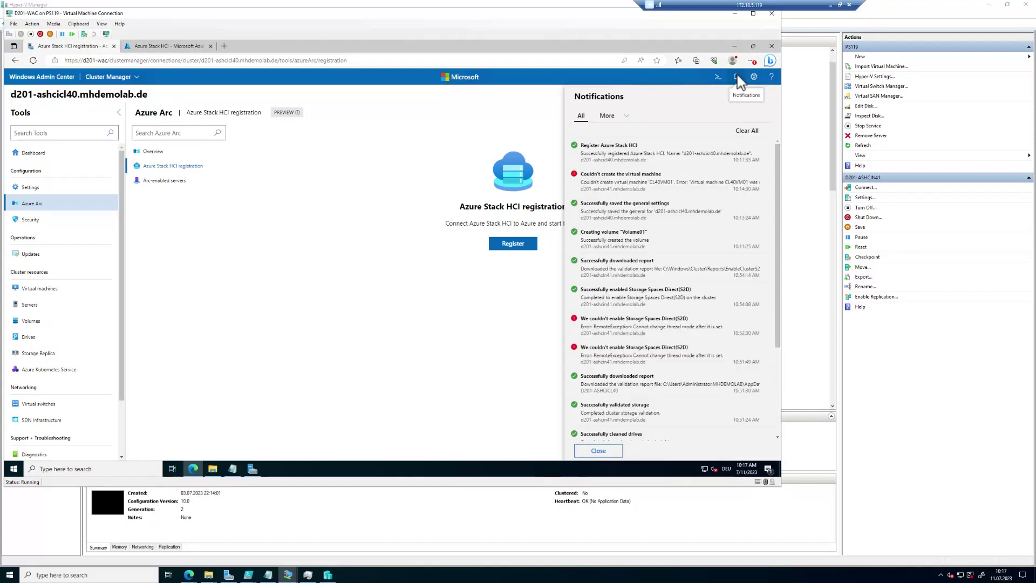
pyautogui.click(383, 152)
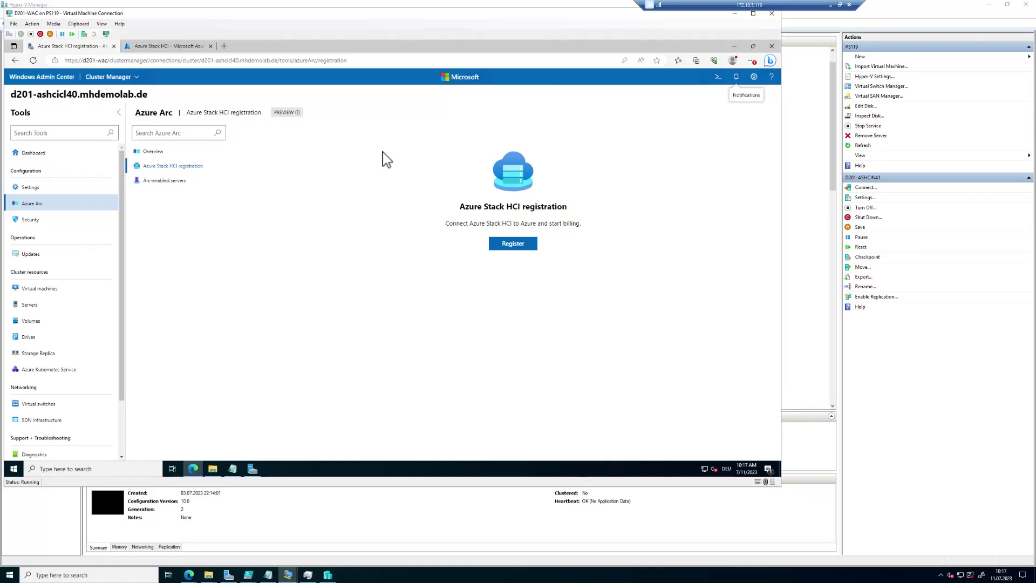
# Step: Open the Windows Admin Center list of all connections in a new browser tab
pyautogui.rightClick(34, 77)
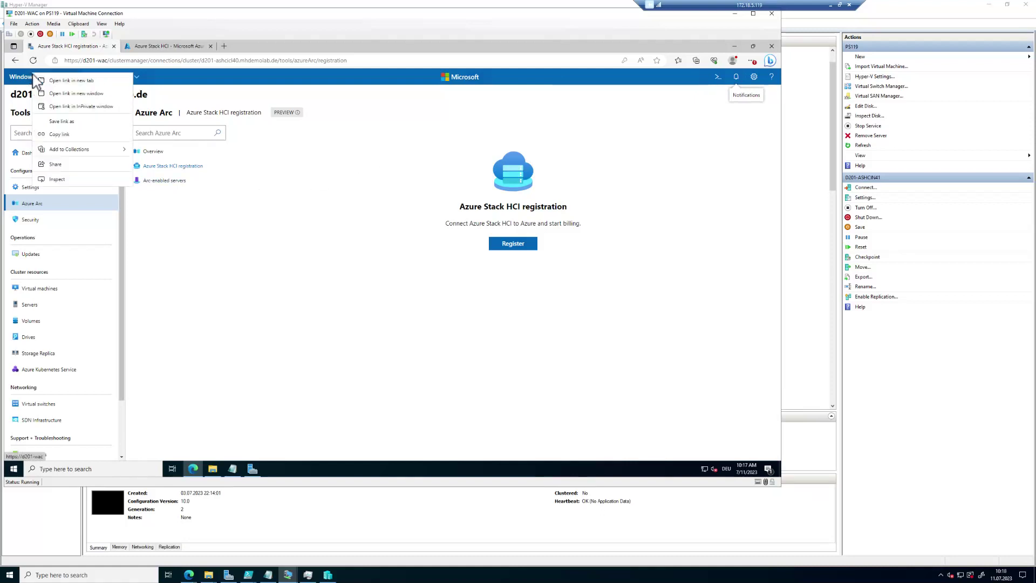
pyautogui.click(70, 80)
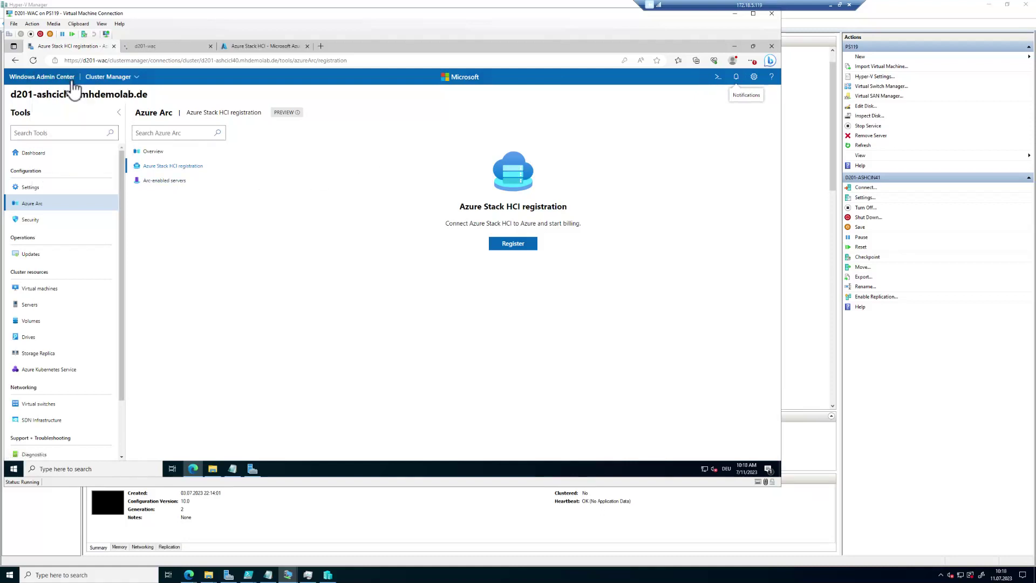
pyautogui.click(154, 47)
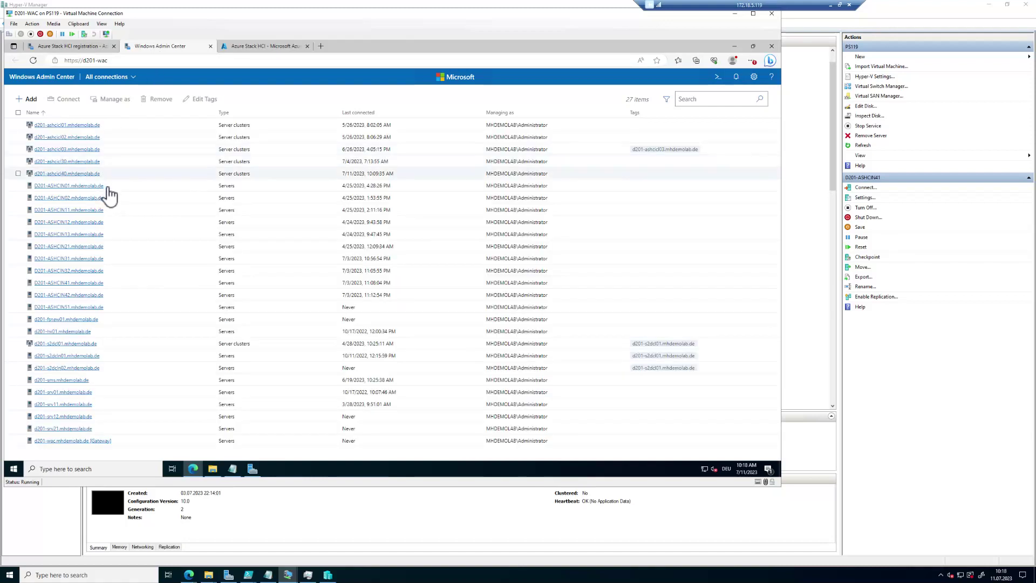
# Step: Connect to server D201-ASHCIN41 with the saved administrator username and password, applied to all connections, and open its installed apps
pyautogui.click(83, 285)
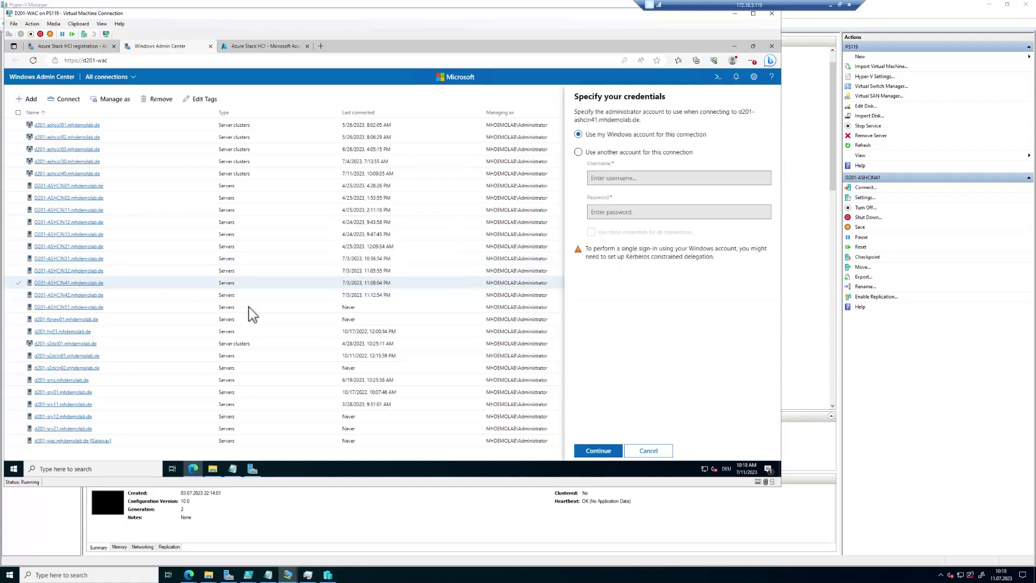
pyautogui.click(597, 154)
pyautogui.click(625, 178)
pyautogui.click(620, 206)
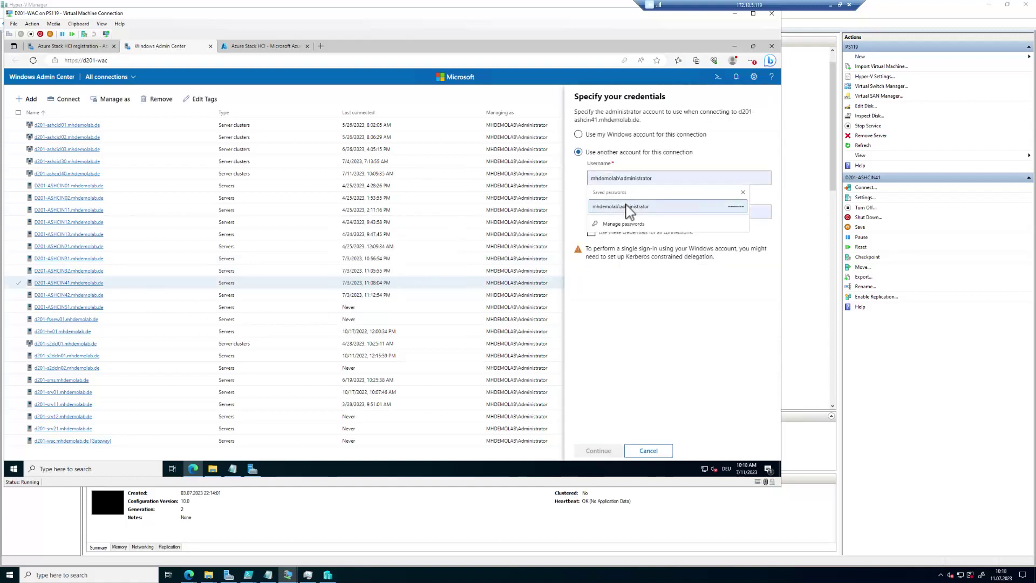
pyautogui.click(592, 232)
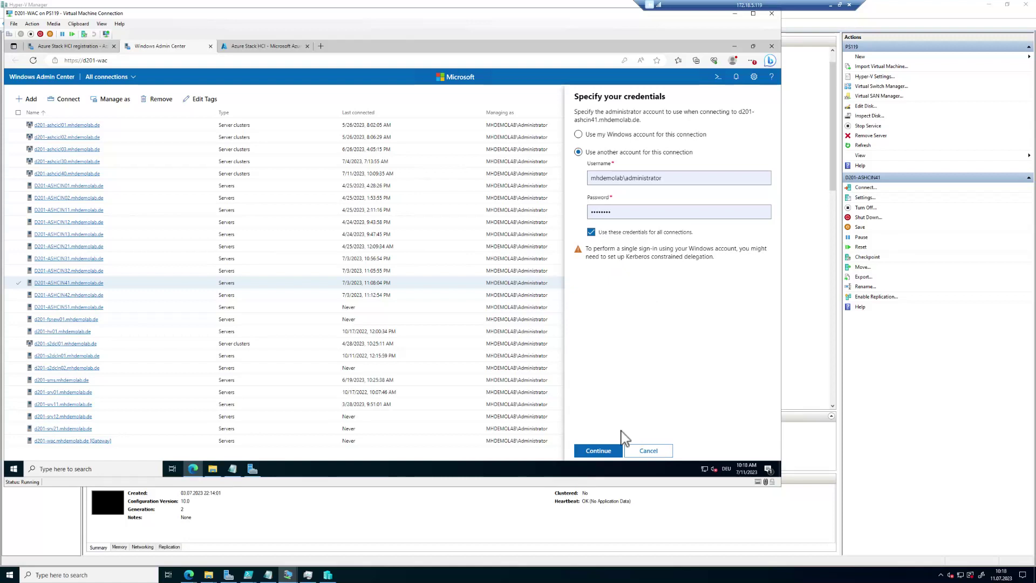
pyautogui.click(609, 452)
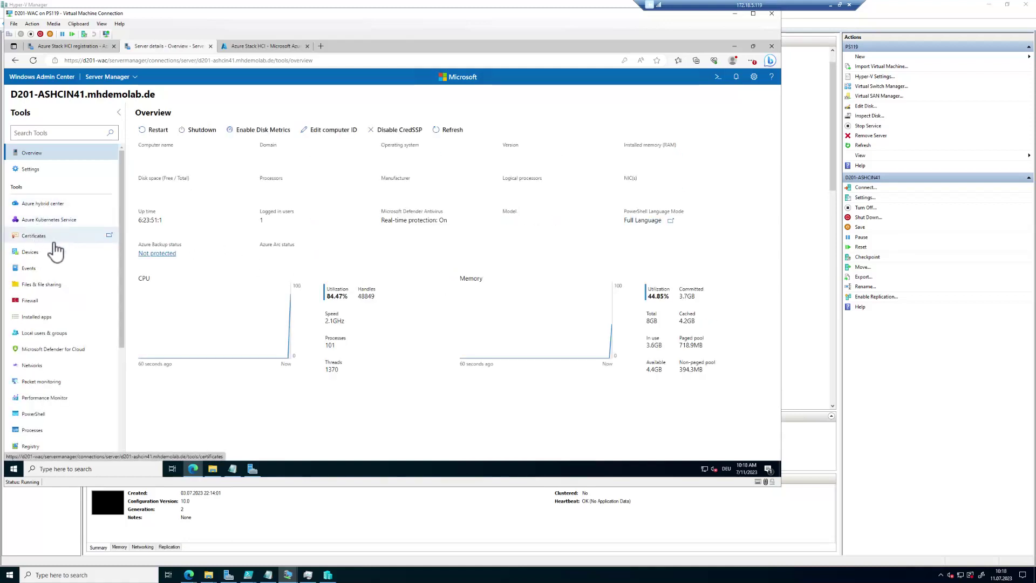
pyautogui.click(45, 320)
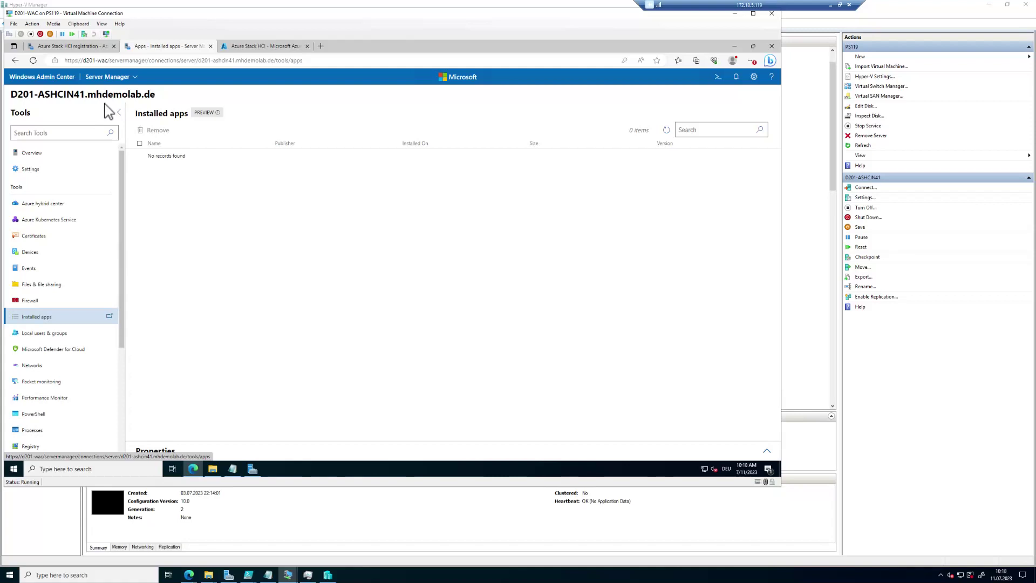
# Step: Register the cluster again with the Microsoft Partner Network subscription, the West Europe region and a new resource group named RGASHCICL40-01
pyautogui.click(87, 47)
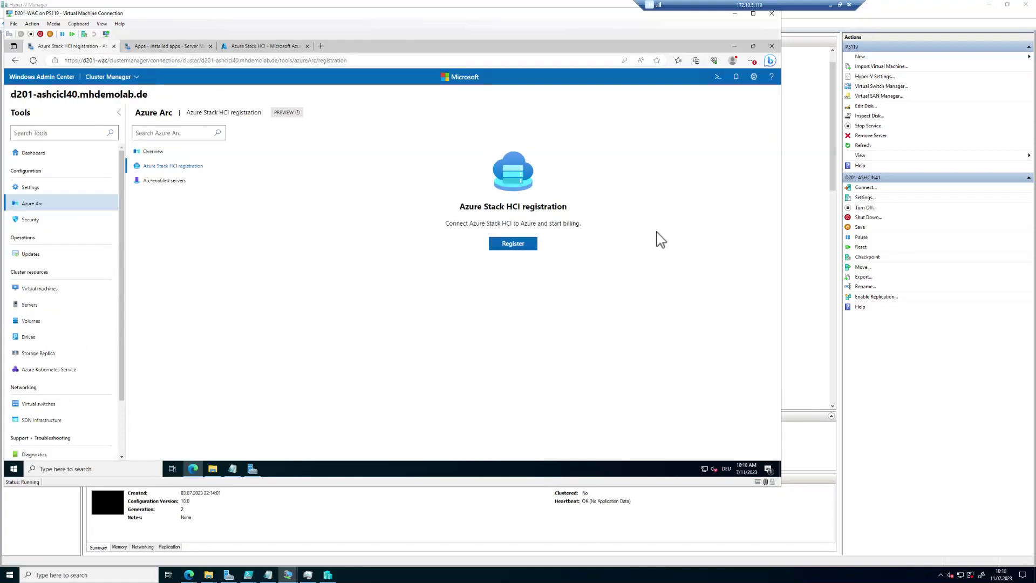
pyautogui.click(642, 174)
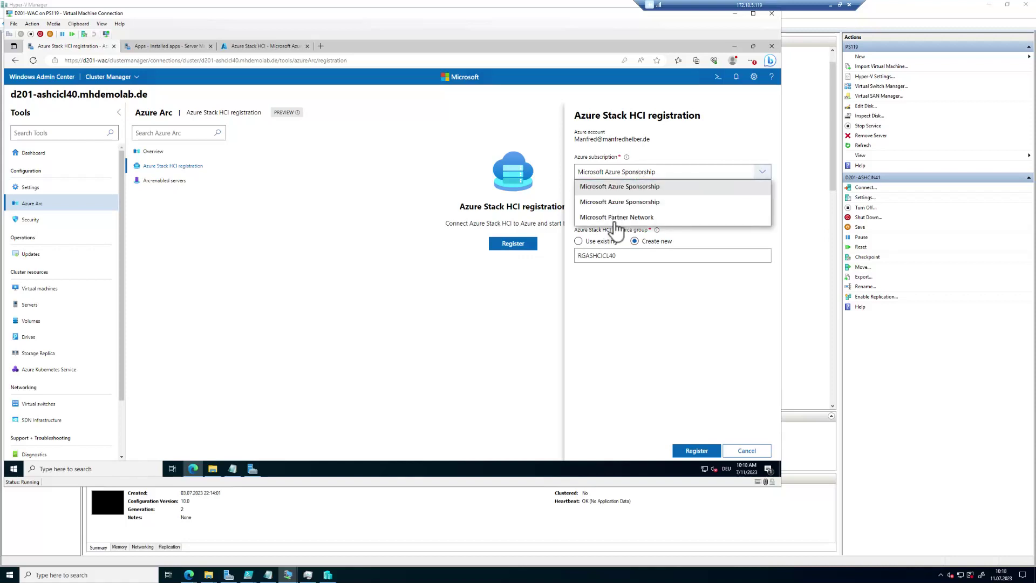
pyautogui.click(615, 218)
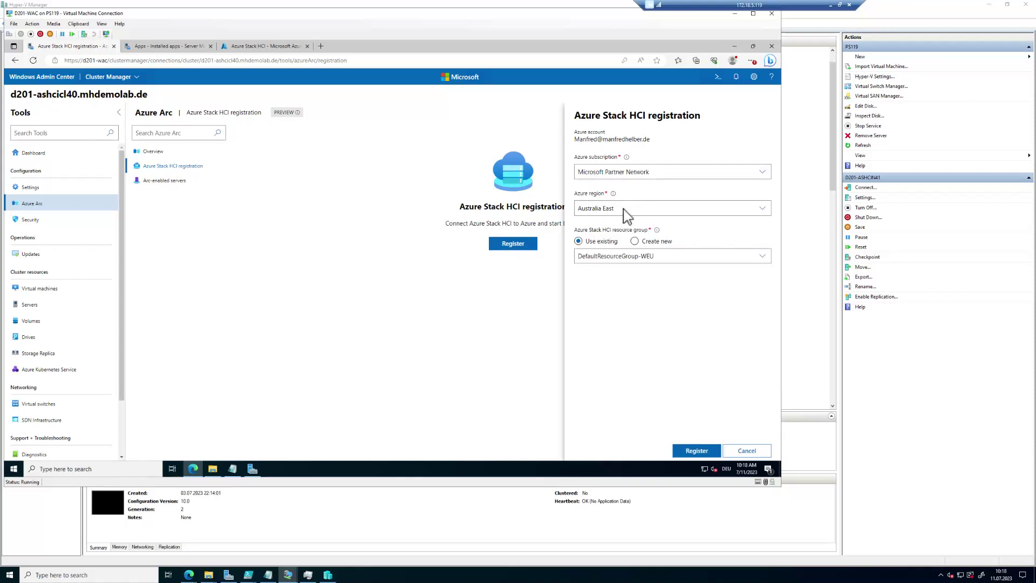
pyautogui.click(625, 211)
pyautogui.click(590, 335)
pyautogui.click(637, 241)
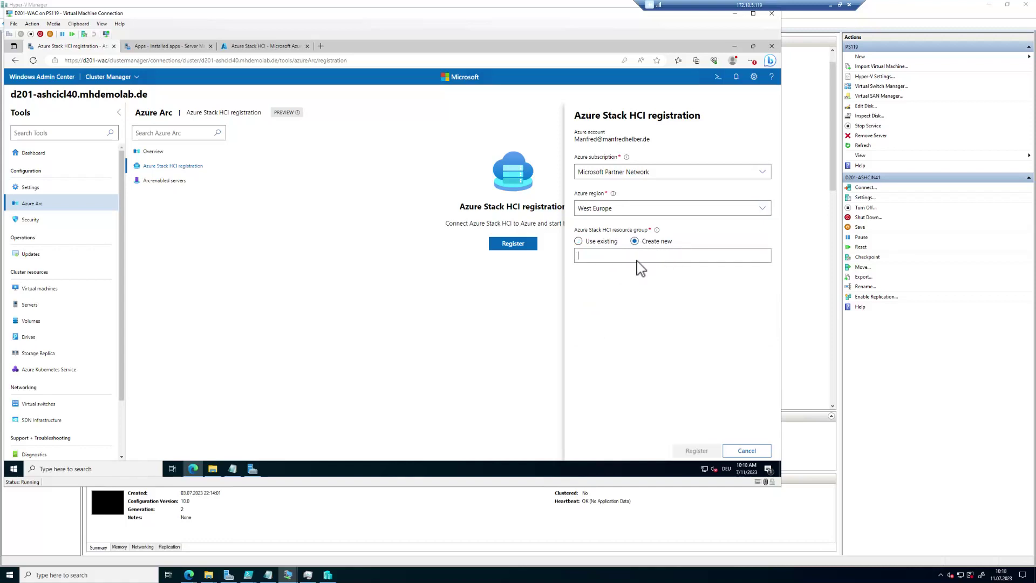
pyautogui.write('RG')
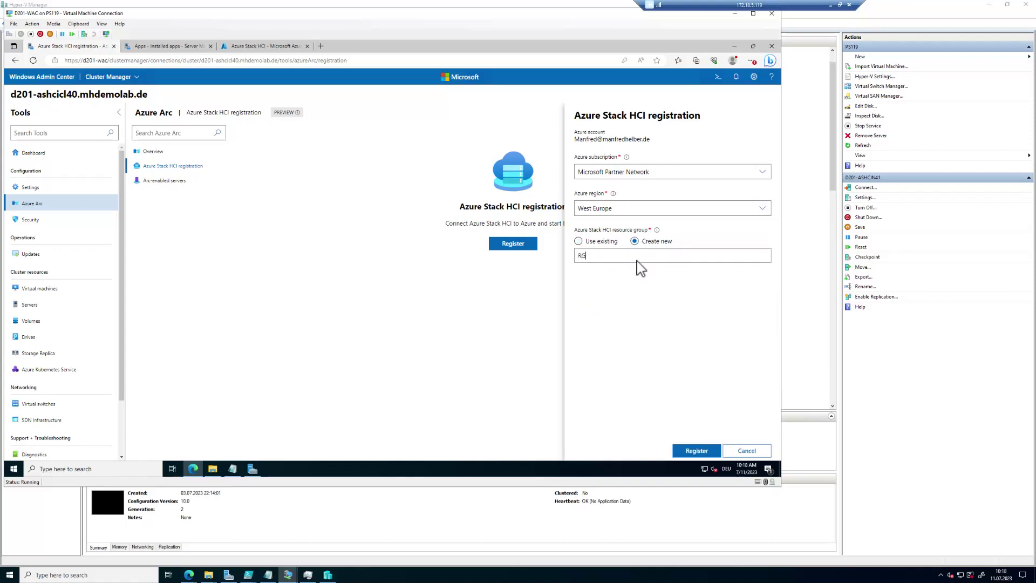
pyautogui.write('ASHCICL40-01')
pyautogui.click(697, 452)
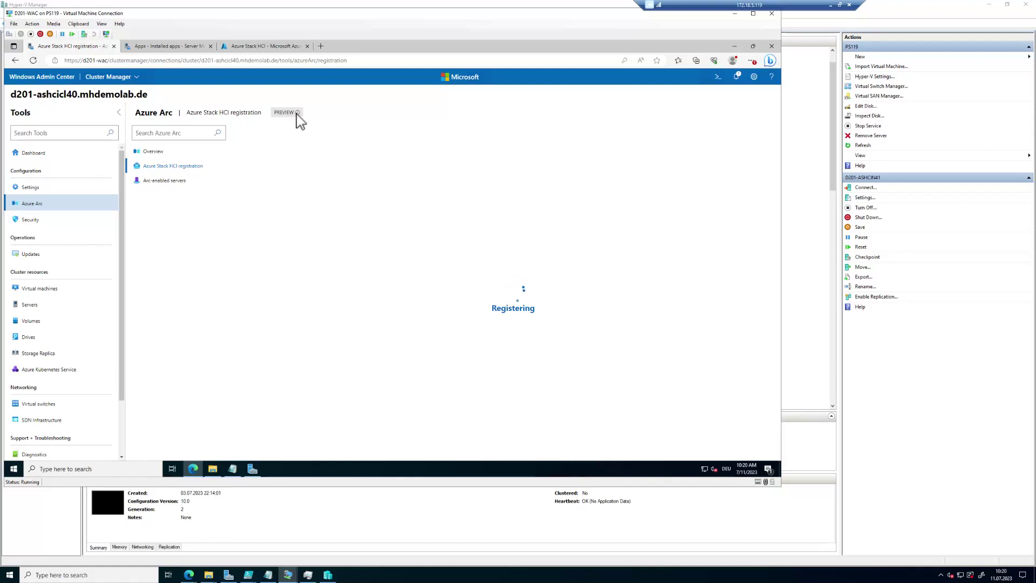
# Step: Refresh the Azure Stack HCI cluster list in the Azure portal to look for the newly registered cluster
pyautogui.moveTo(298, 114)
pyautogui.click(277, 47)
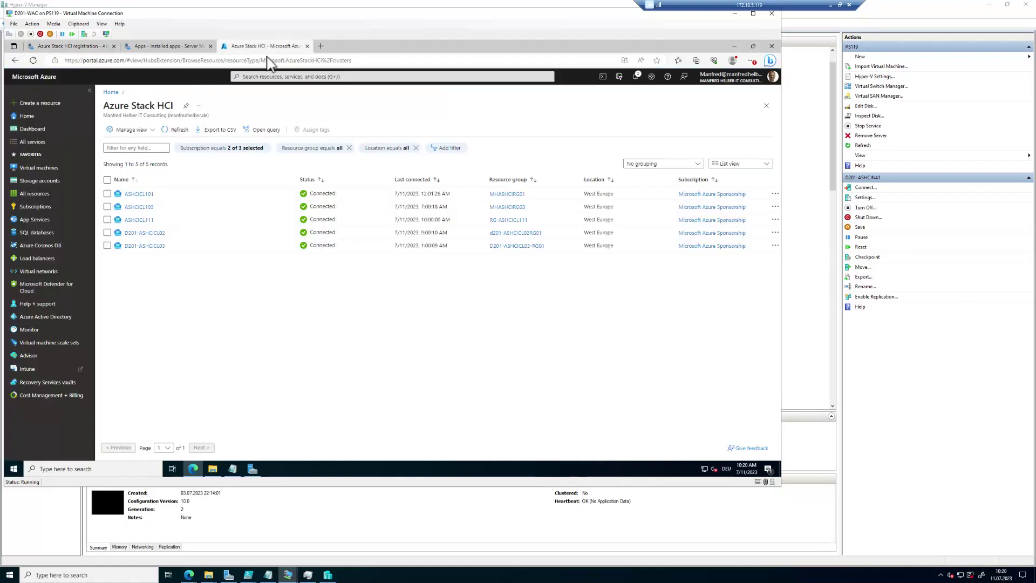
pyautogui.click(181, 133)
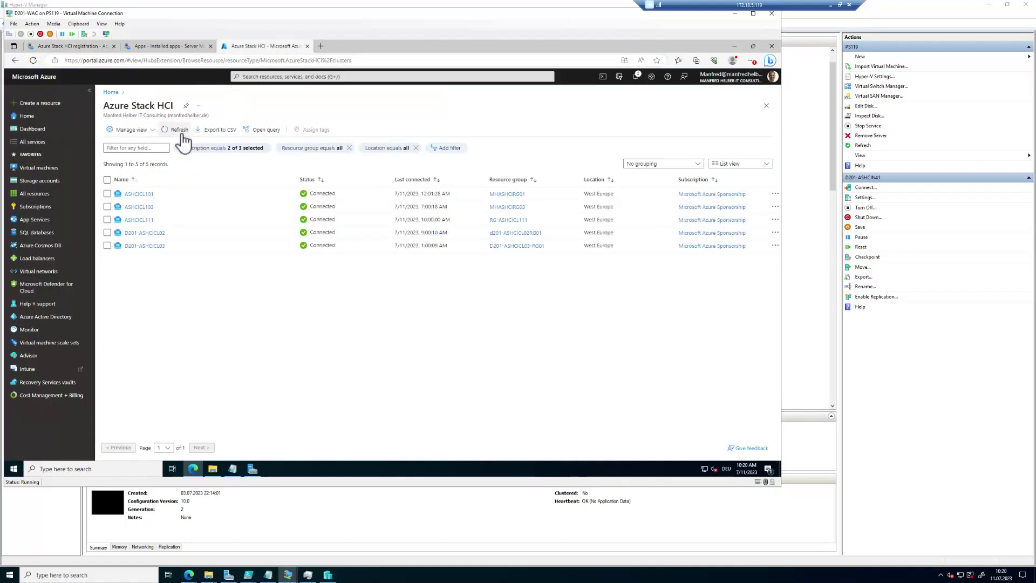
pyautogui.click(181, 133)
# Step: Reload the installed apps page of D201-ASHCIN41 and check the cluster's registration progress in the notifications
pyautogui.click(175, 48)
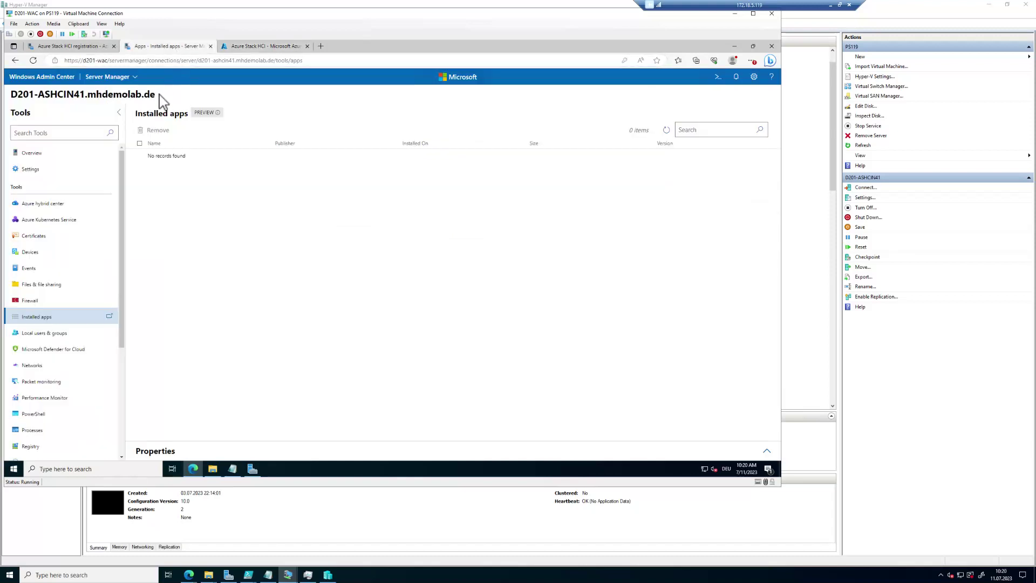
pyautogui.click(34, 60)
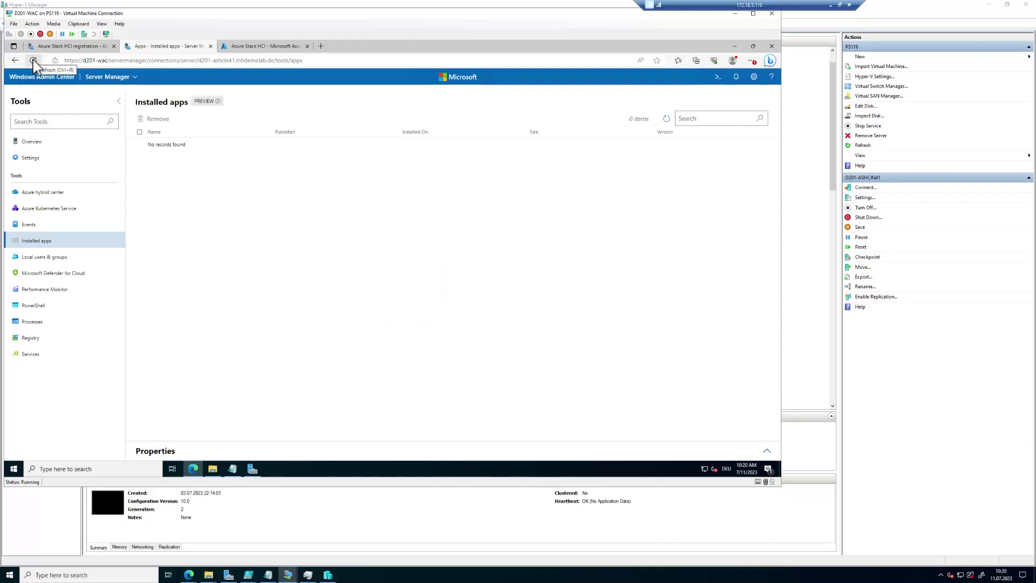
pyautogui.click(85, 47)
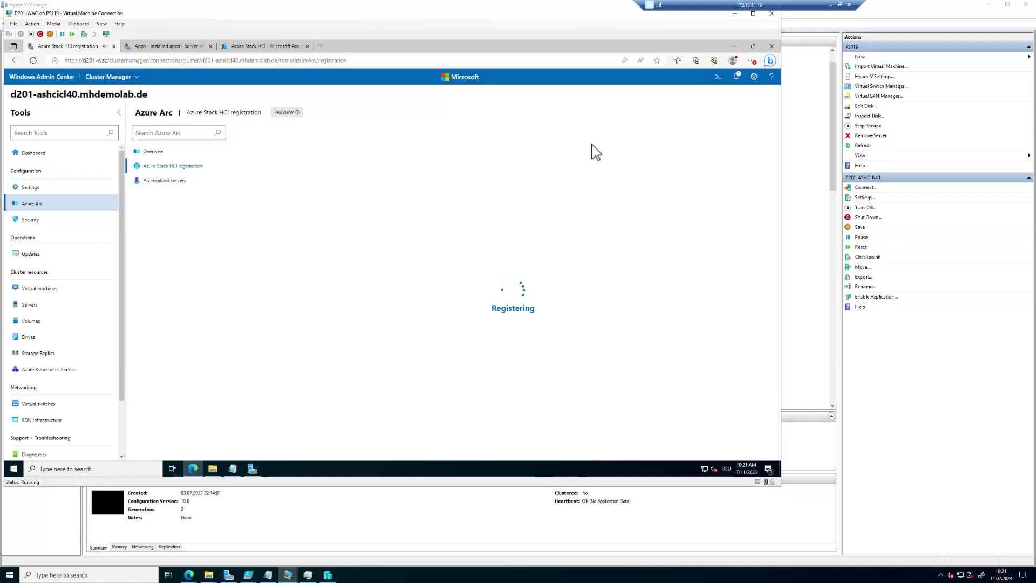
pyautogui.click(734, 77)
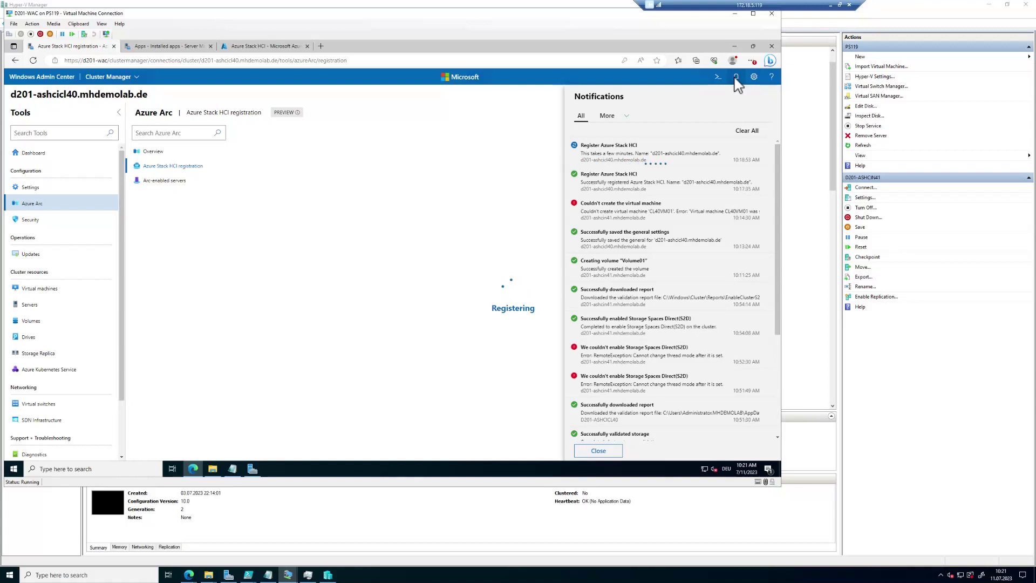
# Step: Refresh the installed apps list of D201-ASHCIN41 and return to the Azure Stack HCI cluster list in the Azure portal
pyautogui.click(142, 48)
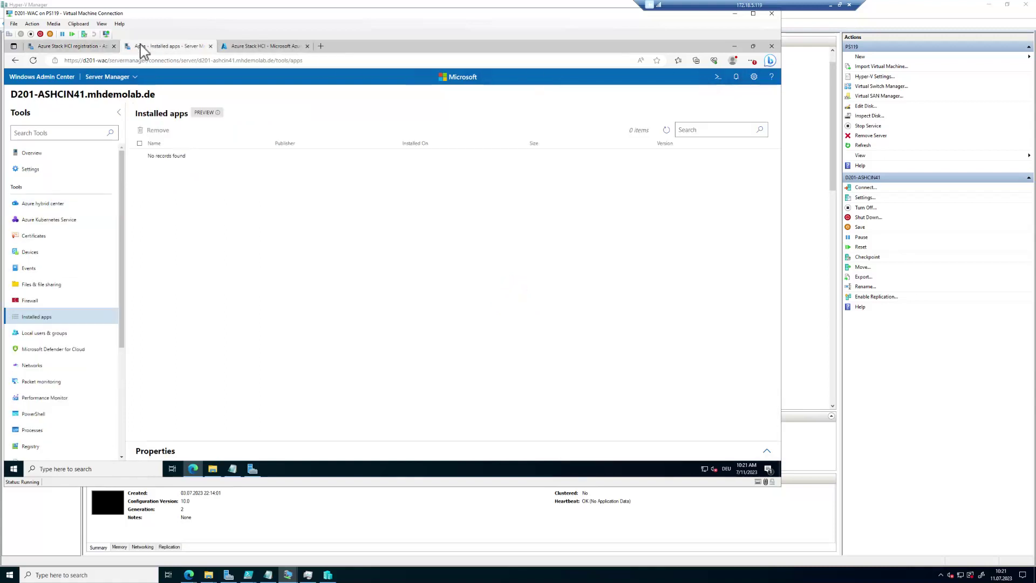
pyautogui.click(667, 132)
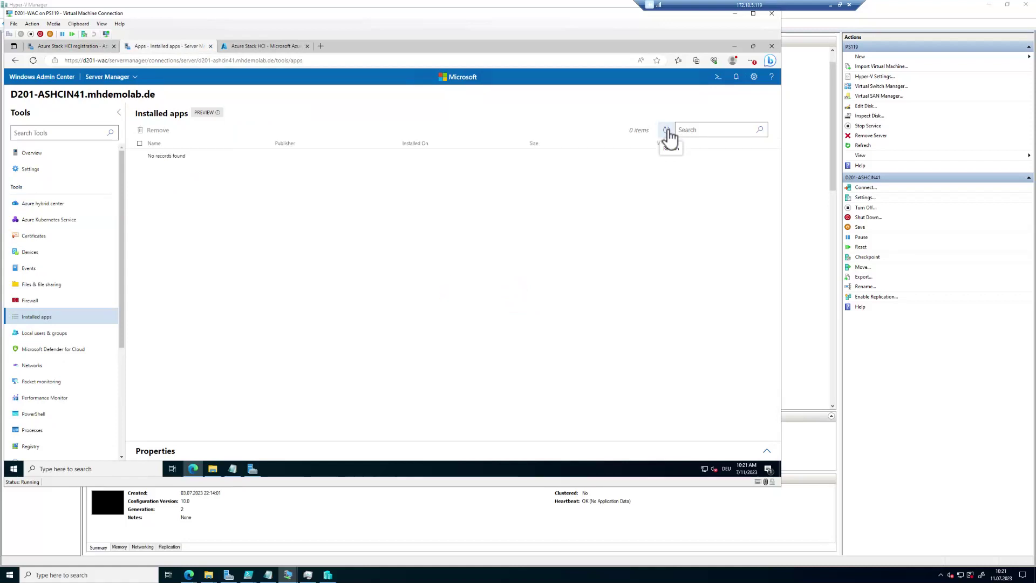
pyautogui.click(273, 46)
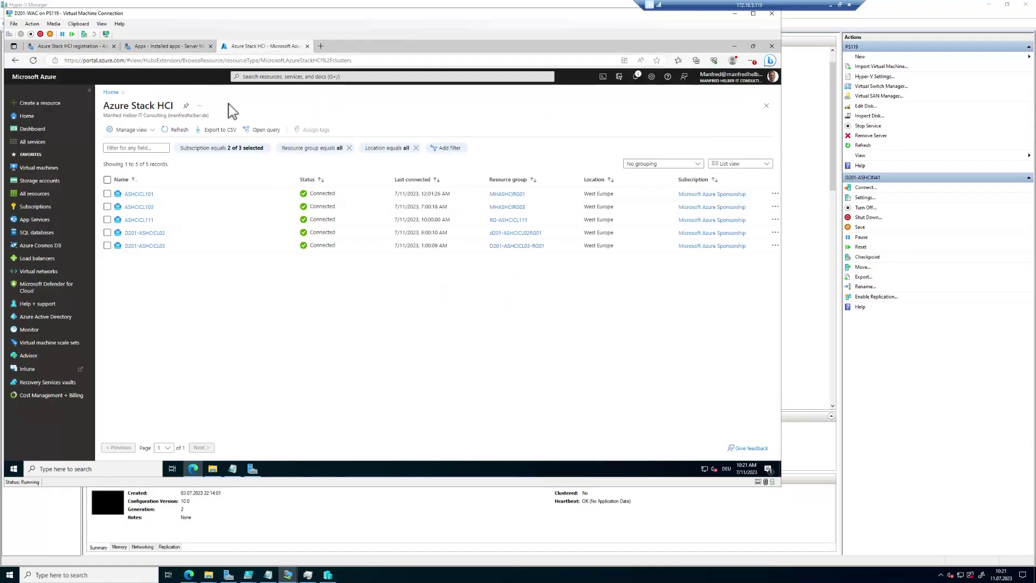
# Step: Refresh the Azure Stack HCI cluster list and examine the status and resource group of the D201-ASHCICL40 entry
pyautogui.click(167, 132)
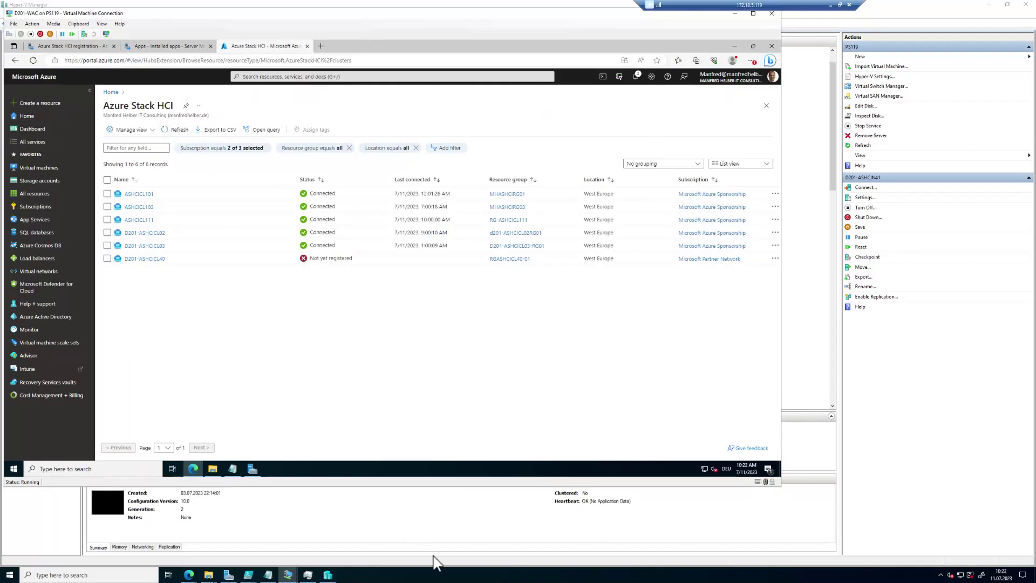
pyautogui.click(439, 575)
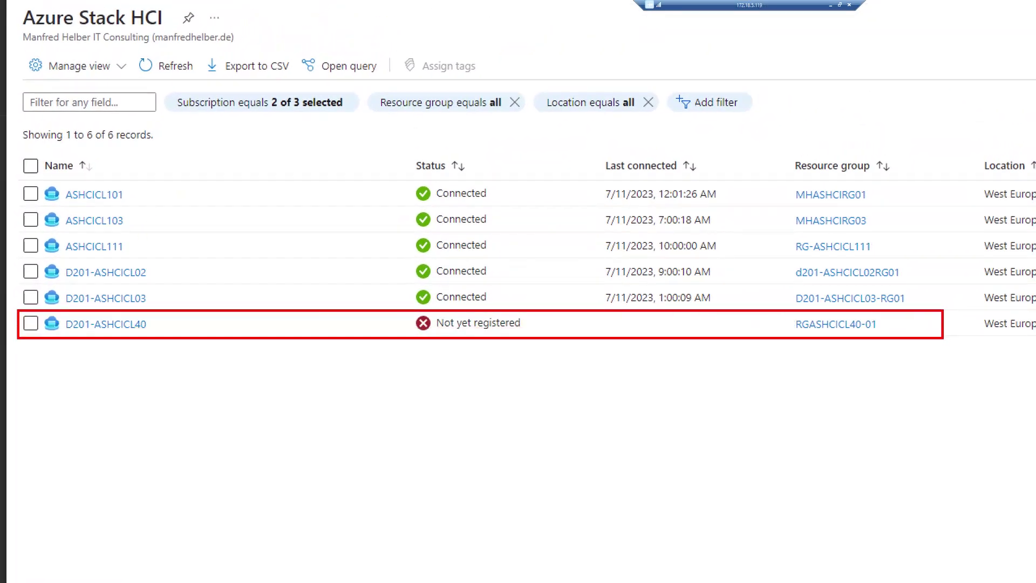
pyautogui.moveTo(462, 333); pyautogui.dragTo(456, 408)
pyautogui.moveTo(849, 330); pyautogui.dragTo(858, 387)
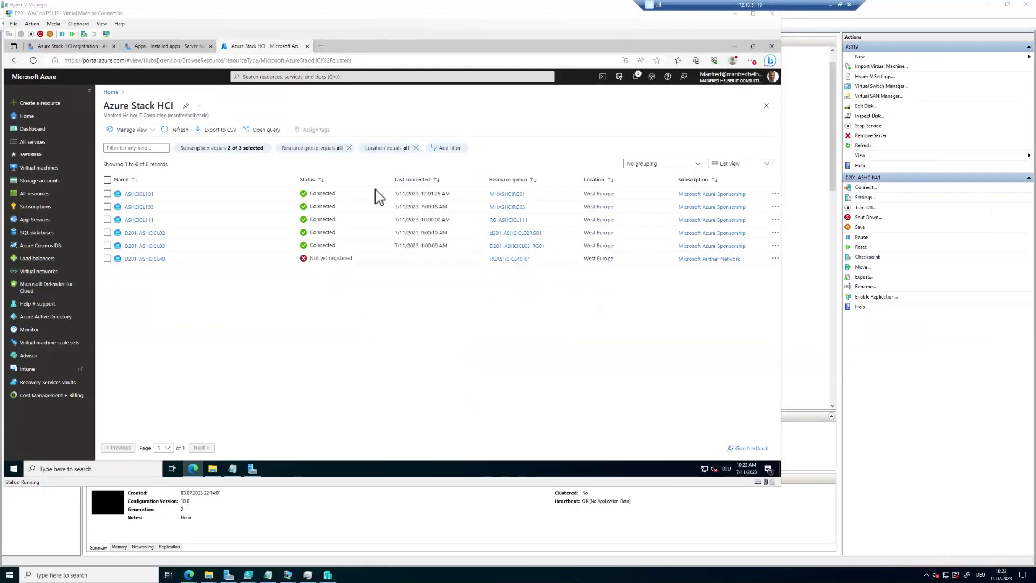
# Step: Check the cluster's registration progress in Windows Admin Center and refresh the installed apps list of D201-ASHCIN41
pyautogui.click(80, 49)
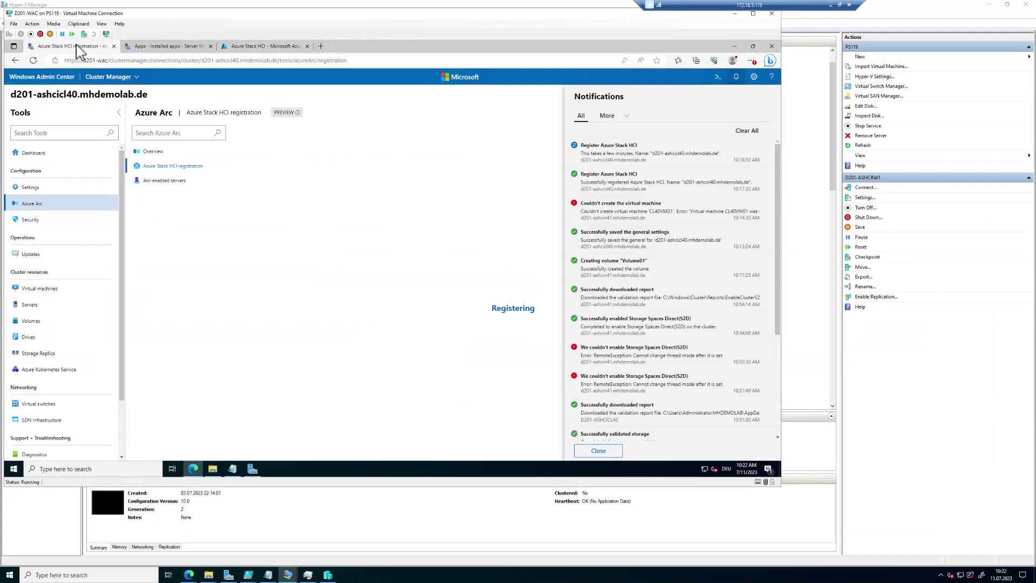
pyautogui.click(285, 48)
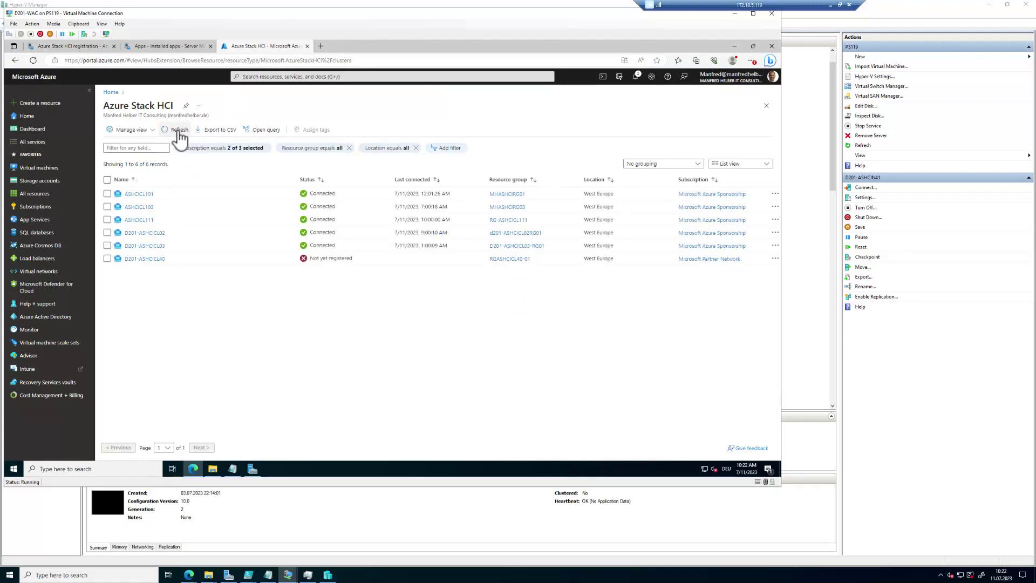
pyautogui.click(165, 46)
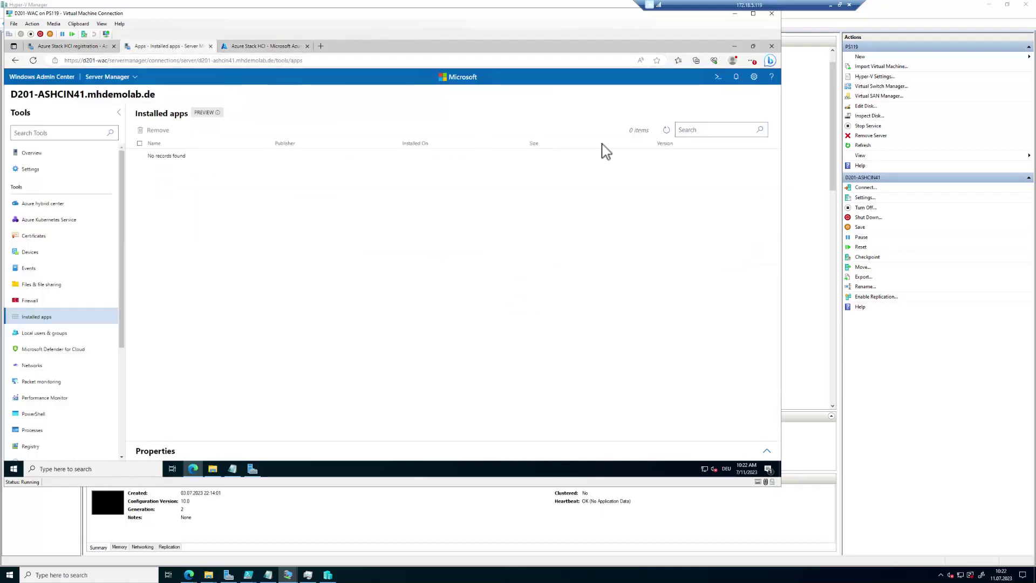
pyautogui.click(665, 131)
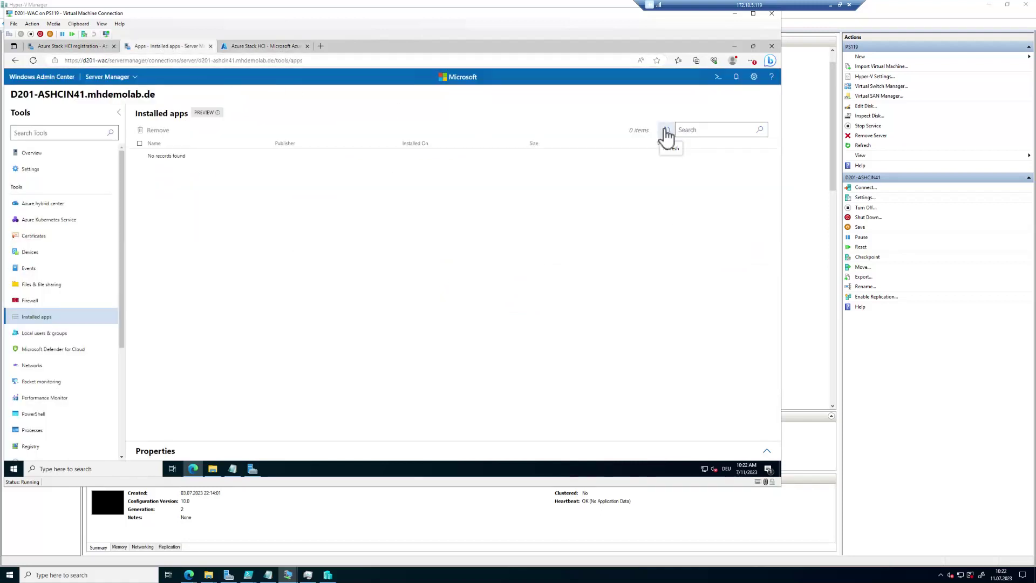
pyautogui.click(248, 47)
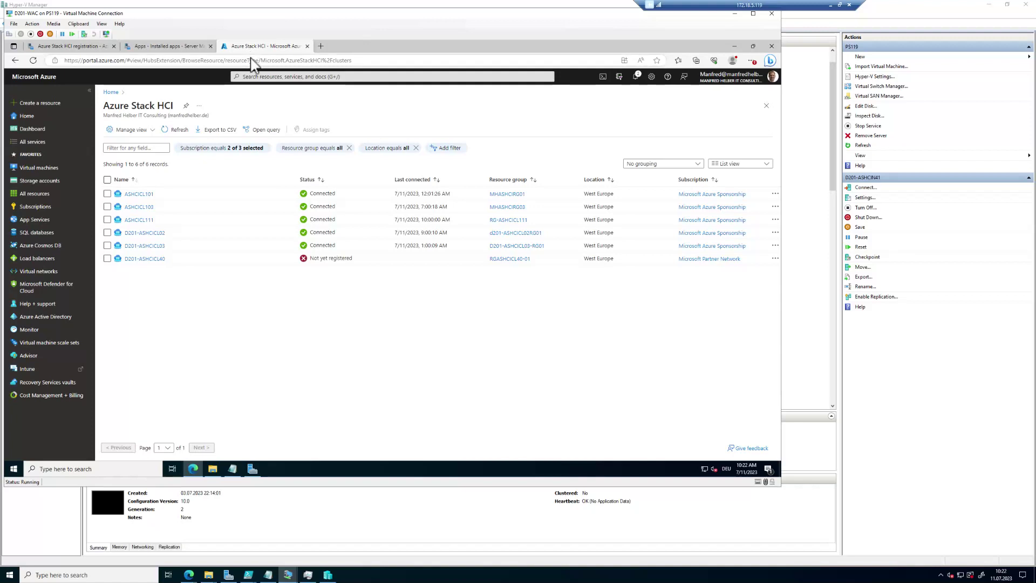
# Step: Recheck the ongoing cluster registration and refresh the installed apps of D201-ASHCIN41 twice to look for the Arc agent
pyautogui.click(65, 48)
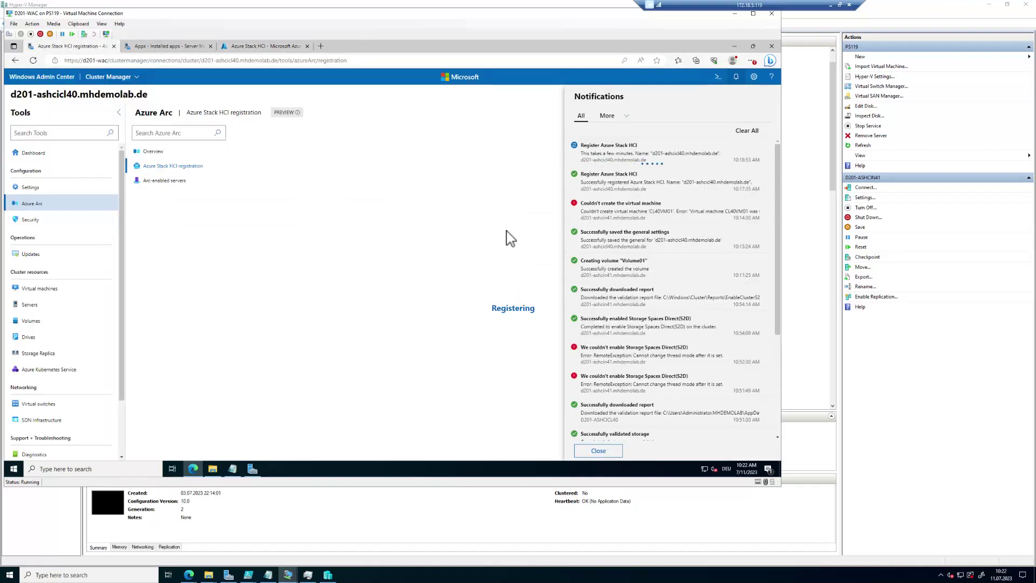
pyautogui.click(158, 48)
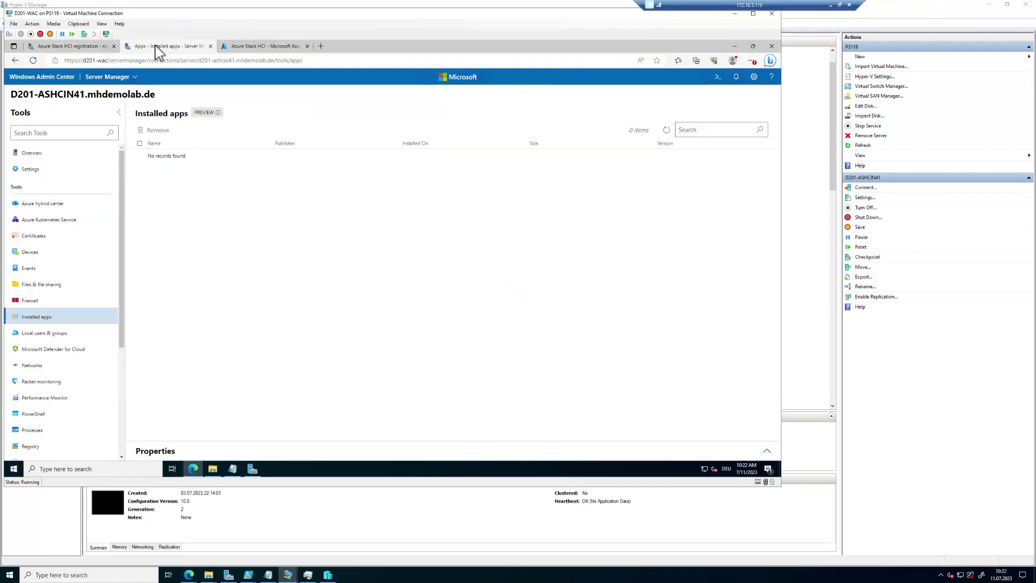
pyautogui.click(666, 131)
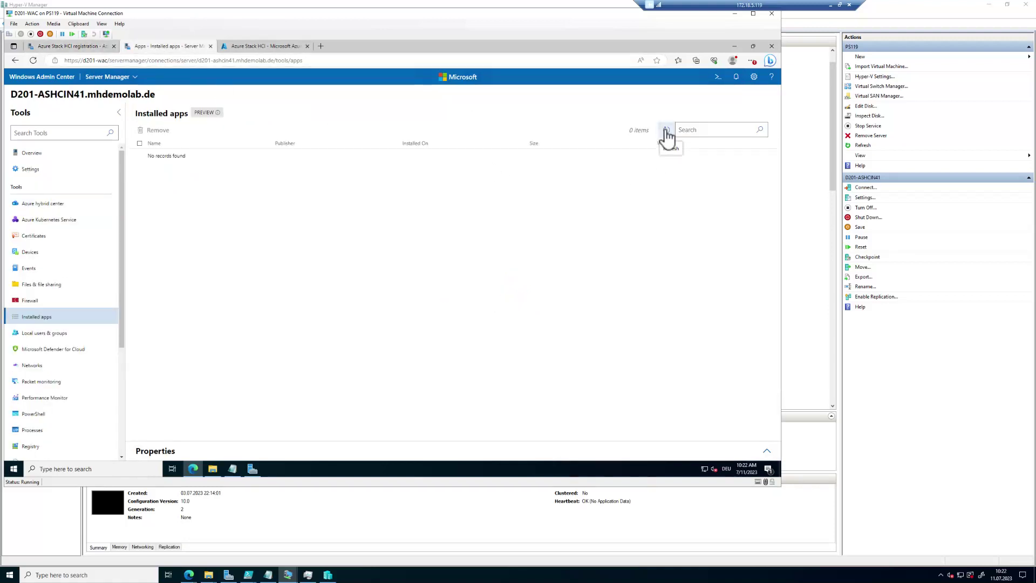
pyautogui.click(273, 47)
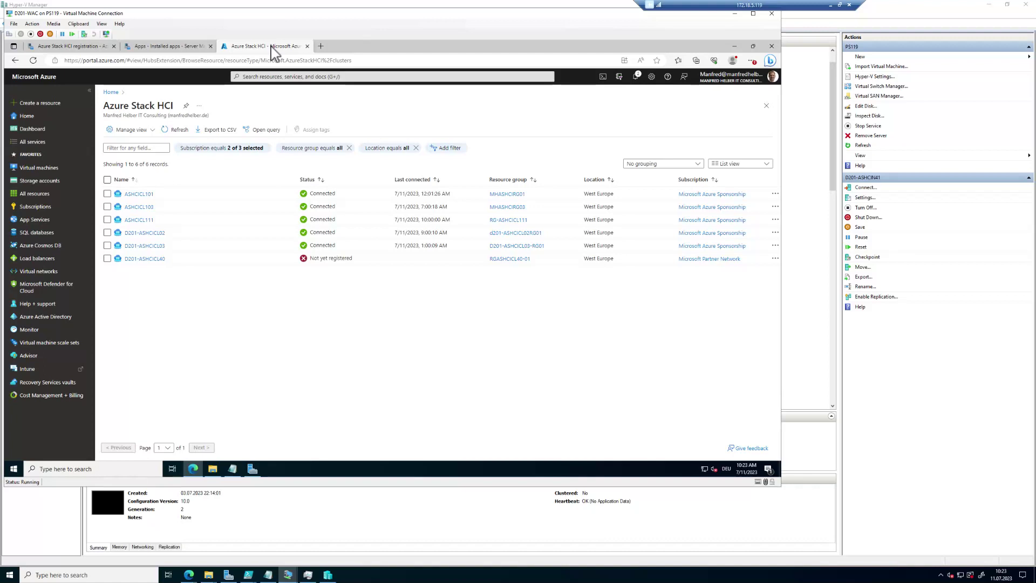
pyautogui.click(171, 47)
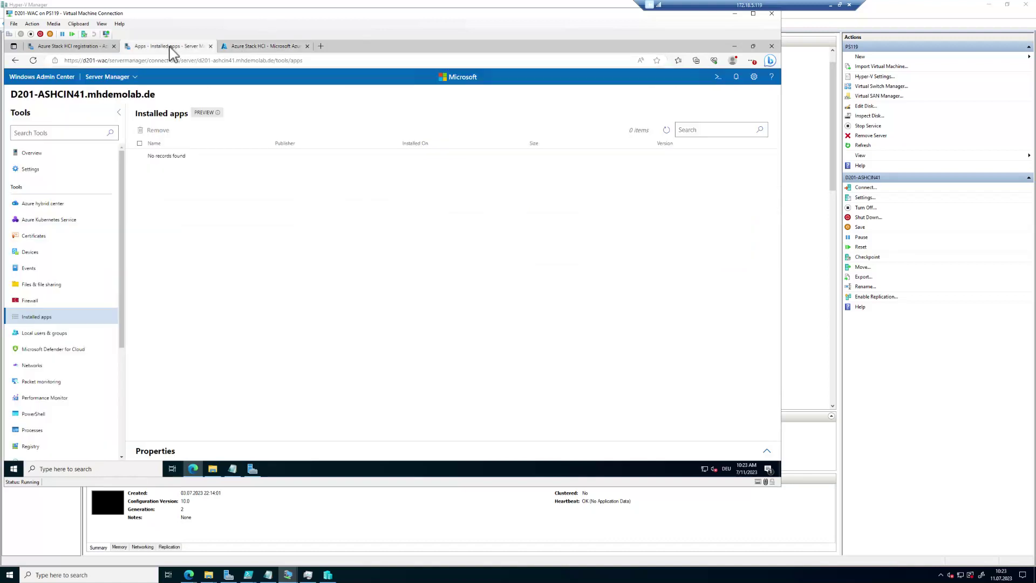
pyautogui.click(667, 130)
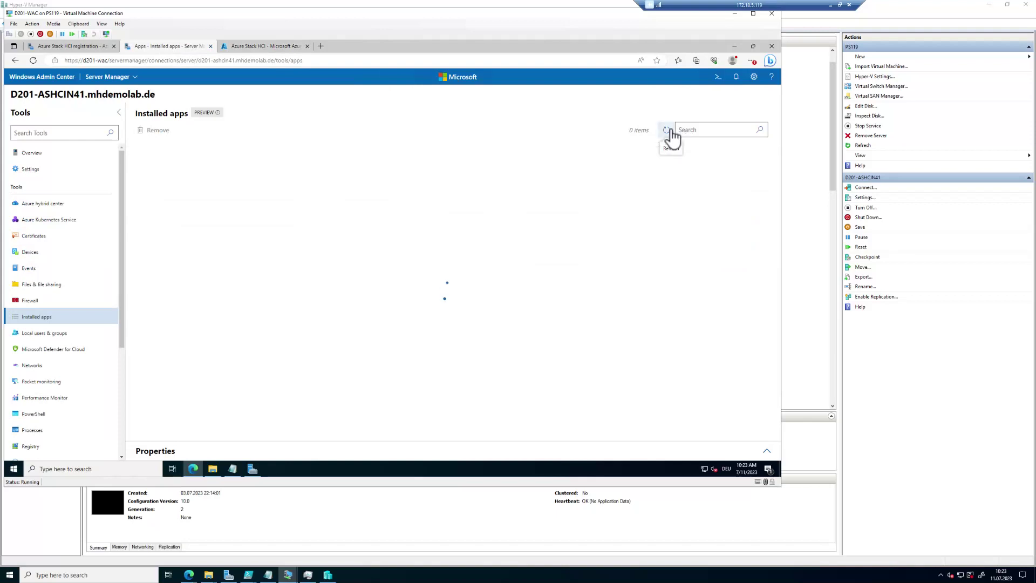
# Step: View the registration progress of d201-ashcicl40 again and refresh the Azure Stack HCI cluster list in the Azure portal
pyautogui.click(75, 47)
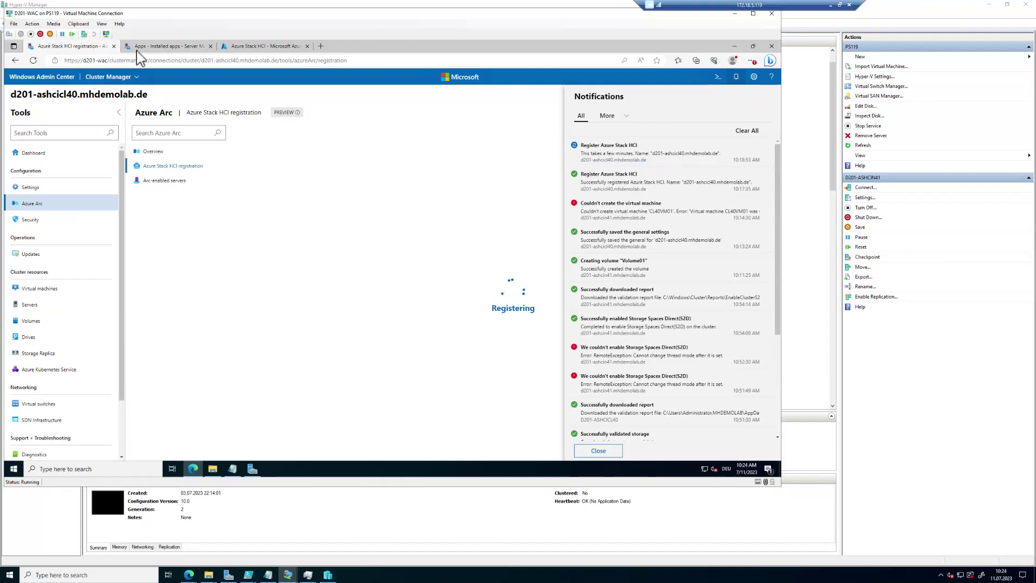
pyautogui.click(267, 46)
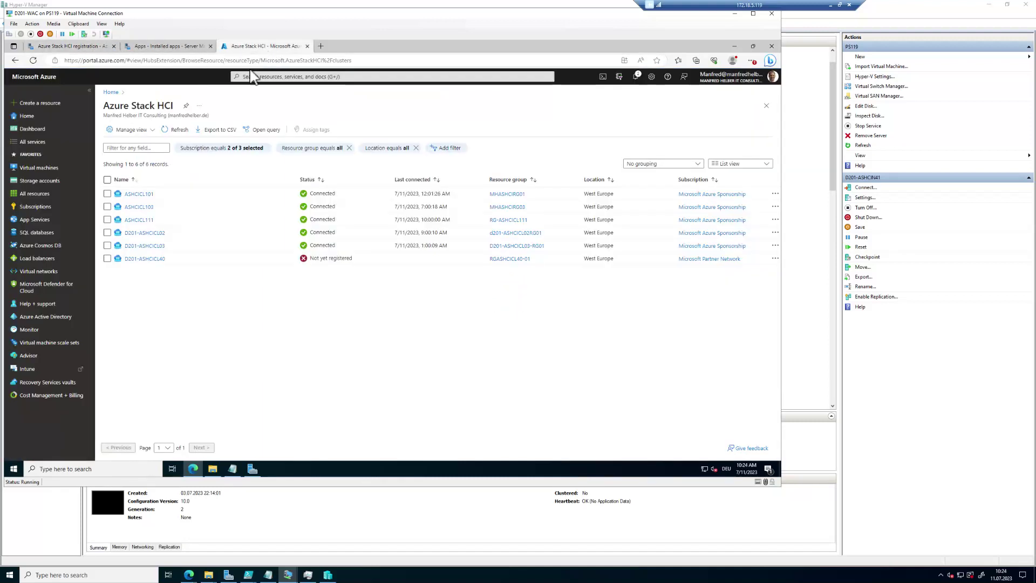
pyautogui.click(180, 132)
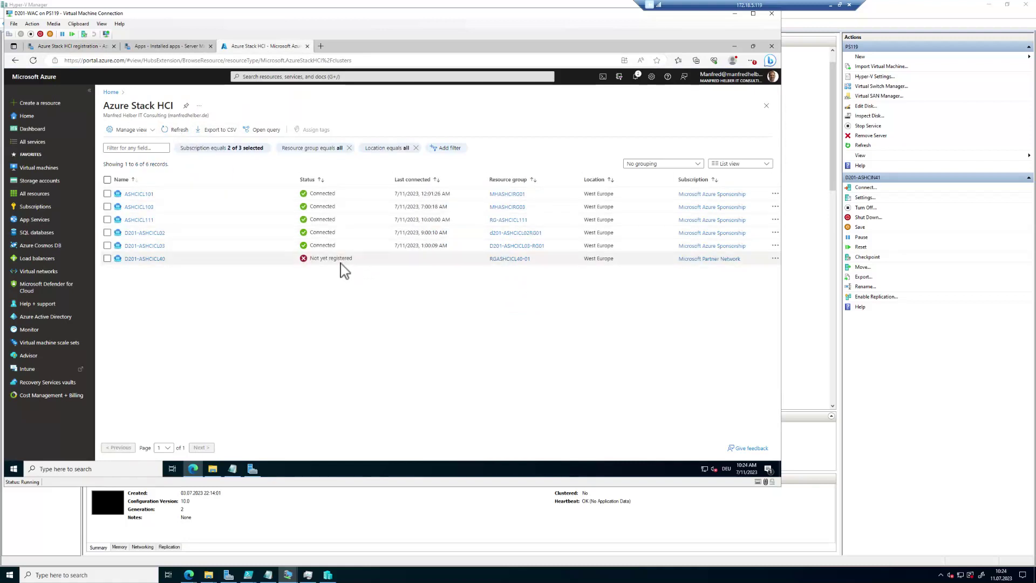
# Step: Open D201-ASHCICL40 in the Azure portal and examine its OS details, Azure connection and activity log
pyautogui.click(148, 261)
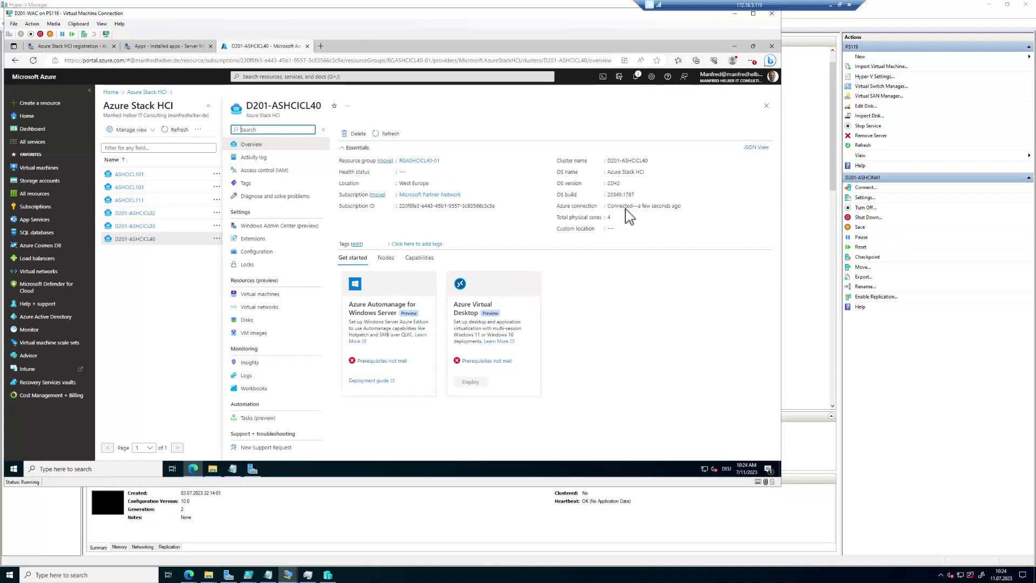
pyautogui.click(637, 162)
pyautogui.moveTo(636, 161)
pyautogui.mouseDown()
pyautogui.moveTo(612, 173)
pyautogui.moveTo(644, 172)
pyautogui.mouseUp()
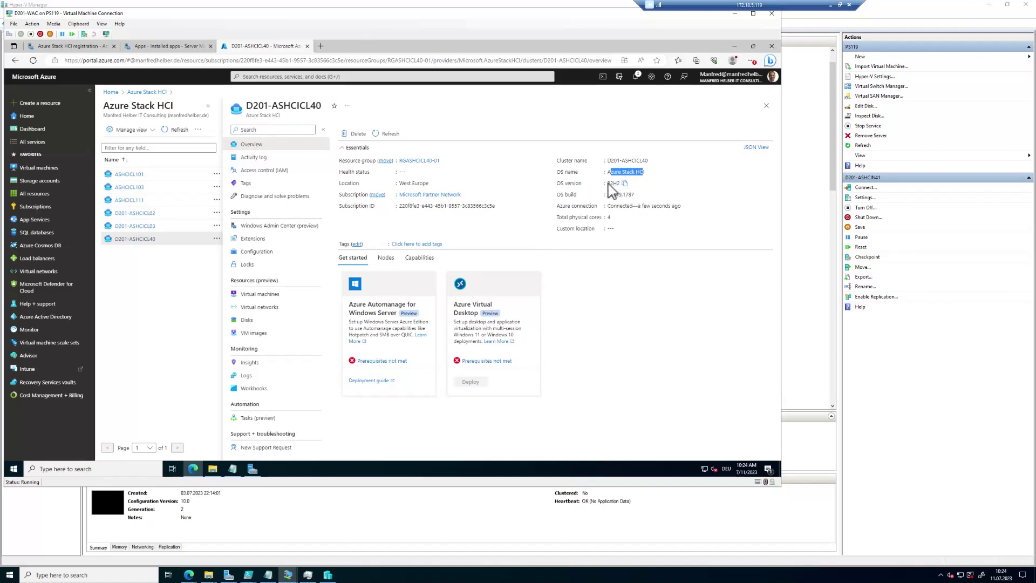
pyautogui.moveTo(612, 189); pyautogui.dragTo(633, 199)
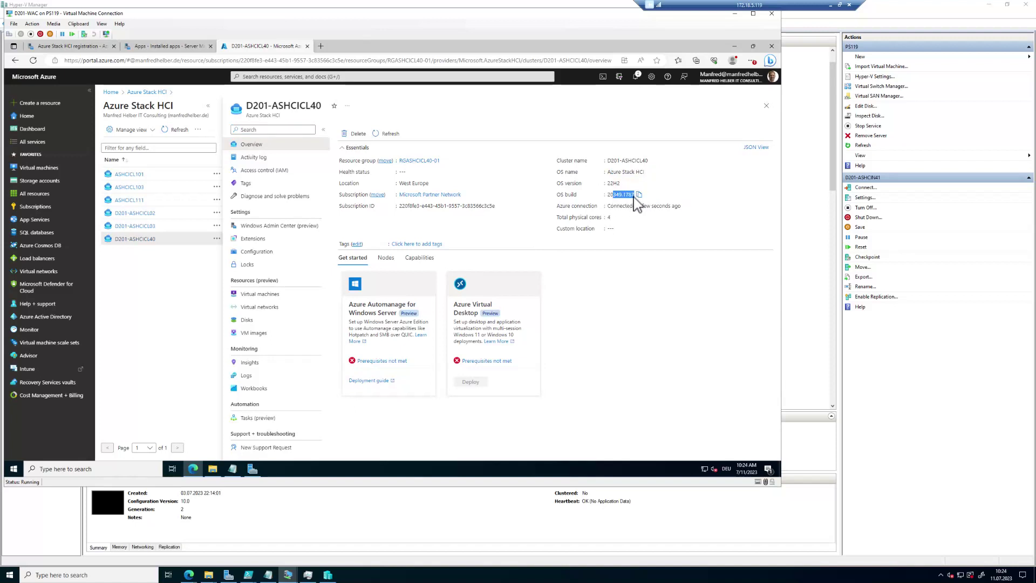
pyautogui.click(249, 159)
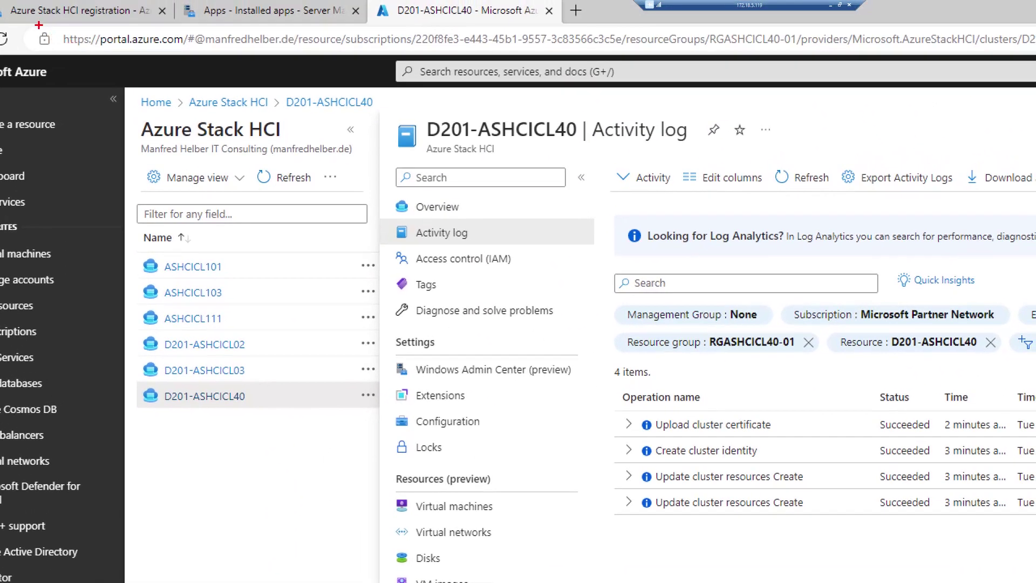
pyautogui.moveTo(96, 44); pyautogui.dragTo(277, 48)
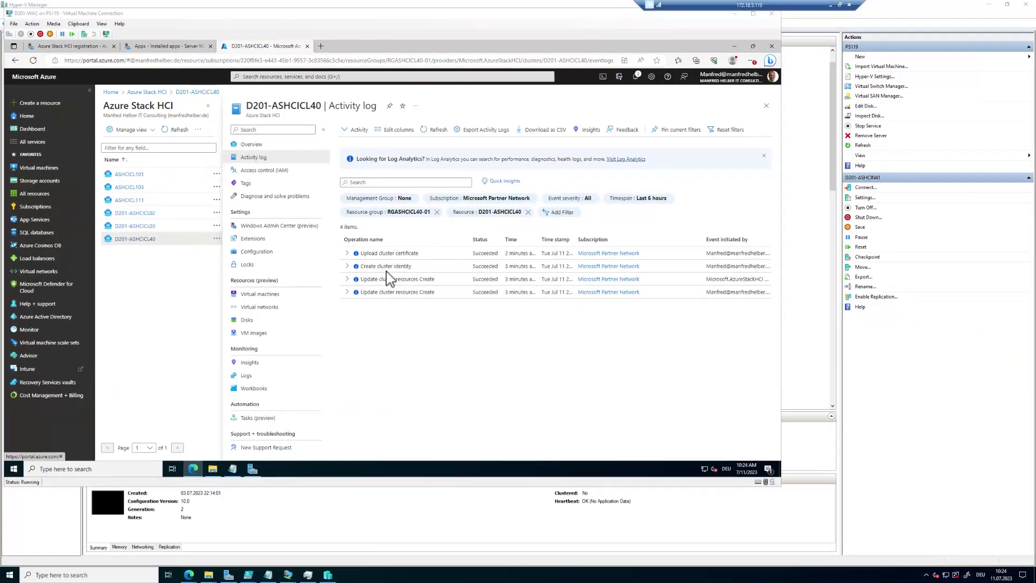
# Step: Open the overview of cluster ASHCICL103 and examine its nodes and capabilities for comparison
pyautogui.click(137, 188)
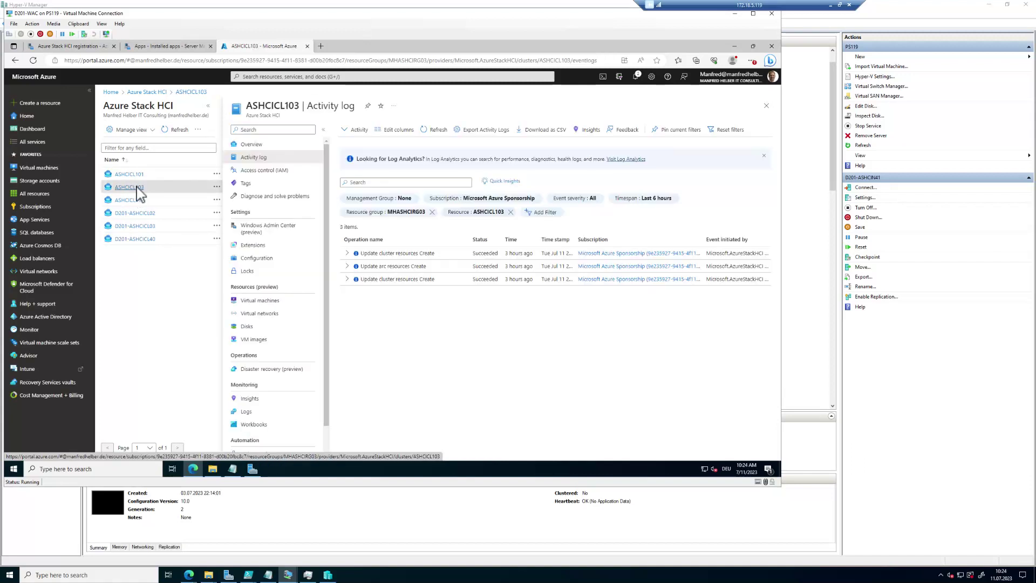
pyautogui.click(252, 144)
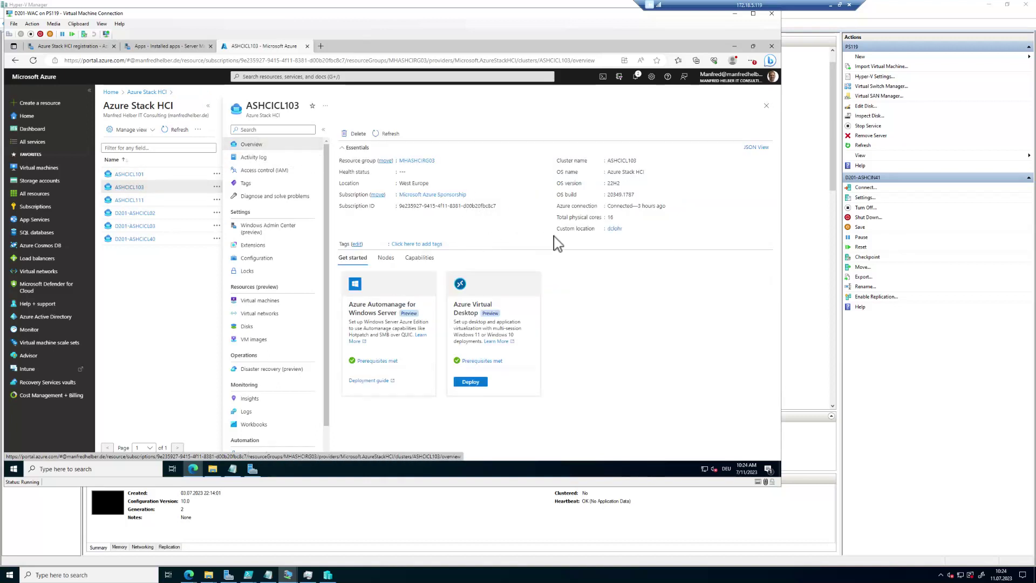
pyautogui.click(386, 258)
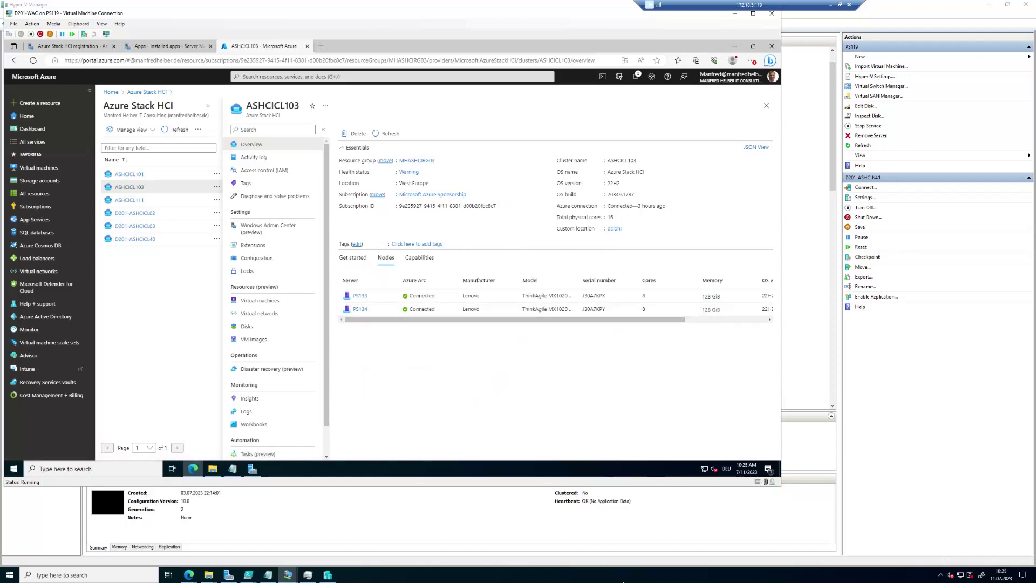
pyautogui.click(624, 580)
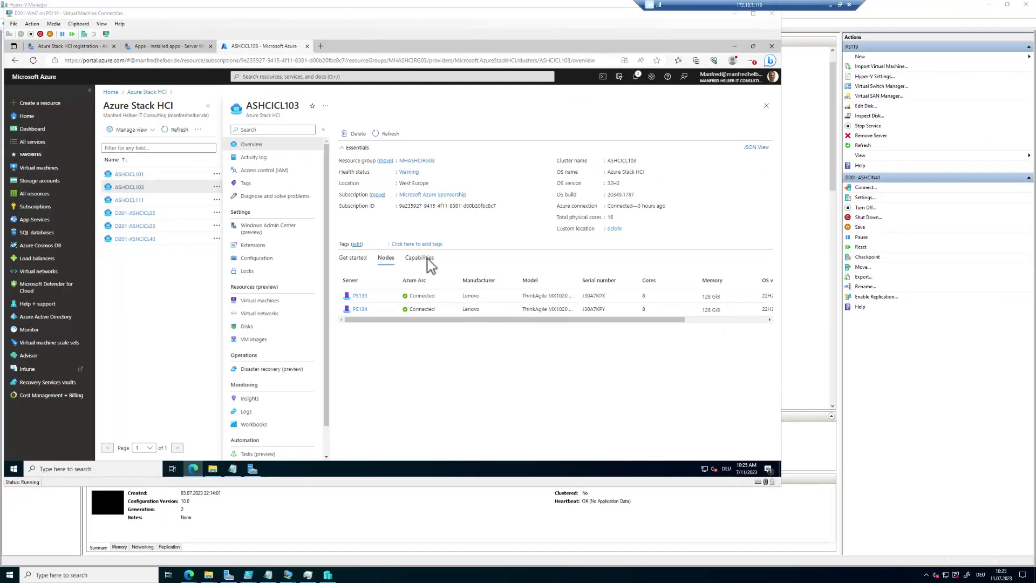
pyautogui.click(284, 271)
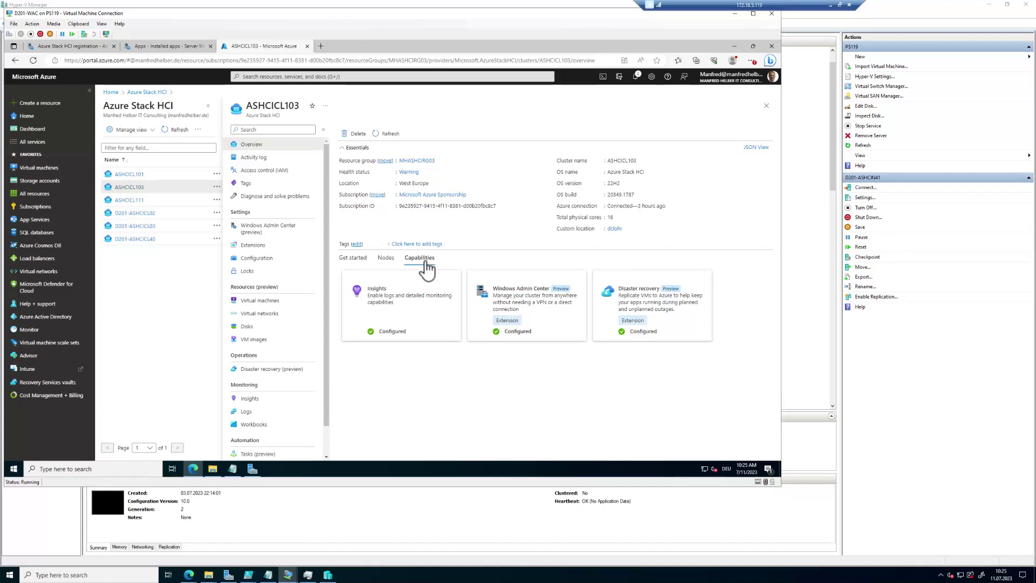
# Step: Examine the Insights monitoring data of ASHCICL103 for servers, virtual machines and storage, including the volume performance charts
pyautogui.click(250, 399)
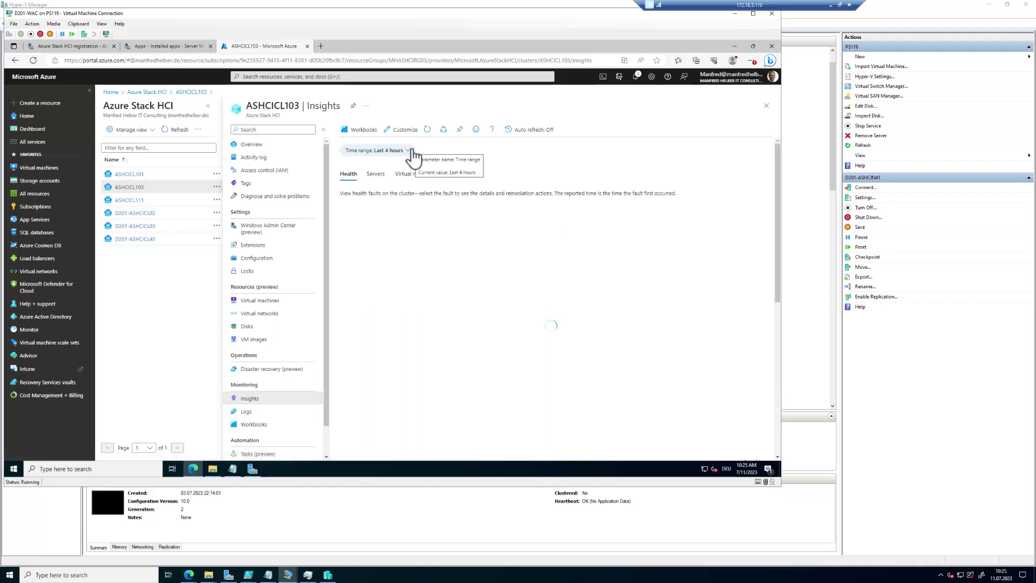
pyautogui.click(384, 175)
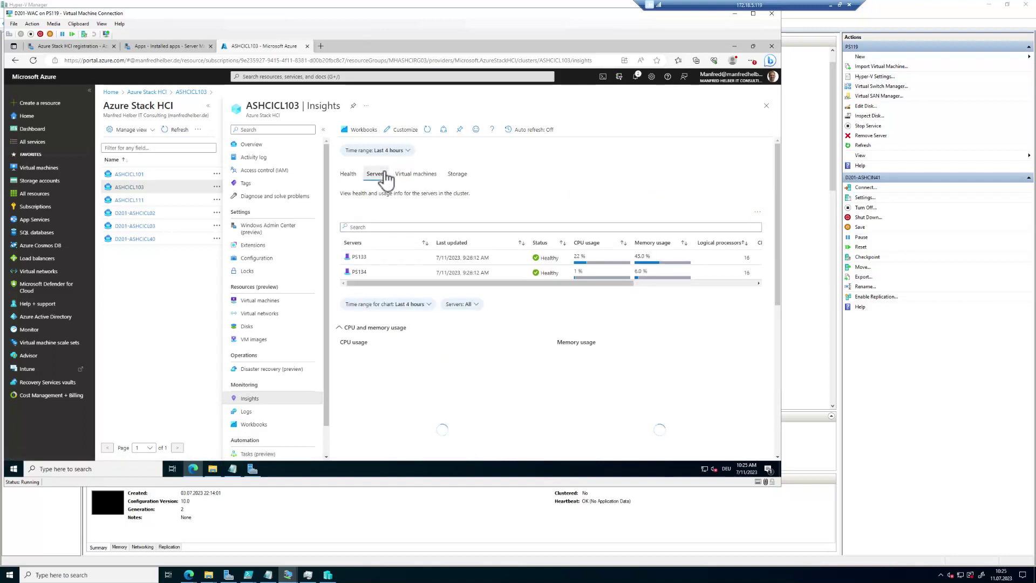
pyautogui.click(545, 272)
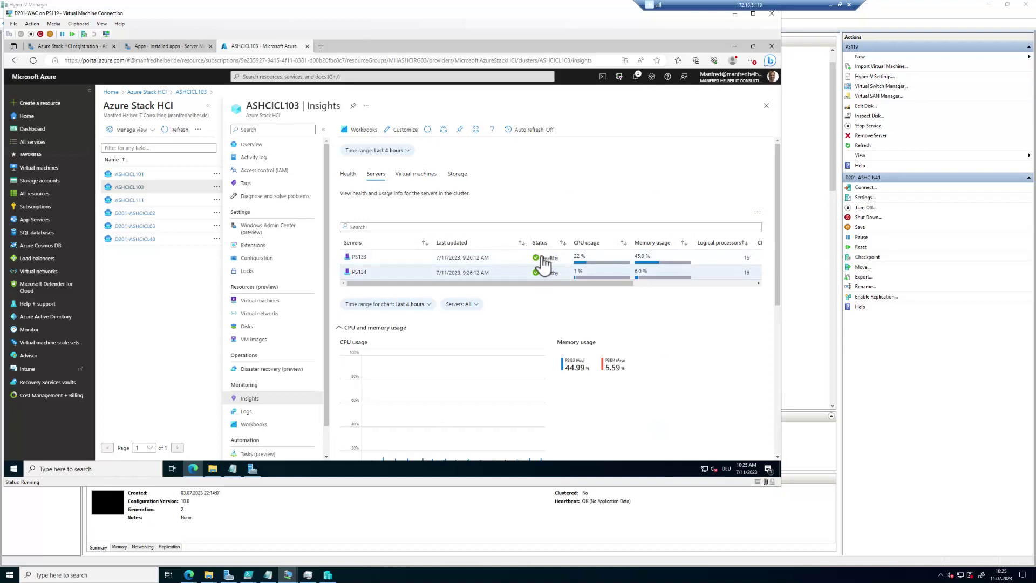
pyautogui.click(417, 177)
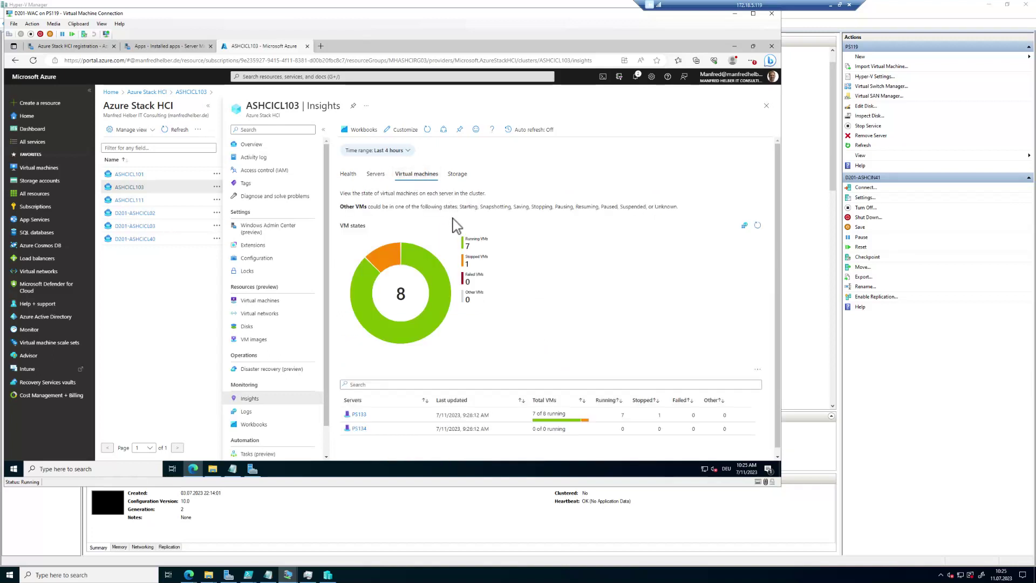
pyautogui.click(458, 176)
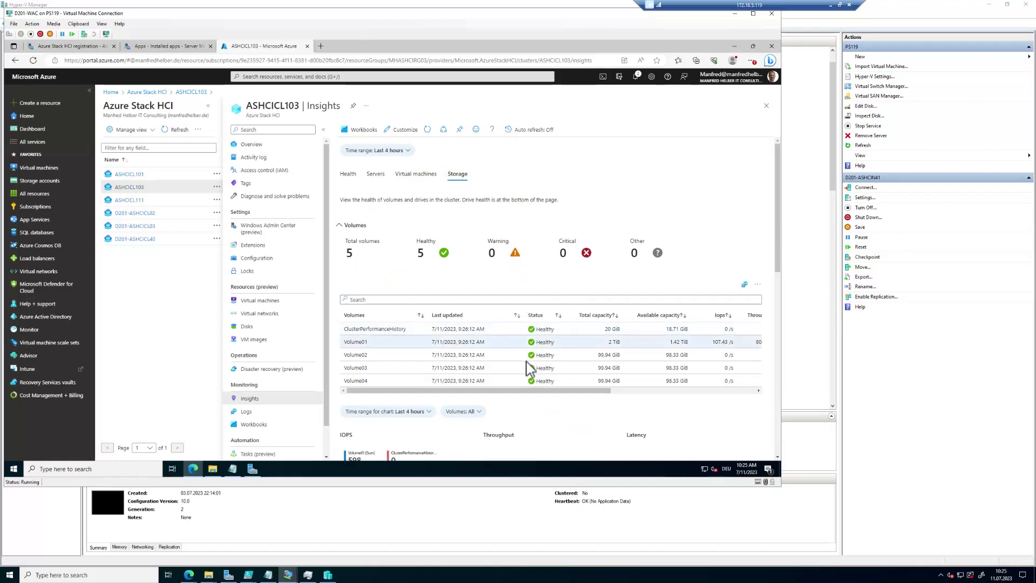
pyautogui.scroll(-3, 556, 366)
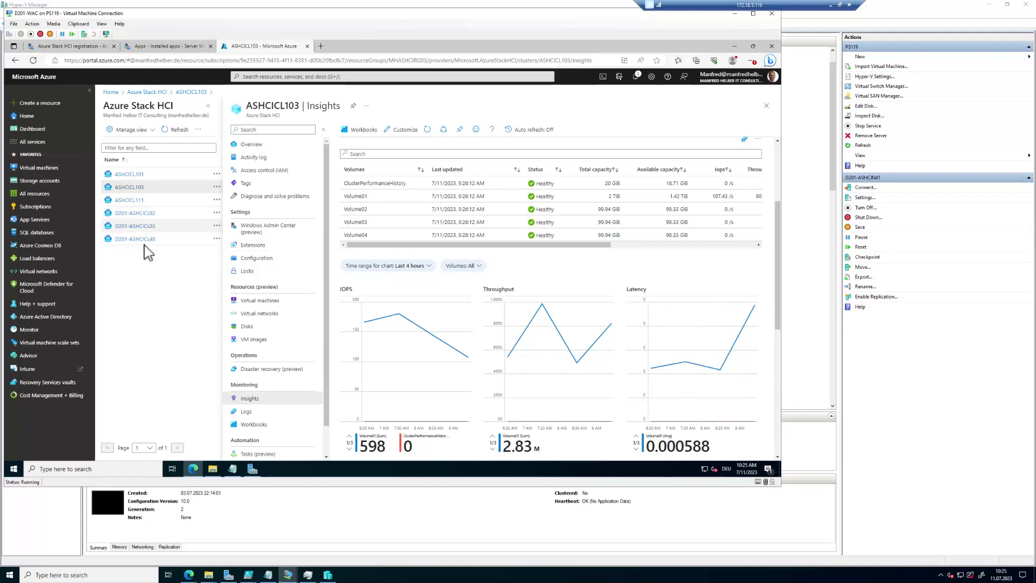
# Step: Close the ASHCICL103 page and refresh the Azure Stack HCI cluster list to check D201-ASHCICL40's status
pyautogui.click(766, 106)
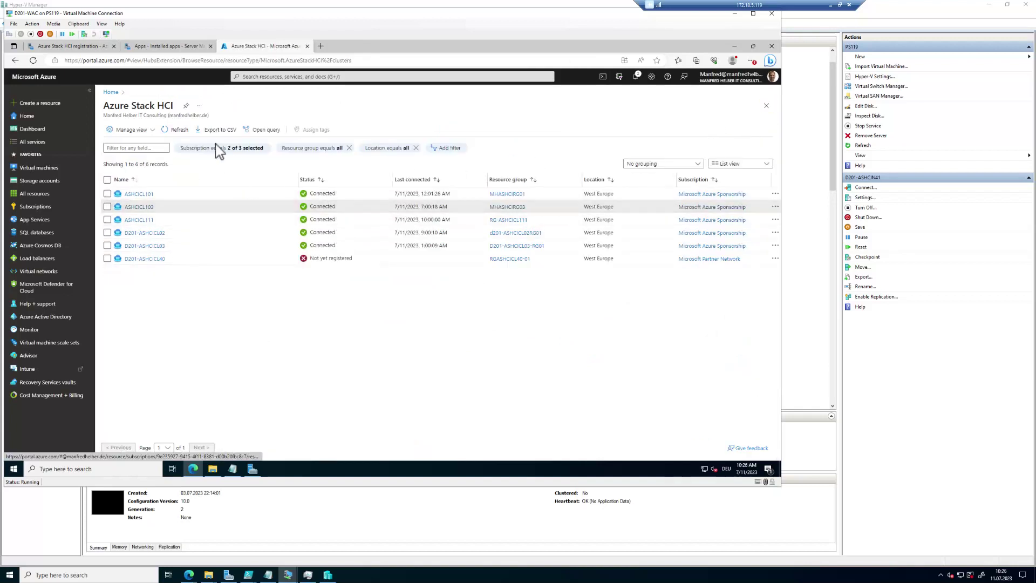
pyautogui.click(176, 131)
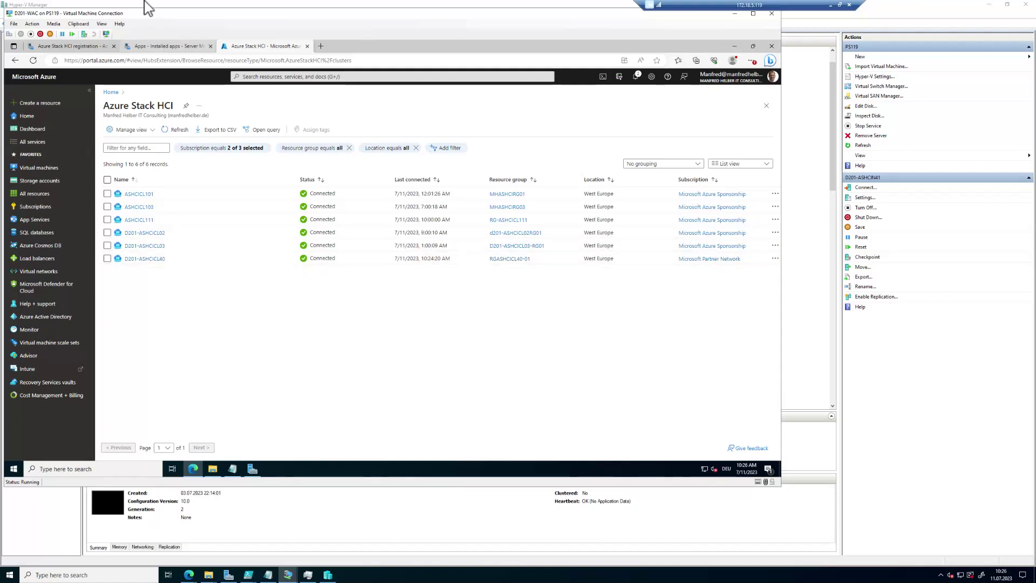
# Step: Refresh the installed apps list of node D201-ASHCIN41 and check the cluster's registration progress in Windows Admin Center
pyautogui.click(174, 47)
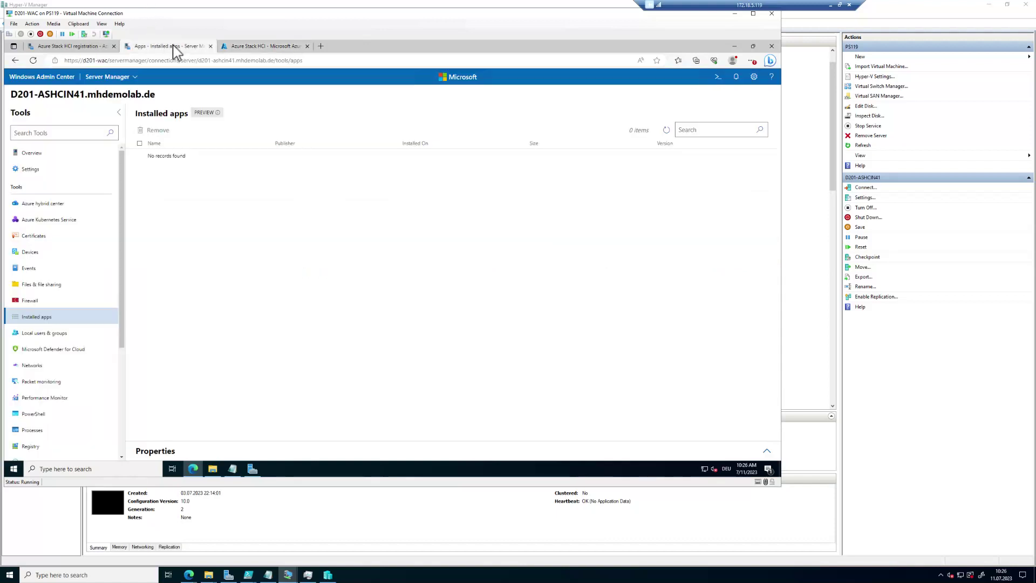
pyautogui.click(667, 131)
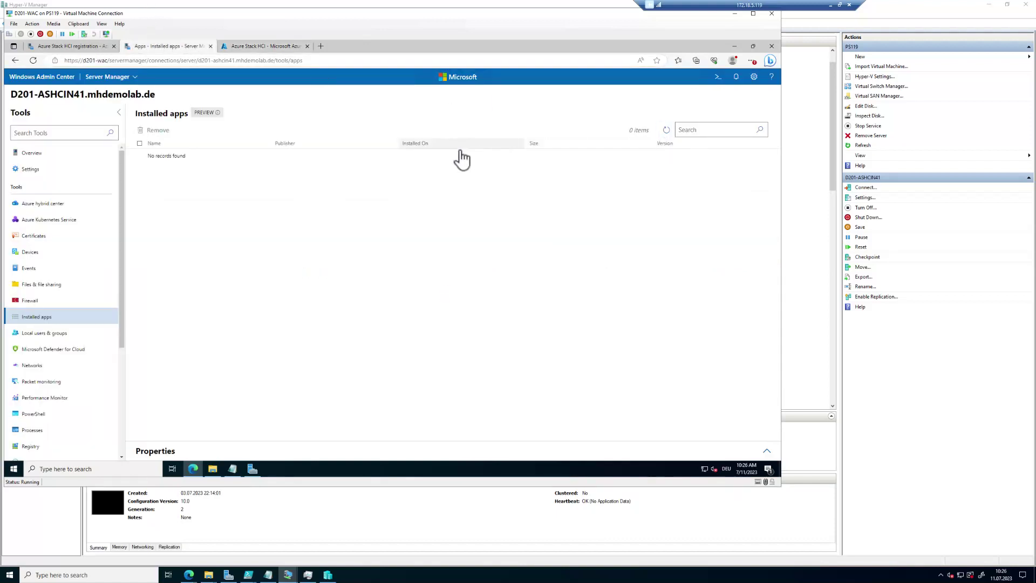
pyautogui.click(667, 131)
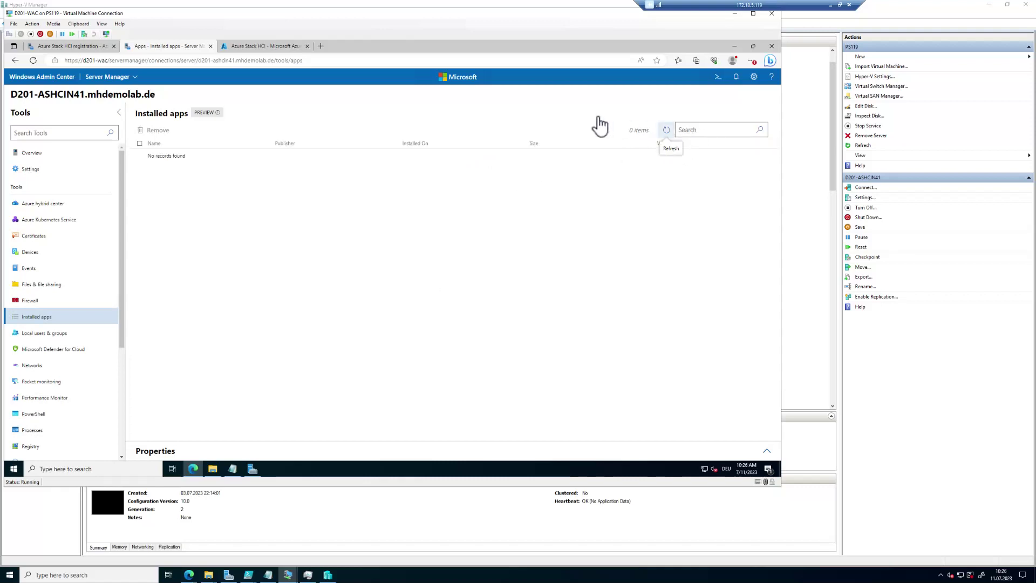
pyautogui.click(69, 46)
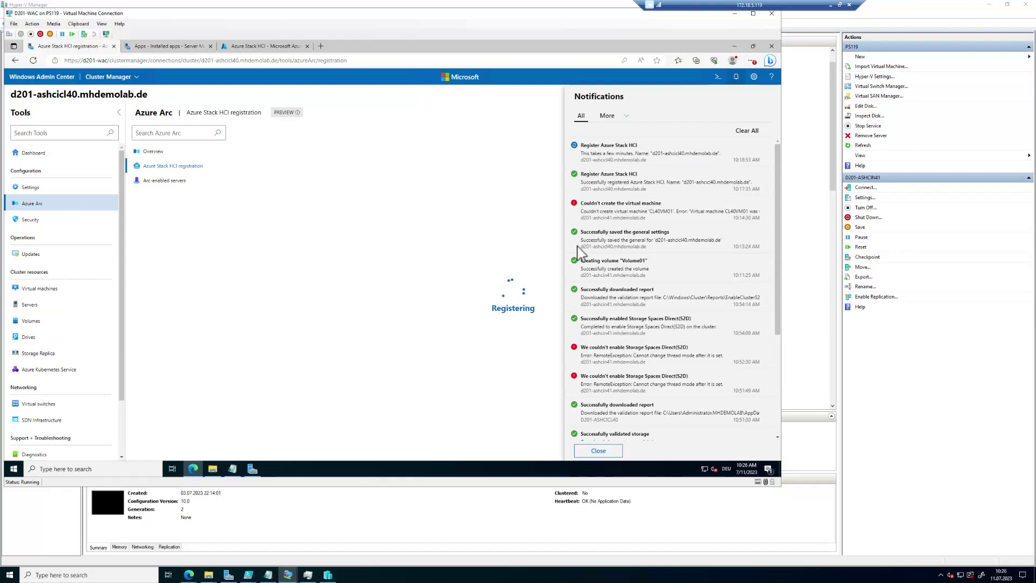
# Step: Open the configuration of D201-ASHCICL40 in the Azure portal and examine its billing, Azure Hybrid Benefit and subscription add-on details
pyautogui.click(271, 50)
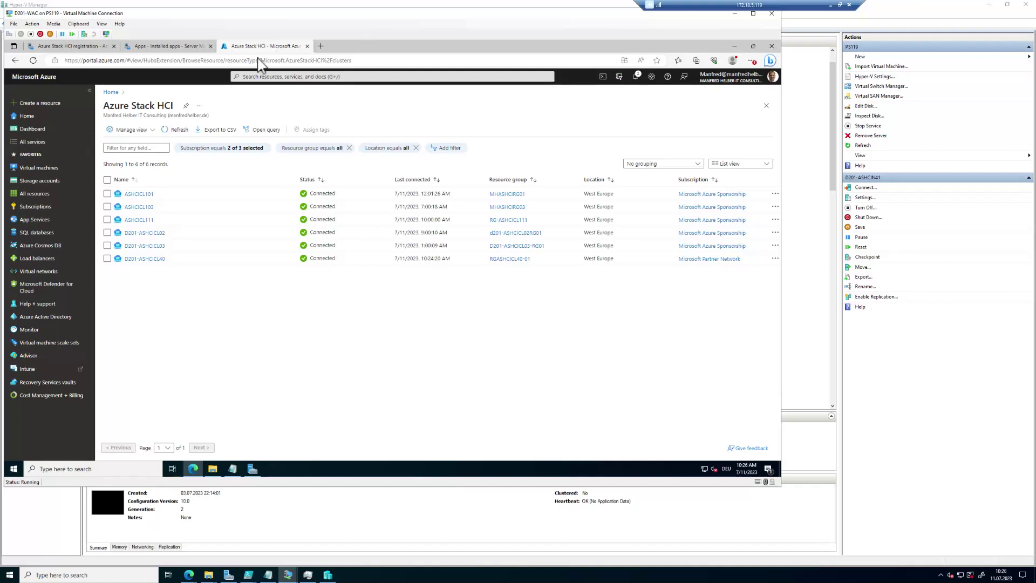
pyautogui.click(144, 259)
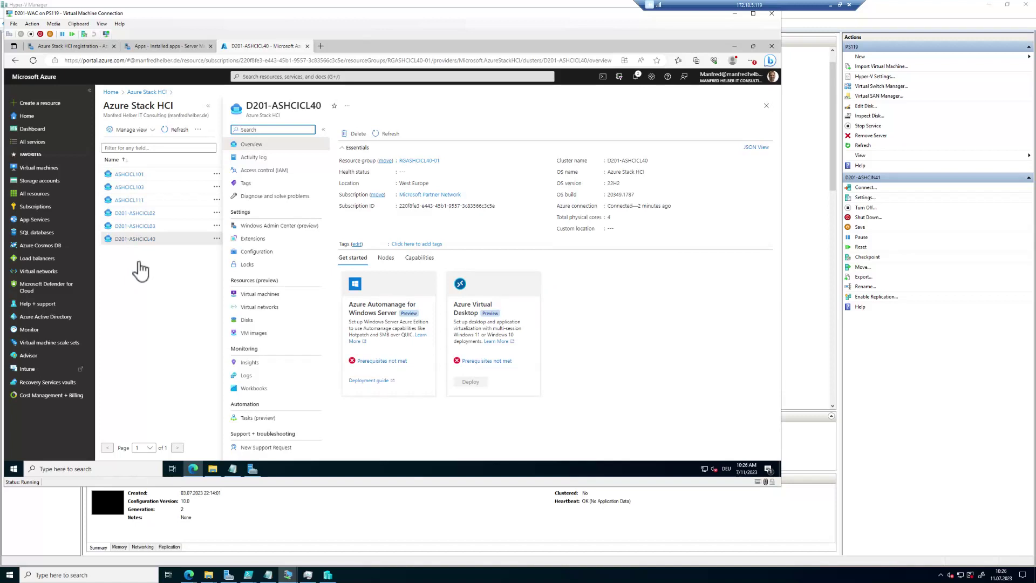
pyautogui.click(260, 254)
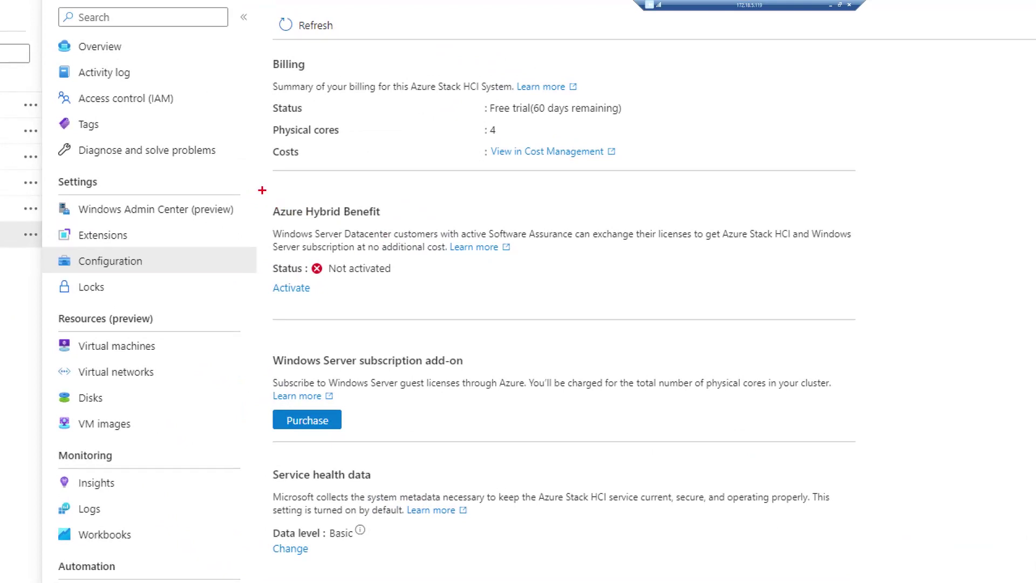
pyautogui.moveTo(262, 190)
pyautogui.mouseDown()
pyautogui.moveTo(534, 431)
pyautogui.moveTo(669, 448)
pyautogui.moveTo(896, 451)
pyautogui.moveTo(887, 450)
pyautogui.mouseUp()
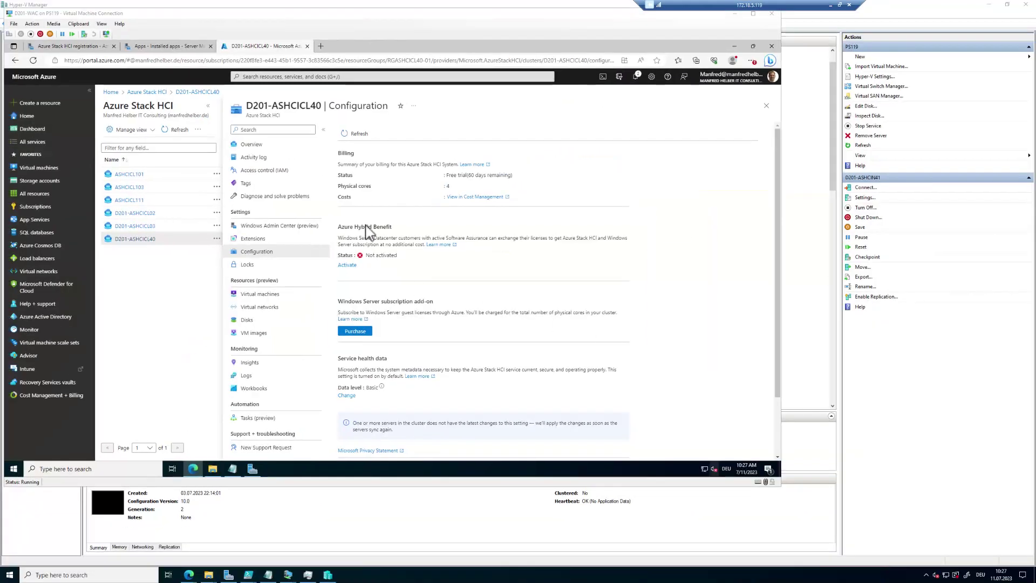
# Step: Try to activate Azure Hybrid Benefit for cluster D201-ASHCICL40
pyautogui.click(347, 264)
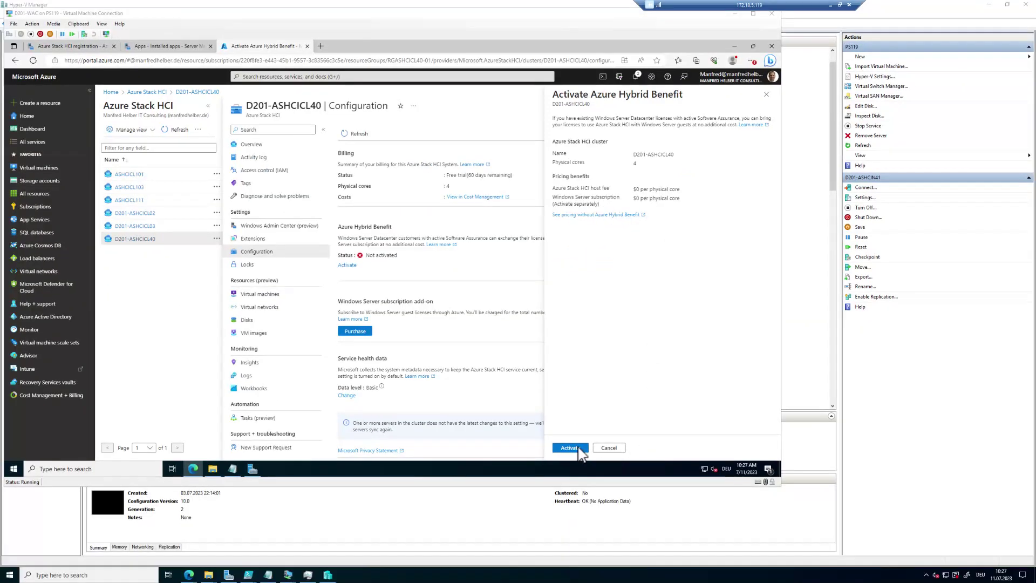
pyautogui.click(576, 449)
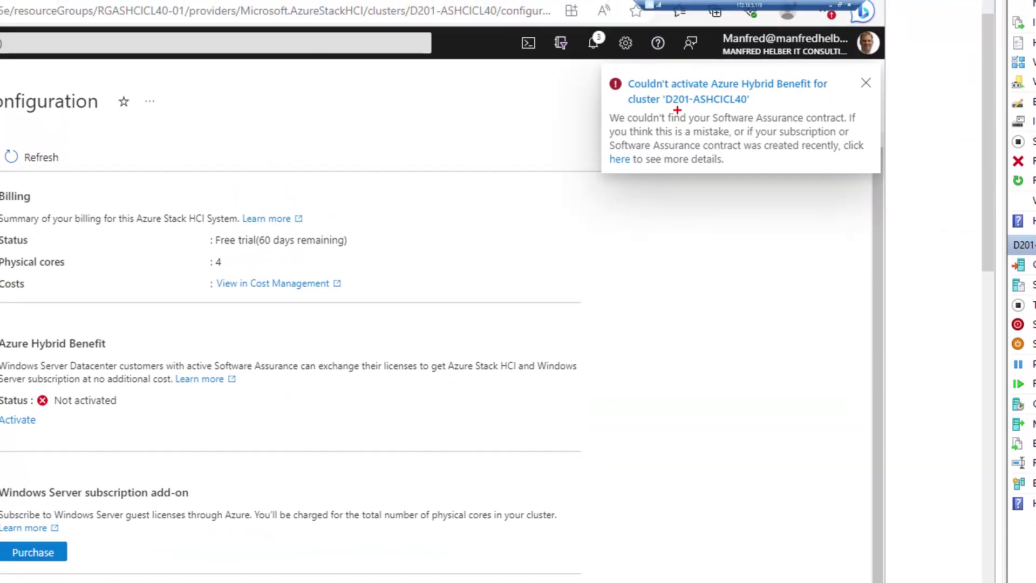
pyautogui.moveTo(604, 92)
pyautogui.mouseDown()
pyautogui.moveTo(822, 173)
pyautogui.moveTo(884, 172)
pyautogui.mouseUp()
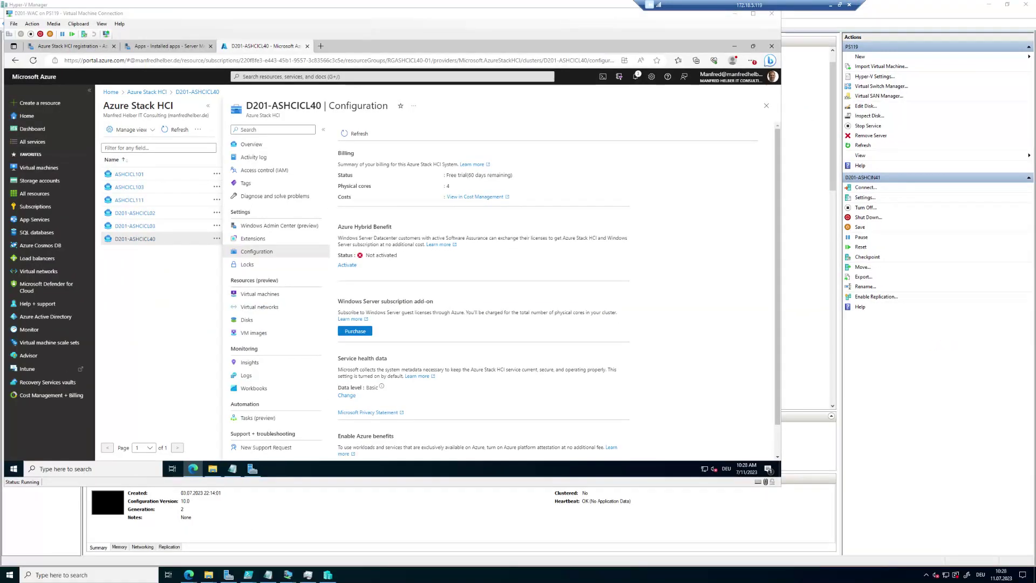
# Step: Compare ASHCICL103's configuration with D201-ASHCICL40's, examining the Azure Hybrid Benefit and Windows Server subscription add-on sections
pyautogui.click(132, 187)
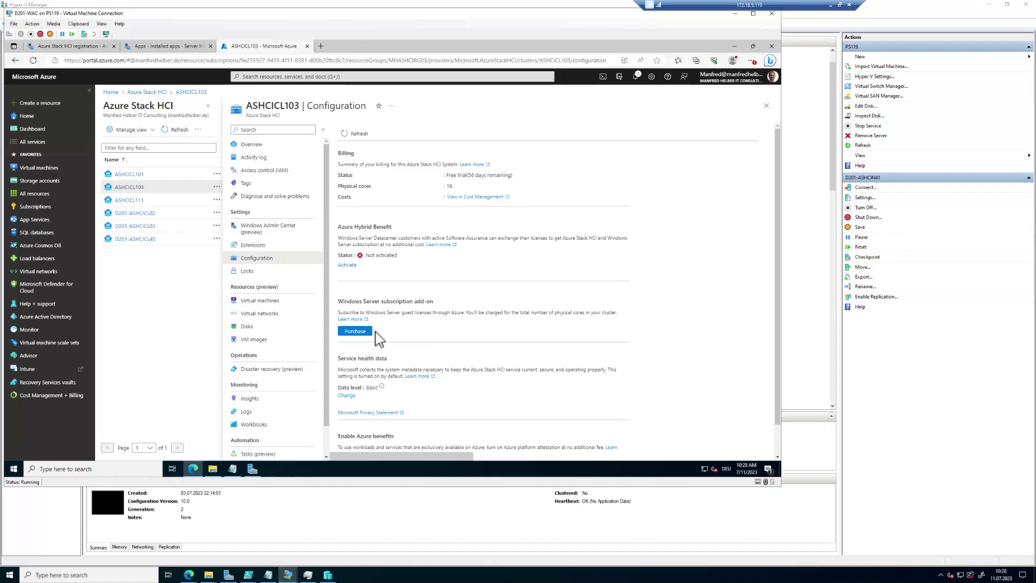
pyautogui.click(135, 238)
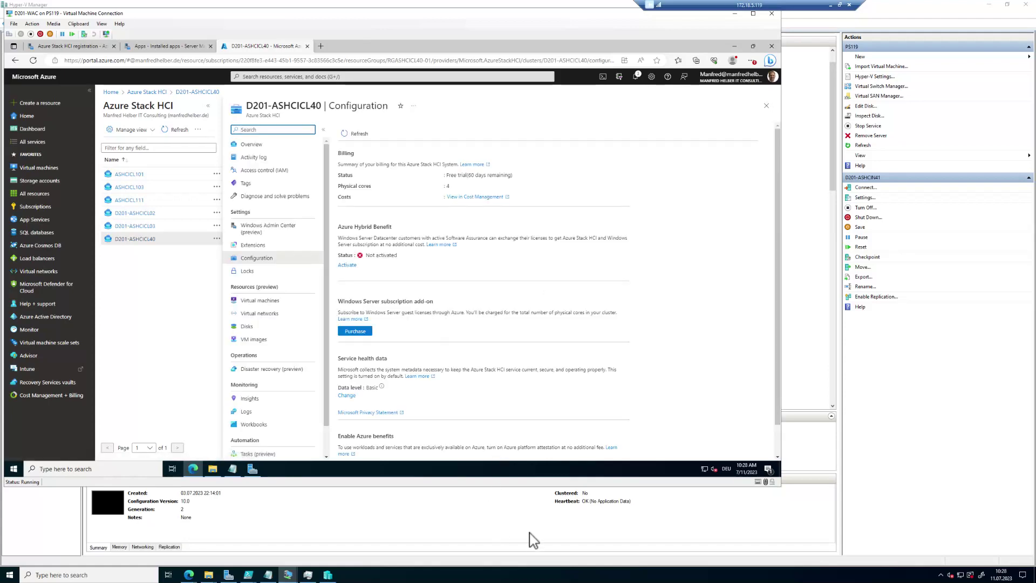
pyautogui.click(528, 581)
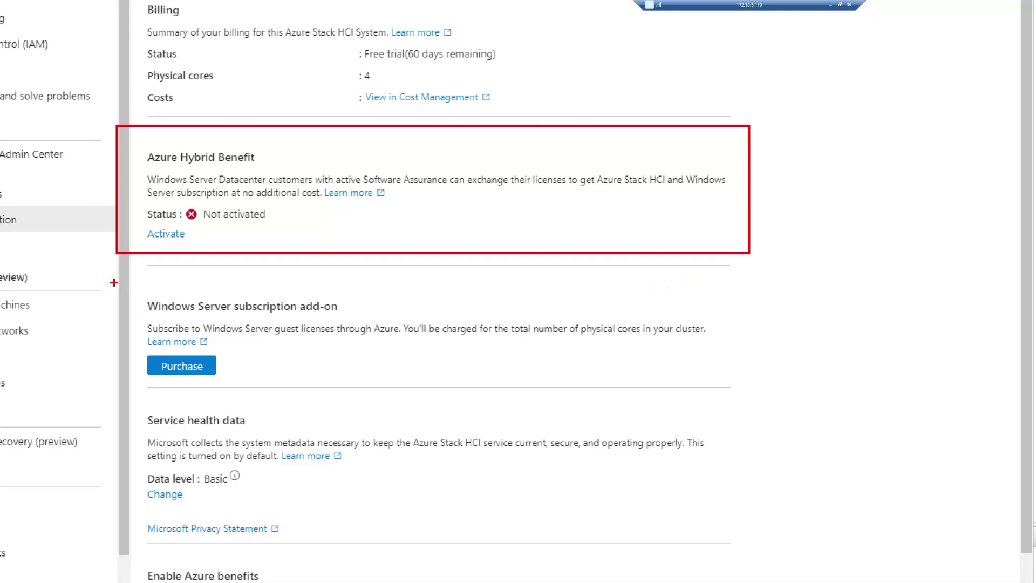
pyautogui.moveTo(114, 282)
pyautogui.mouseDown()
pyautogui.moveTo(209, 321)
pyautogui.moveTo(539, 384)
pyautogui.moveTo(764, 403)
pyautogui.moveTo(776, 390)
pyautogui.mouseUp()
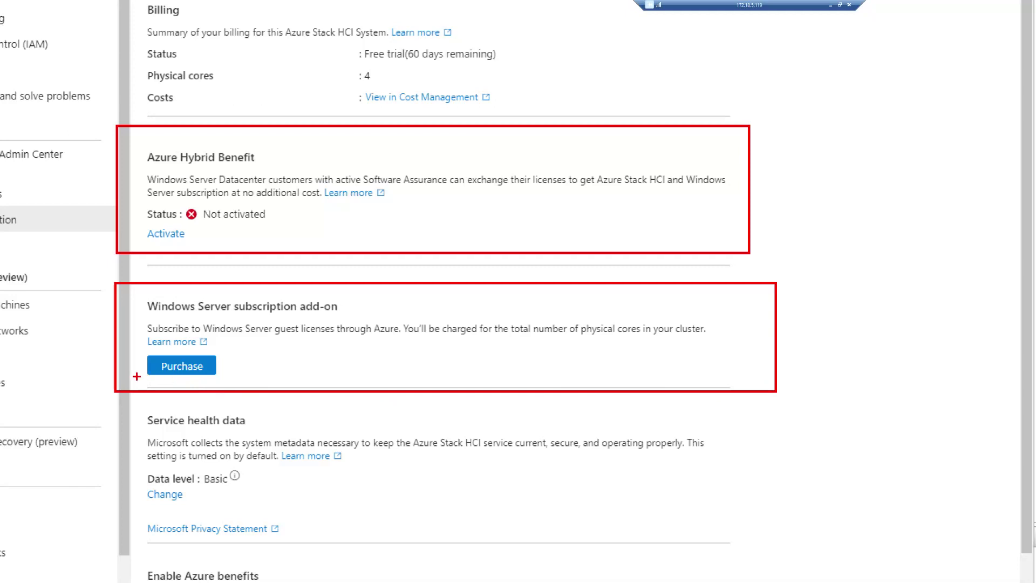
pyautogui.moveTo(139, 379); pyautogui.dragTo(79, 418)
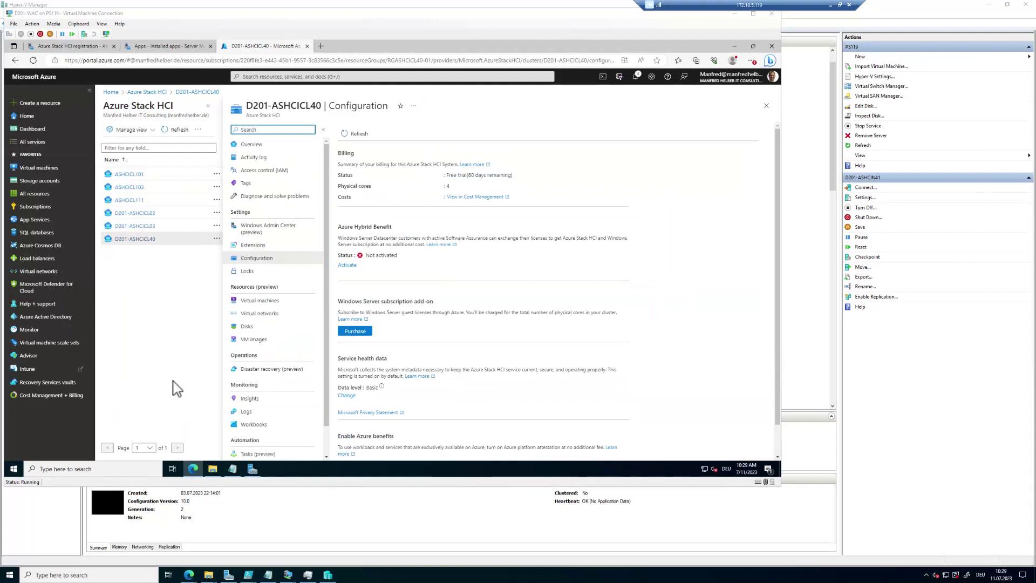
pyautogui.click(176, 388)
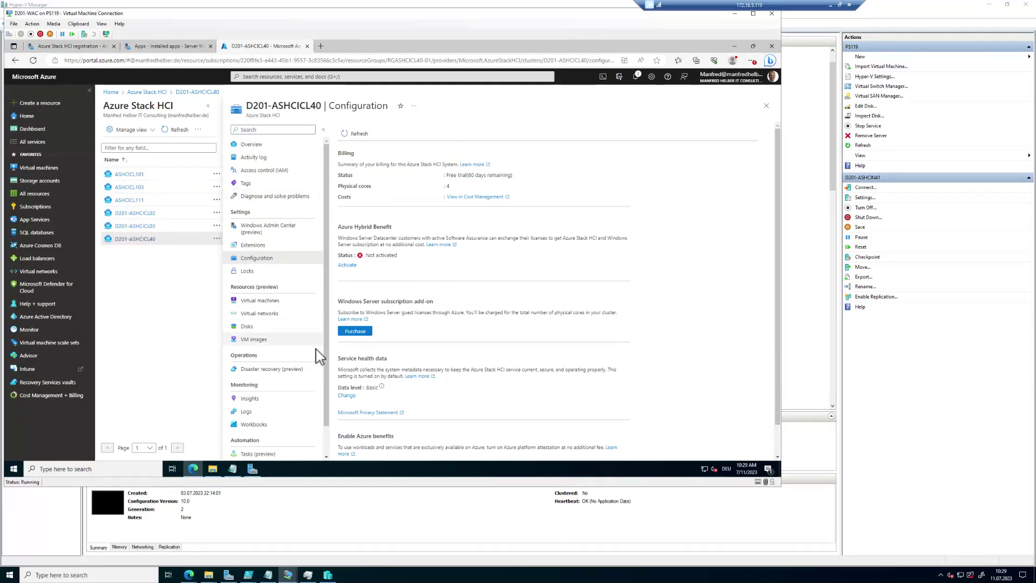
# Step: Close the cluster page, check the registration in Windows Admin Center and reload the installed apps list of node D201-ASHCIN41
pyautogui.click(766, 106)
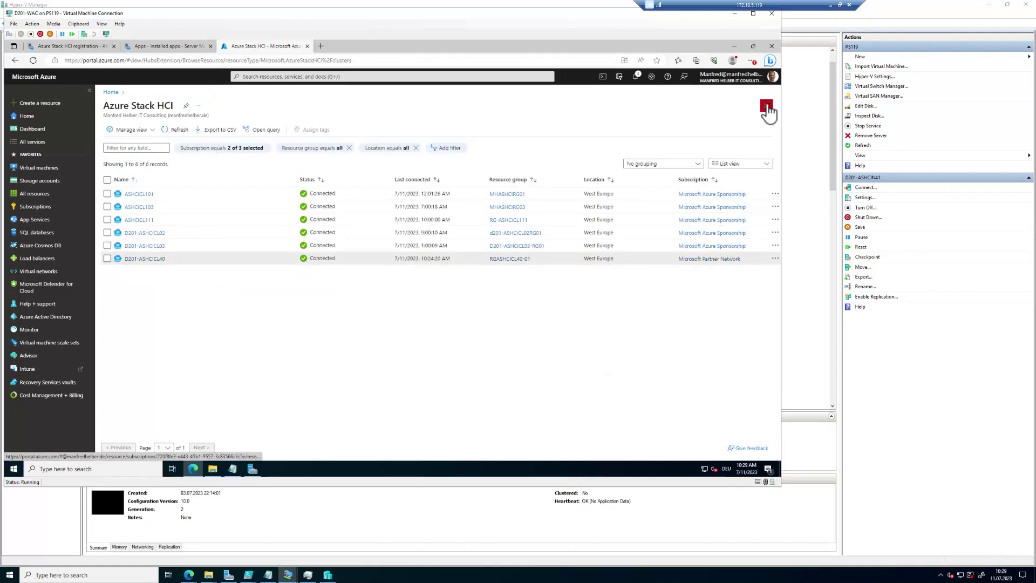
pyautogui.click(73, 46)
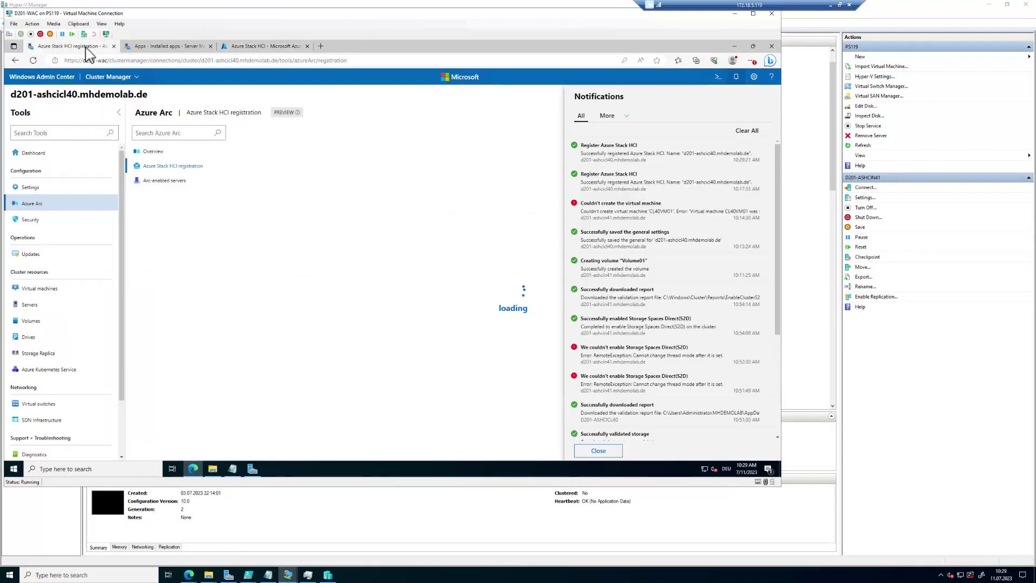
pyautogui.click(184, 47)
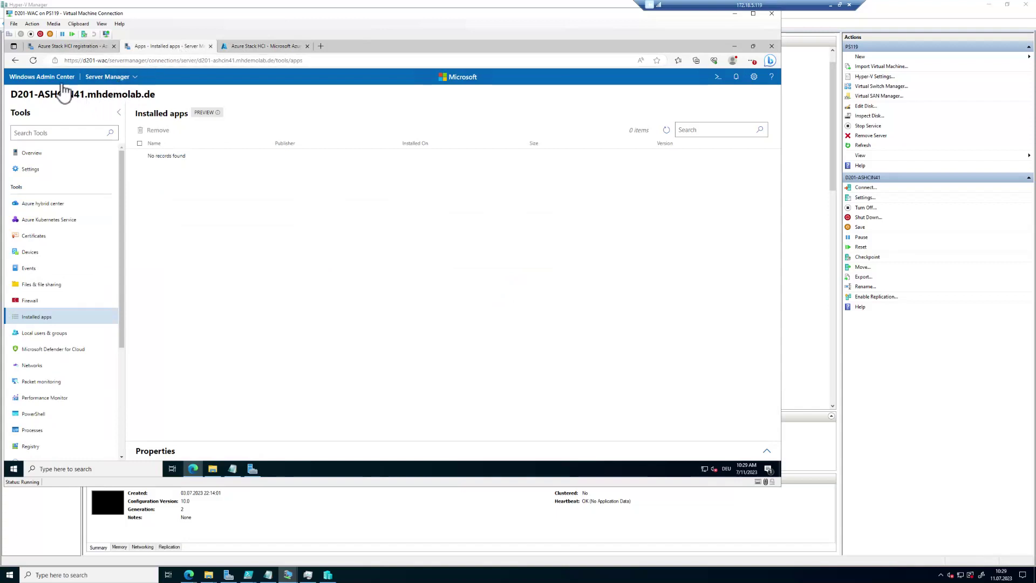
pyautogui.click(34, 61)
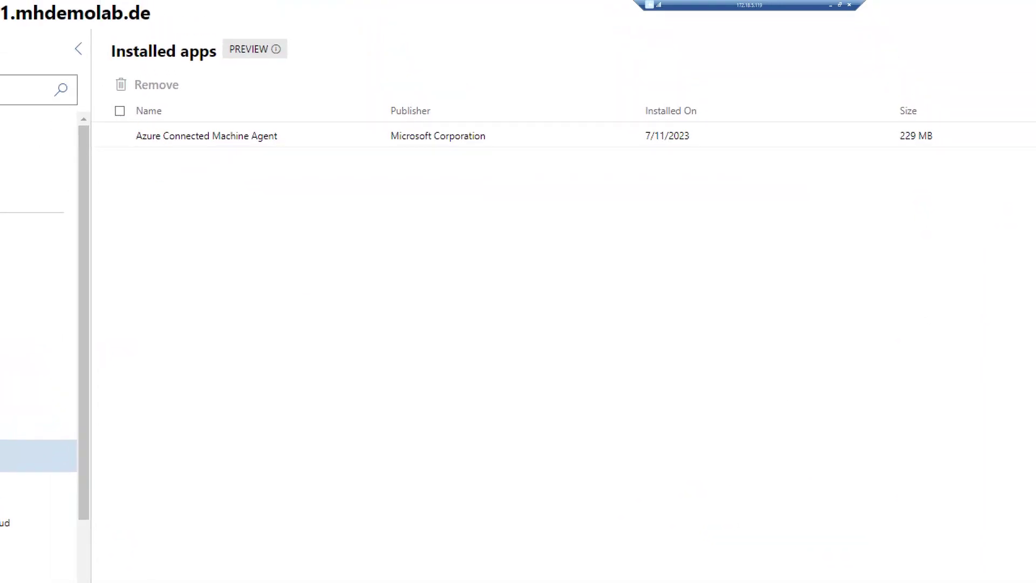
pyautogui.moveTo(121, 120)
pyautogui.mouseDown()
pyautogui.moveTo(318, 148)
pyautogui.moveTo(533, 154)
pyautogui.mouseUp()
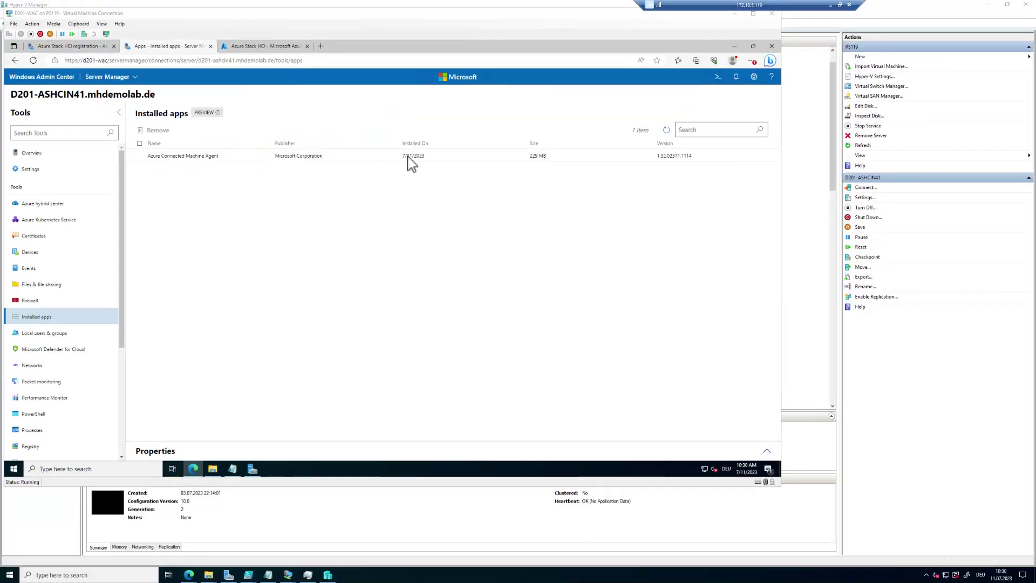
# Step: Close the notifications and examine the cluster's Azure Stack HCI registration, server connection and Arc-enabled servers status
pyautogui.click(67, 48)
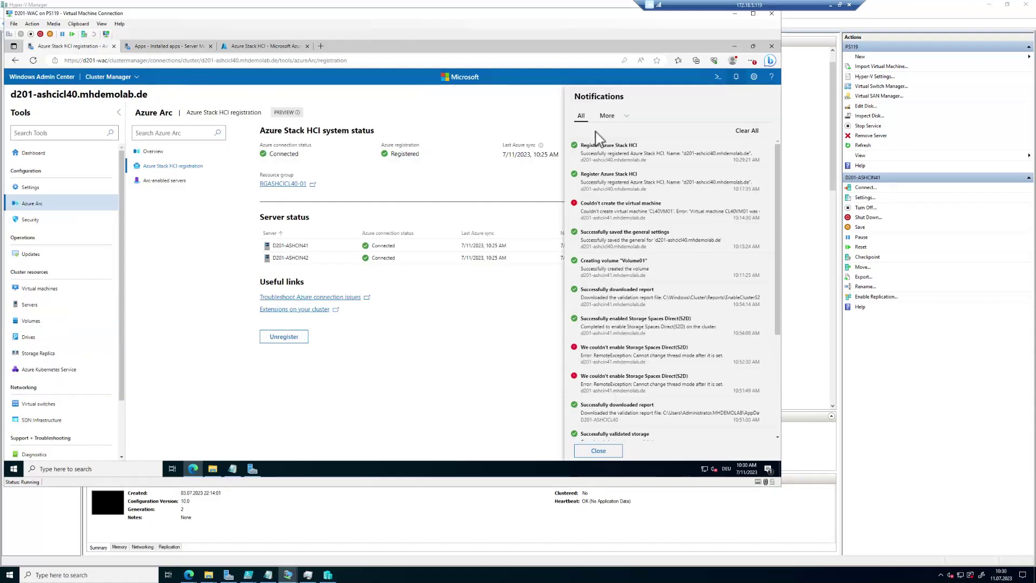
pyautogui.click(598, 451)
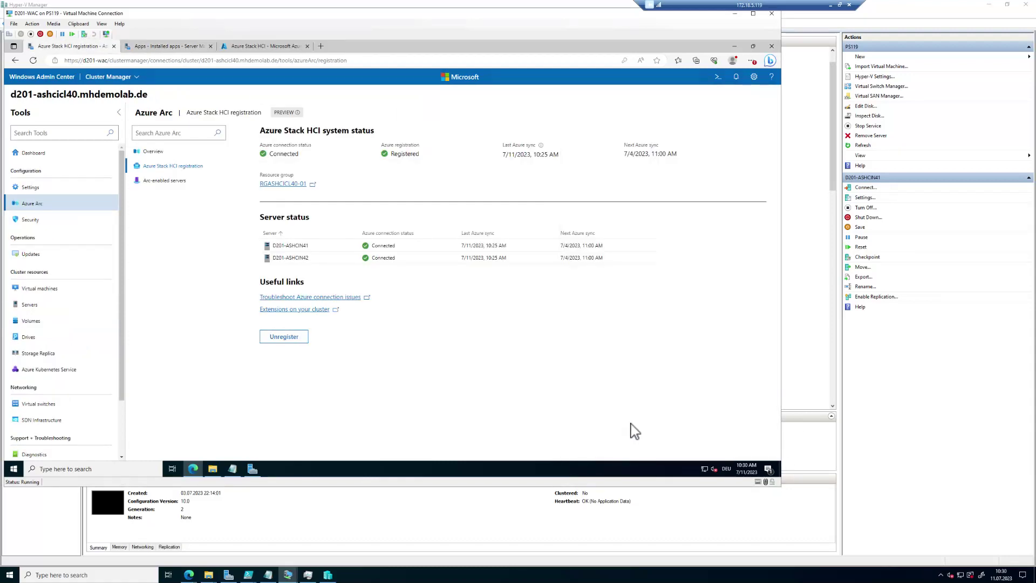
pyautogui.click(706, 581)
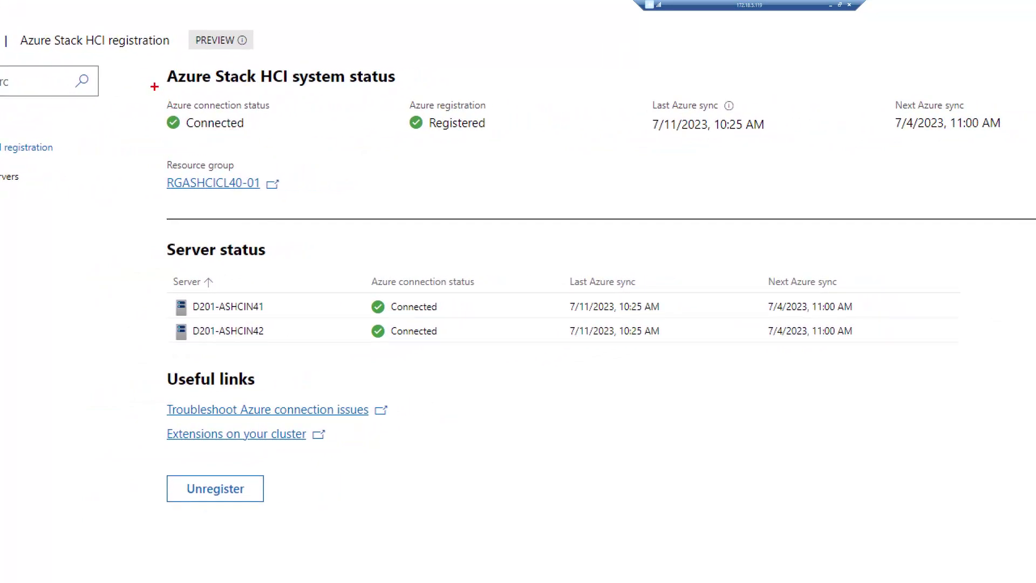
pyautogui.moveTo(154, 86); pyautogui.dragTo(290, 135)
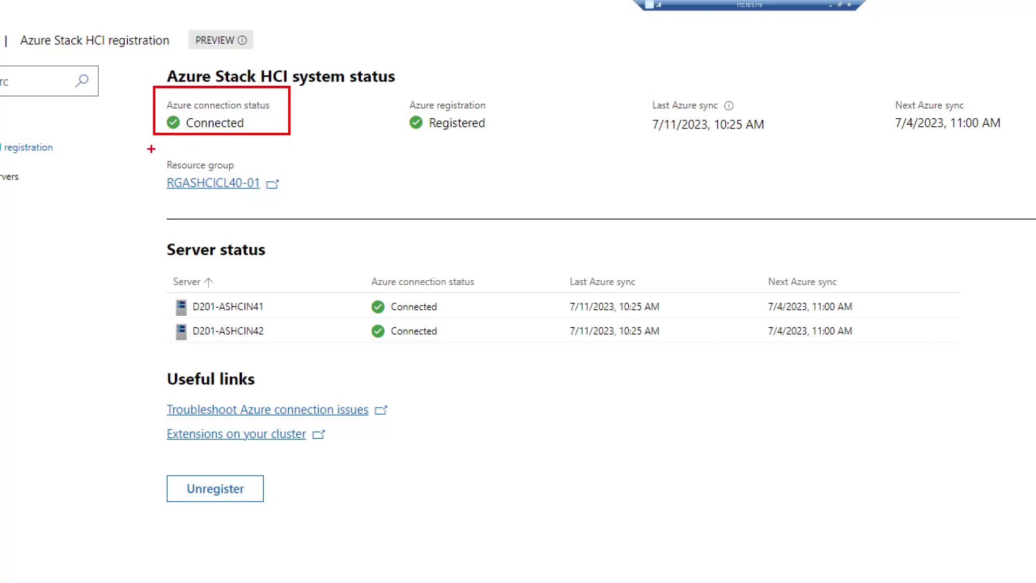
pyautogui.moveTo(151, 149); pyautogui.dragTo(308, 198)
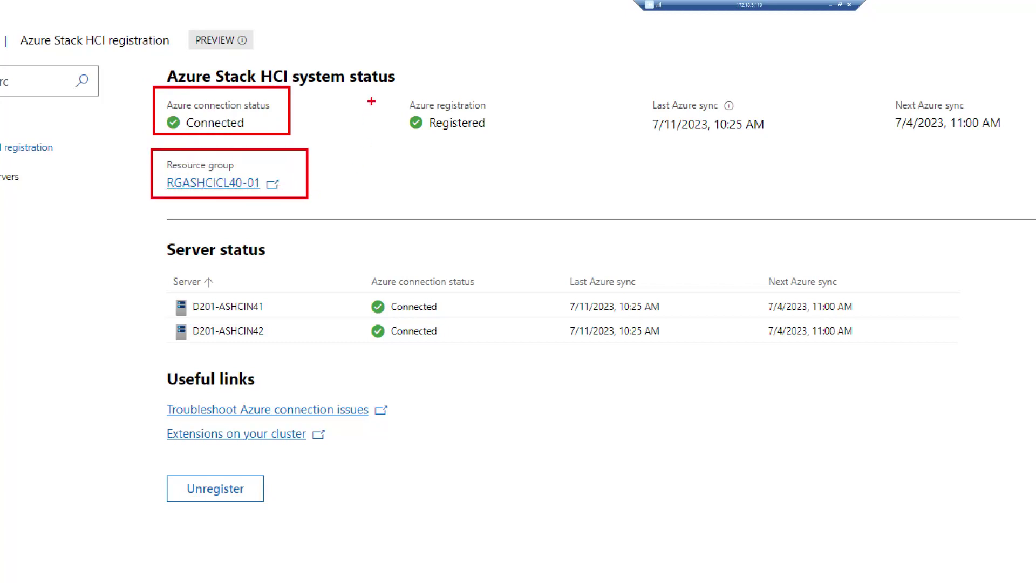
pyautogui.moveTo(386, 88)
pyautogui.mouseDown()
pyautogui.moveTo(511, 153)
pyautogui.moveTo(538, 147)
pyautogui.mouseUp()
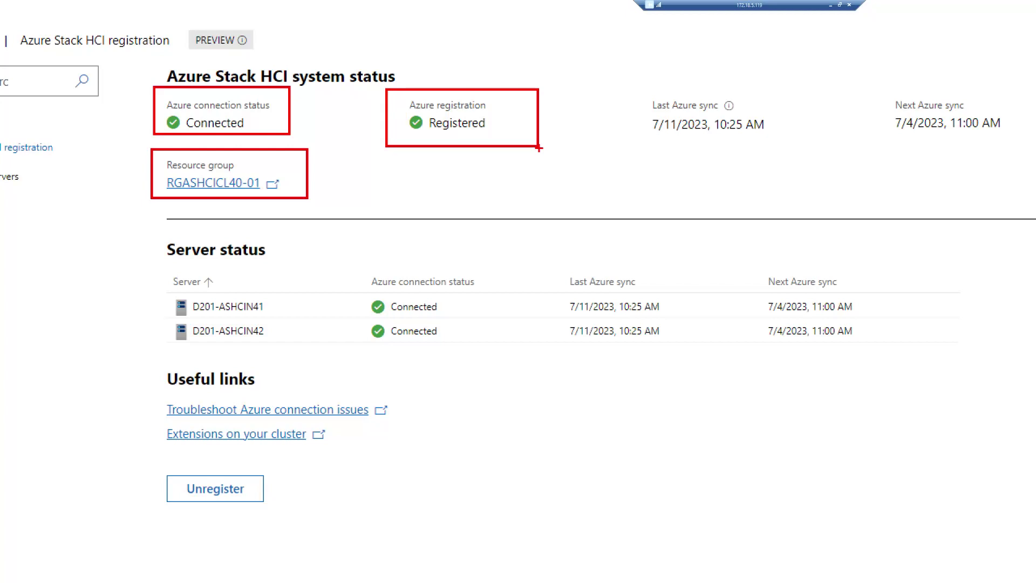
pyautogui.moveTo(627, 84)
pyautogui.mouseDown()
pyautogui.moveTo(683, 120)
pyautogui.moveTo(790, 144)
pyautogui.mouseUp()
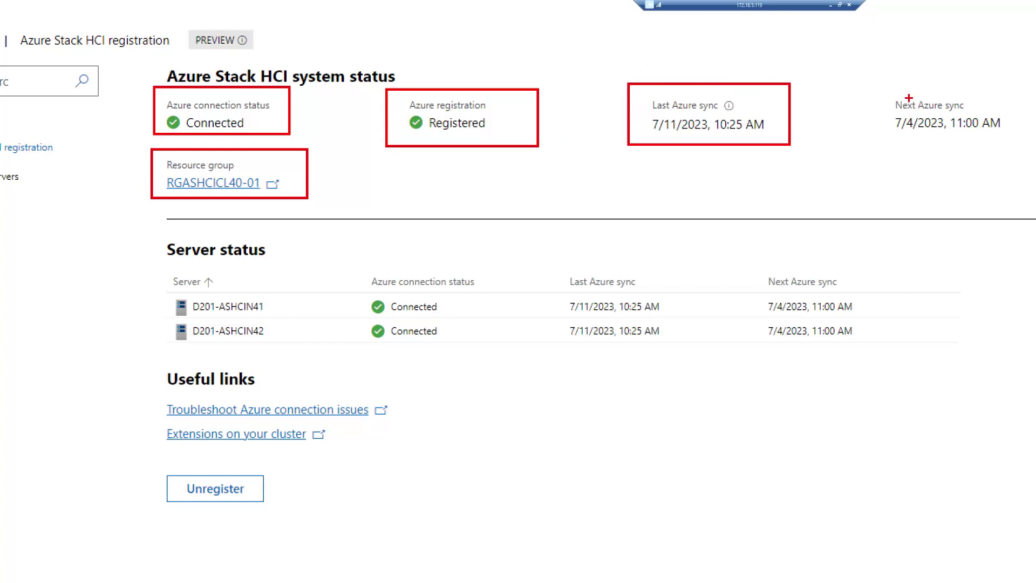
pyautogui.moveTo(865, 84); pyautogui.dragTo(1016, 139)
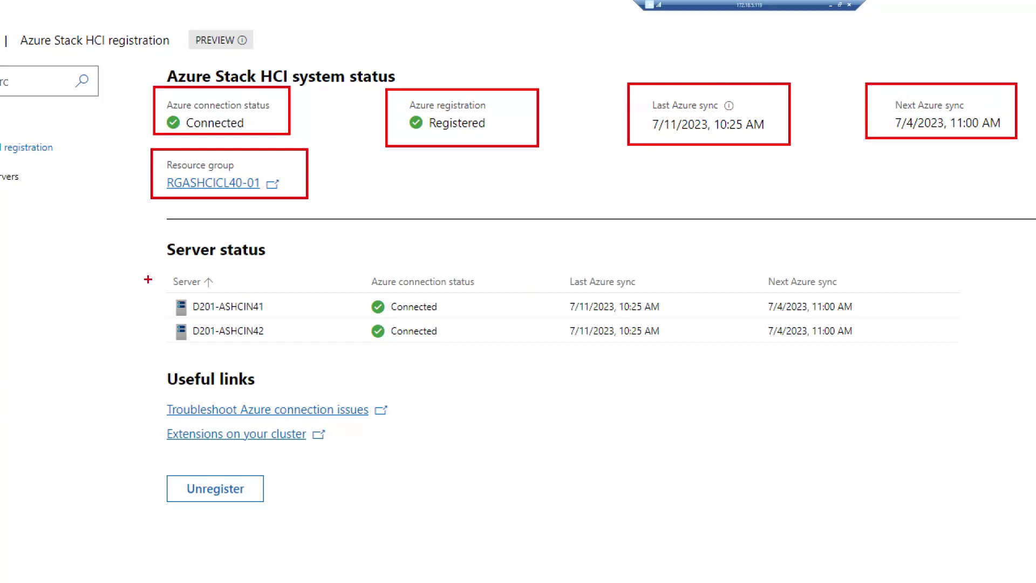
pyautogui.moveTo(150, 279); pyautogui.dragTo(952, 349)
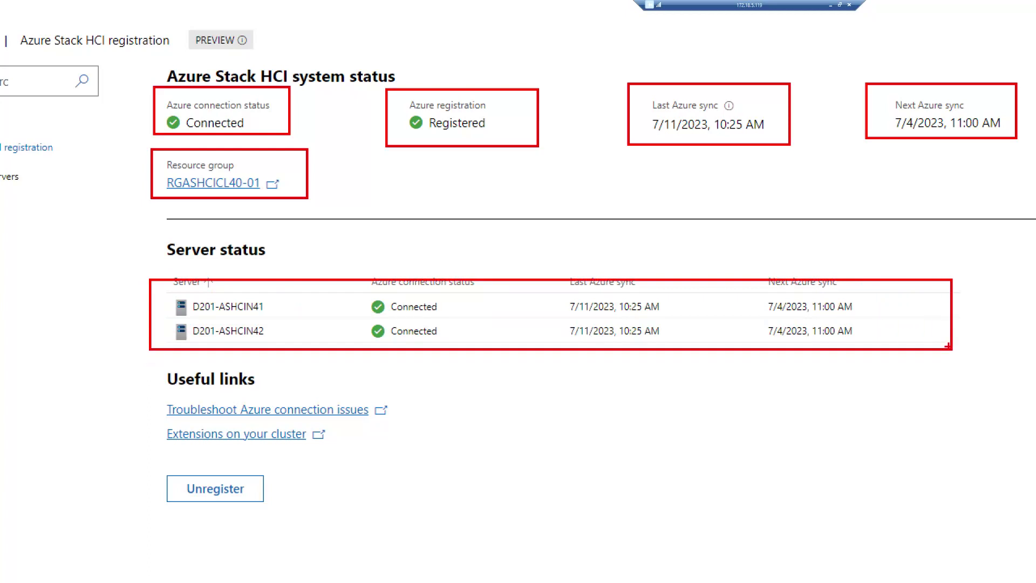
pyautogui.press('Escape')
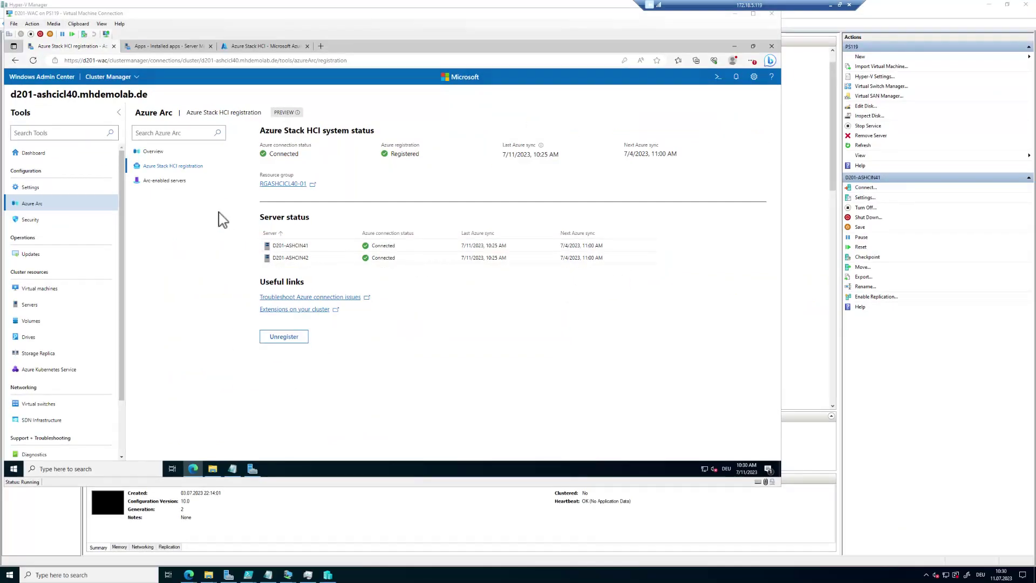
pyautogui.click(167, 182)
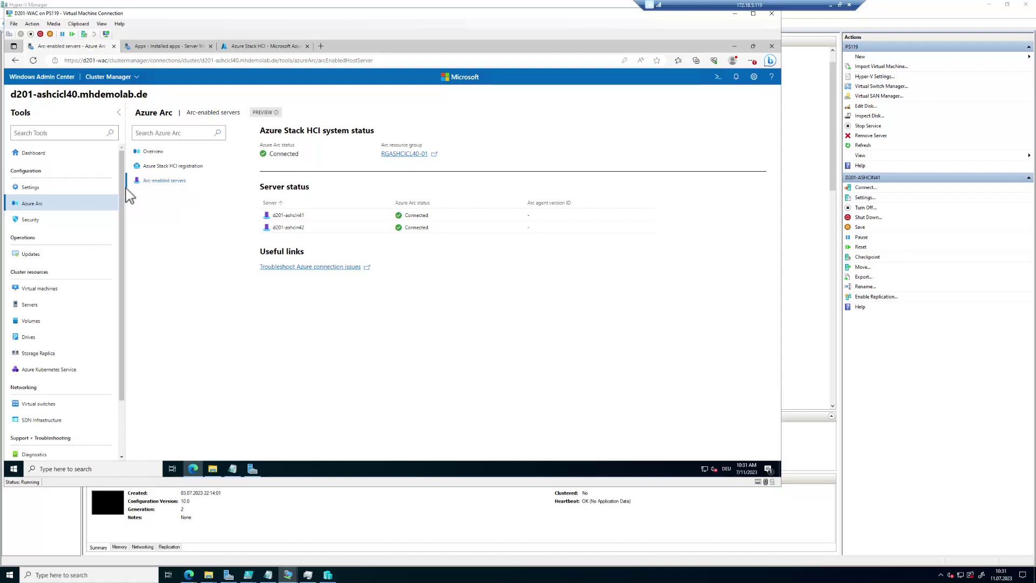
# Step: Turn on Azure benefits for the d201-ashcicl40 cluster, including all existing VMs
pyautogui.click(38, 186)
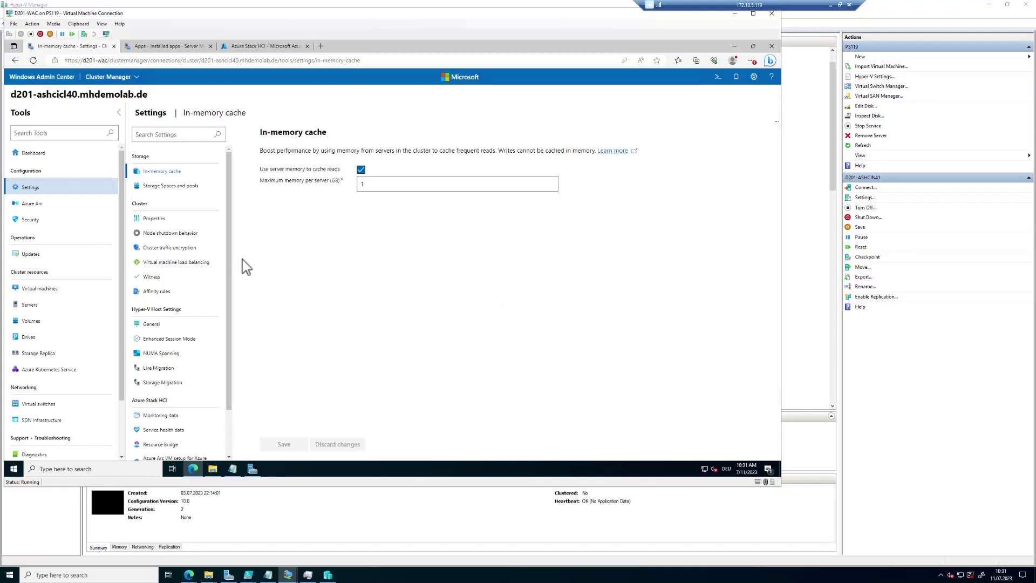
pyautogui.scroll(-1, 192, 335)
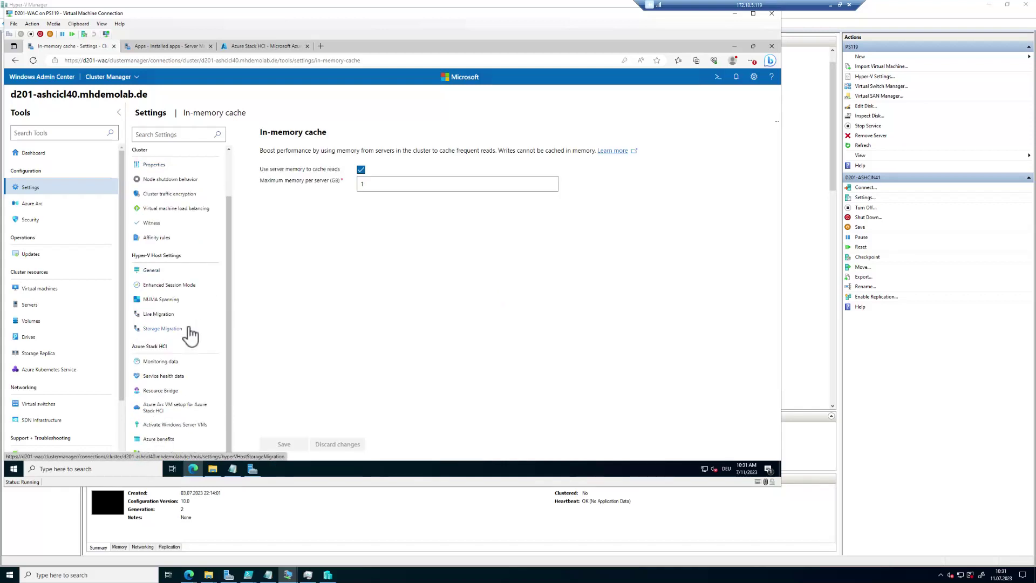
pyautogui.click(164, 439)
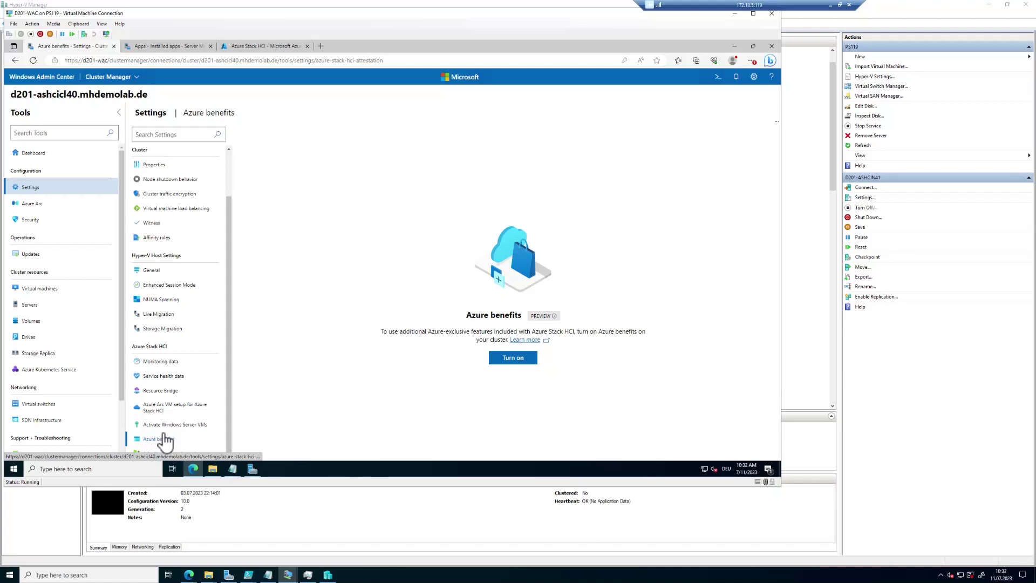
pyautogui.click(513, 359)
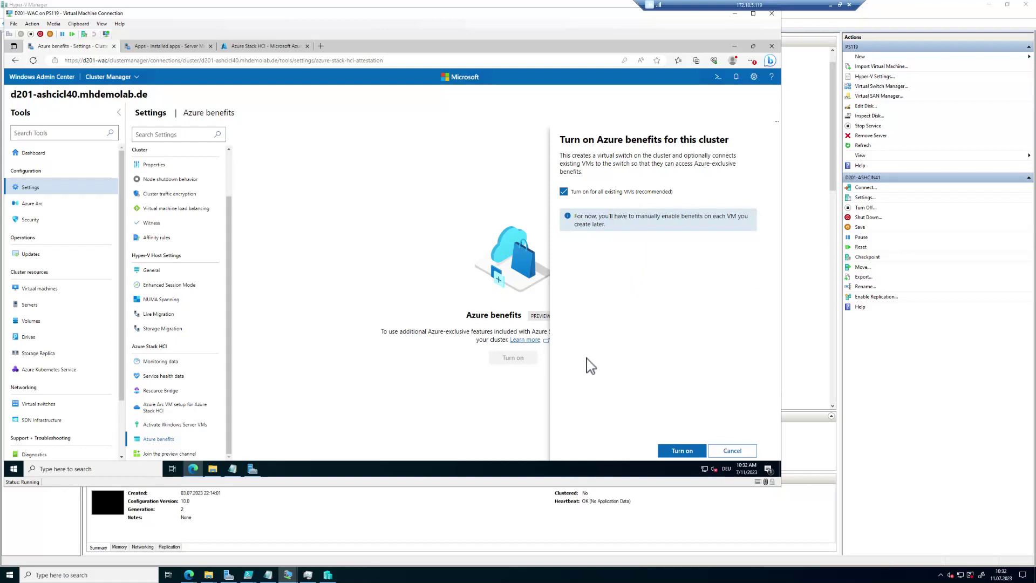
pyautogui.click(682, 450)
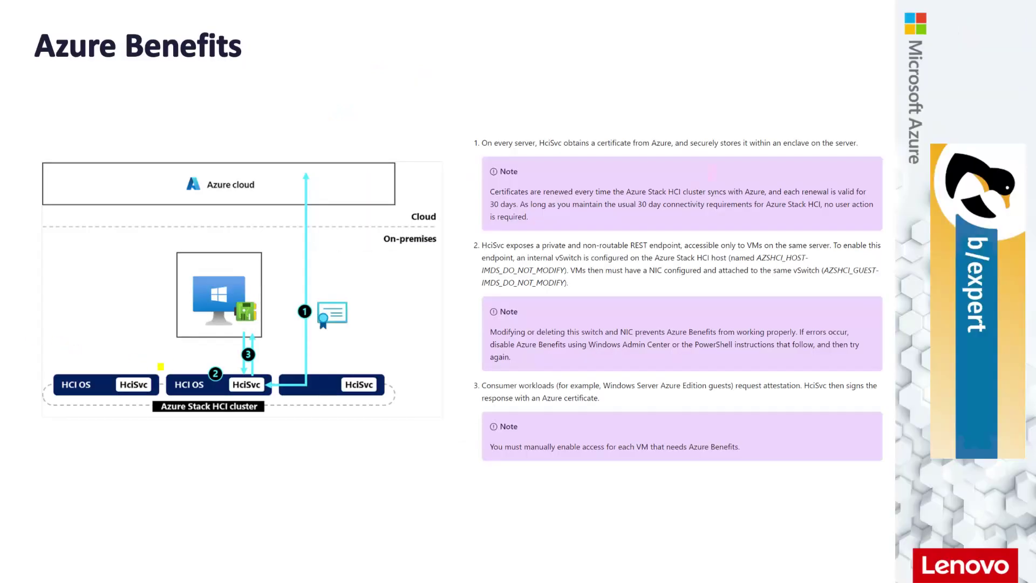
pyautogui.moveTo(155, 366)
pyautogui.mouseDown()
pyautogui.moveTo(105, 371)
pyautogui.moveTo(116, 394)
pyautogui.moveTo(149, 388)
pyautogui.moveTo(147, 360)
pyautogui.mouseUp()
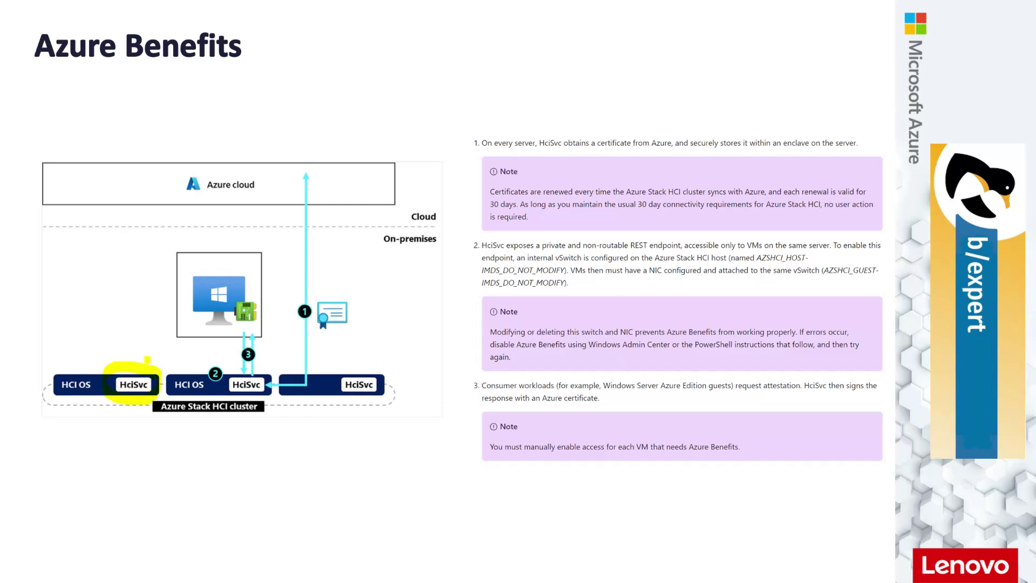
pyautogui.moveTo(384, 373)
pyautogui.mouseDown()
pyautogui.moveTo(345, 360)
pyautogui.moveTo(332, 384)
pyautogui.moveTo(363, 403)
pyautogui.moveTo(385, 370)
pyautogui.moveTo(365, 362)
pyautogui.mouseUp()
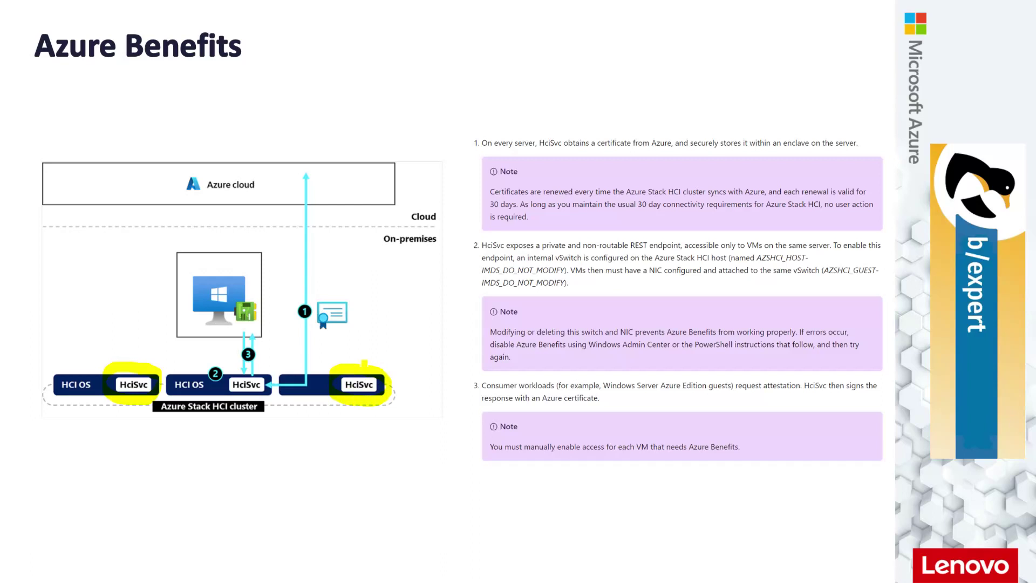
pyautogui.moveTo(360, 308)
pyautogui.mouseDown()
pyautogui.moveTo(348, 286)
pyautogui.moveTo(314, 284)
pyautogui.moveTo(302, 305)
pyautogui.moveTo(320, 334)
pyautogui.moveTo(358, 318)
pyautogui.moveTo(337, 285)
pyautogui.mouseUp()
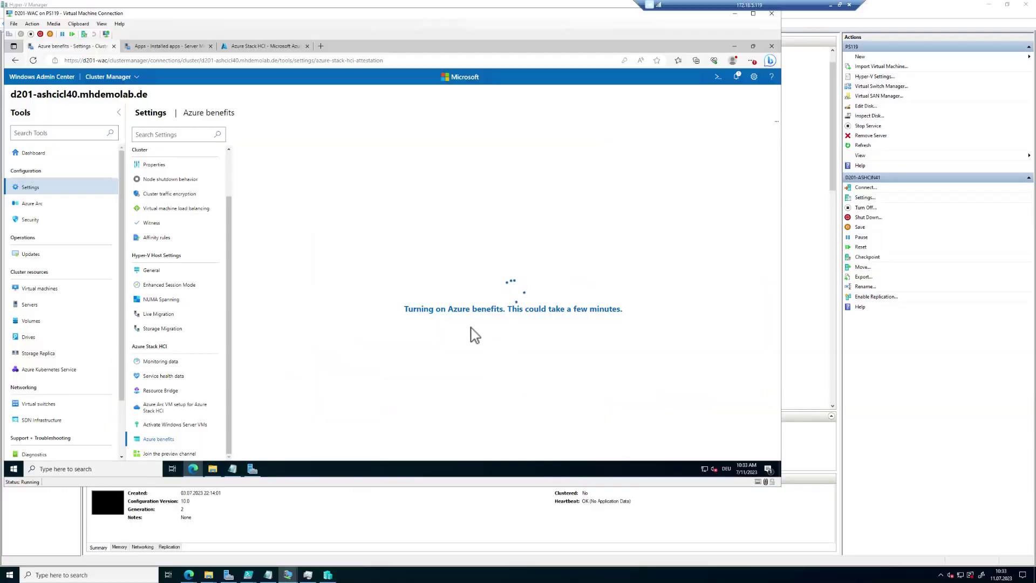
# Step: Examine the Azure-related services on node D201-ASHCIN41, especially HciSvc and himds
pyautogui.click(165, 47)
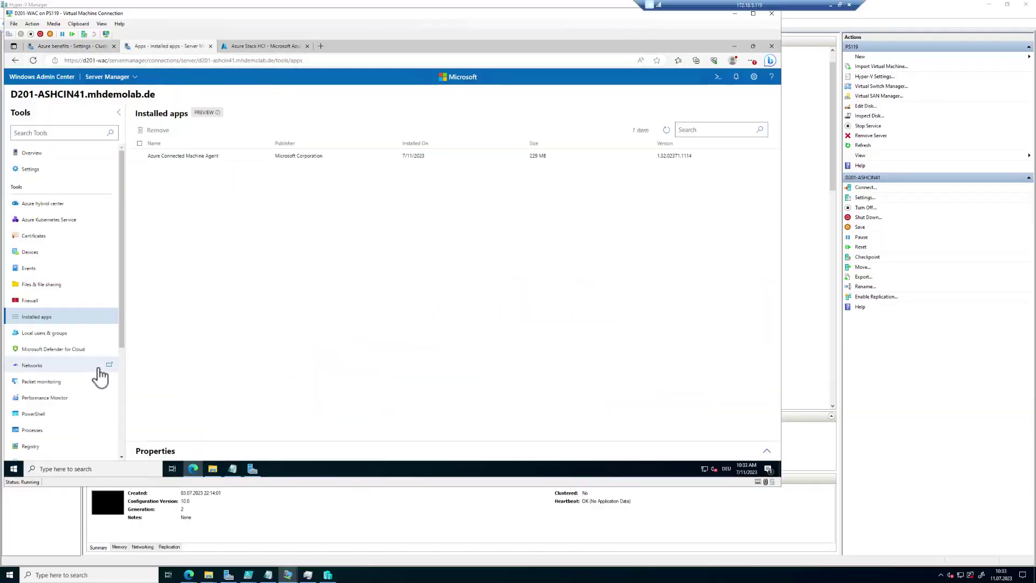
pyautogui.scroll(-3, 89, 377)
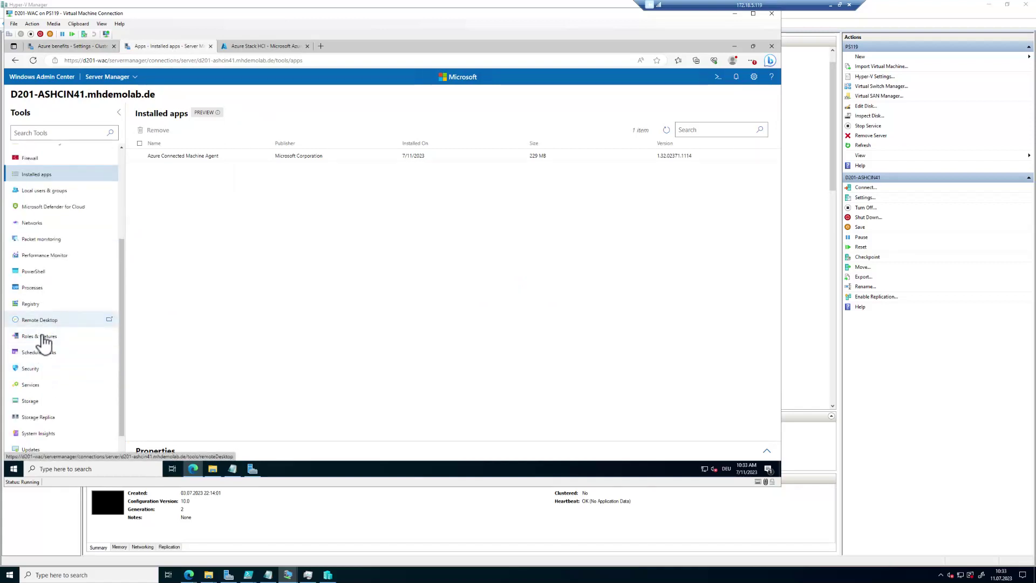
pyautogui.click(39, 389)
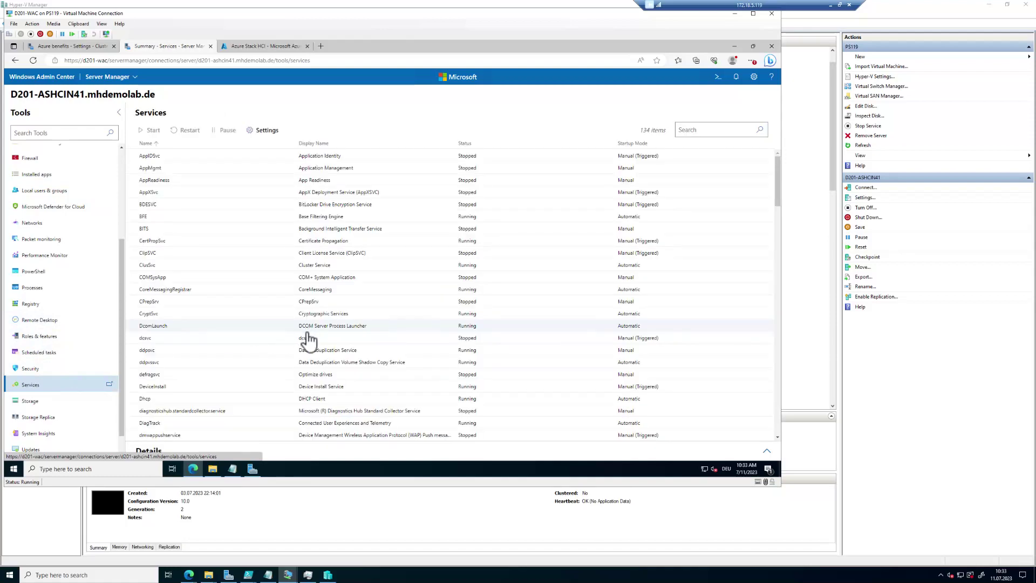
pyautogui.scroll(-2, 307, 340)
pyautogui.scroll(-5, 307, 339)
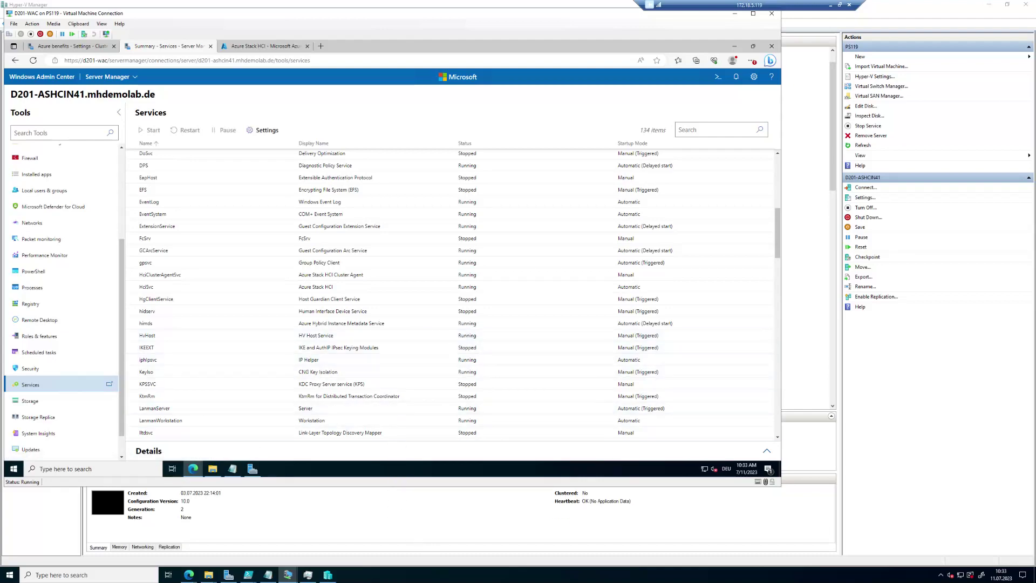
pyautogui.click(442, 581)
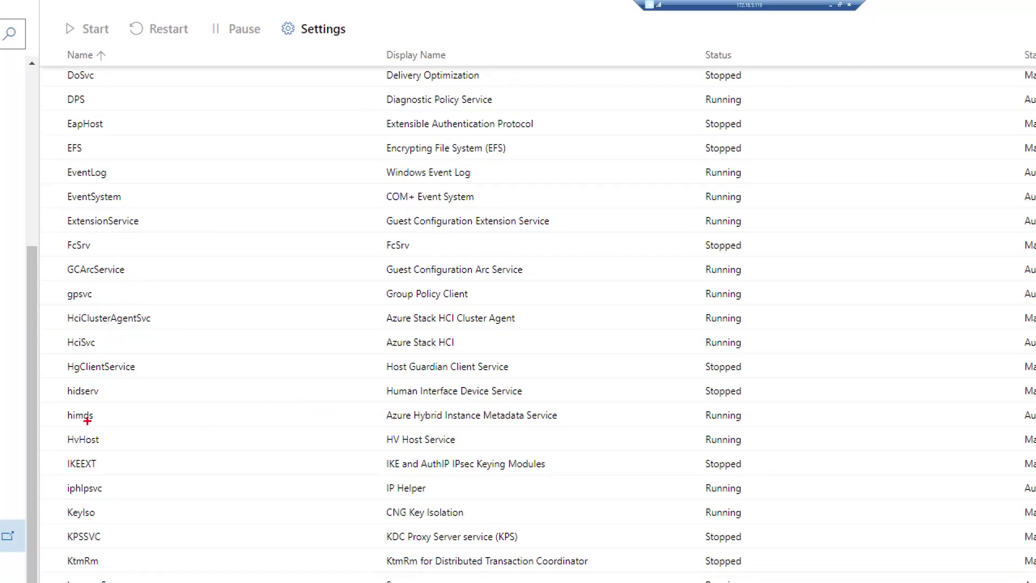
pyautogui.moveTo(58, 397)
pyautogui.mouseDown()
pyautogui.moveTo(84, 418)
pyautogui.moveTo(163, 427)
pyautogui.moveTo(604, 428)
pyautogui.mouseUp()
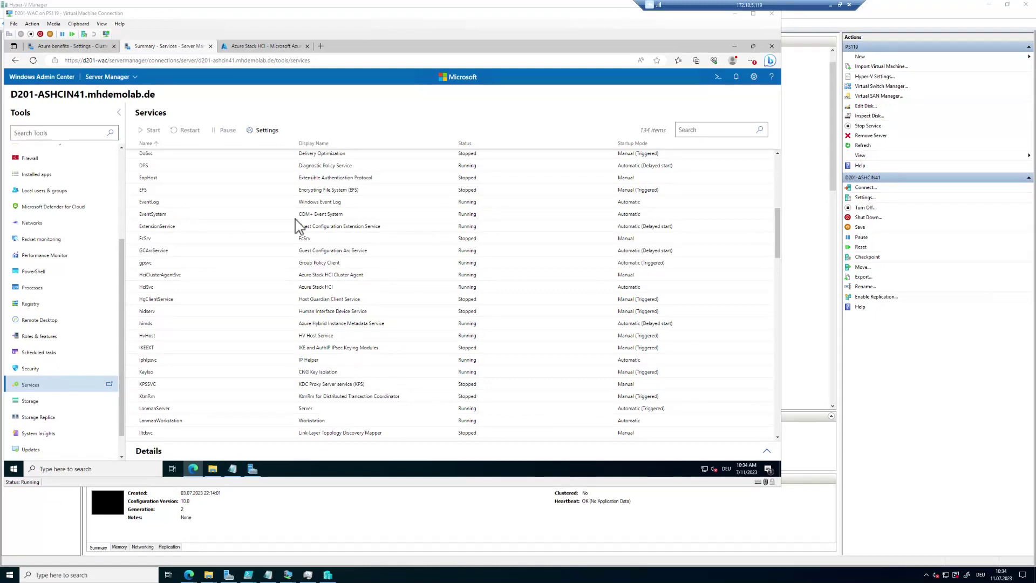
# Step: Check the Azure benefits status of the d201-ashcicl40 cluster, its servers and its VMs
pyautogui.click(71, 47)
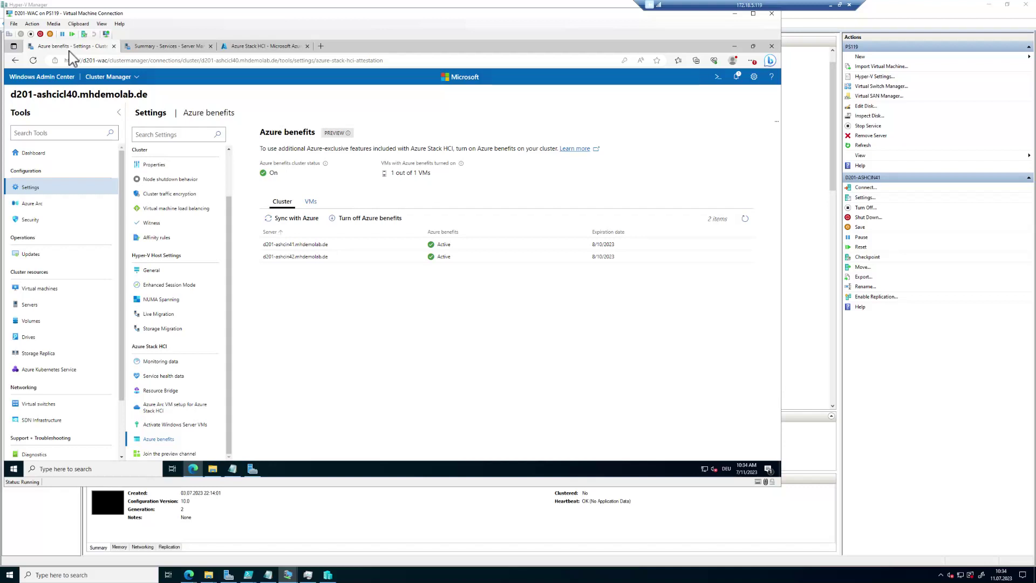
pyautogui.click(795, 576)
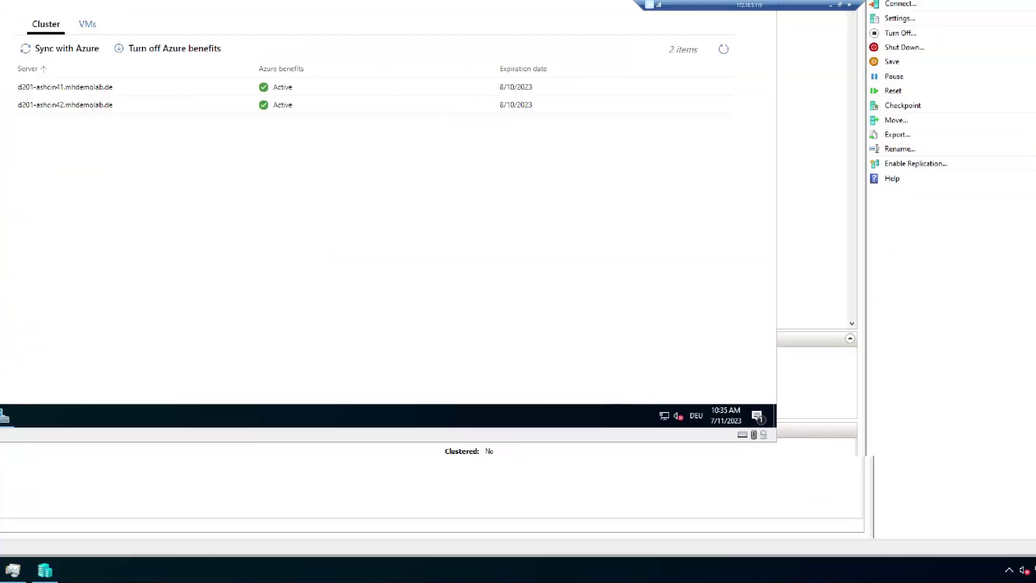
pyautogui.scroll(2, 540, 162)
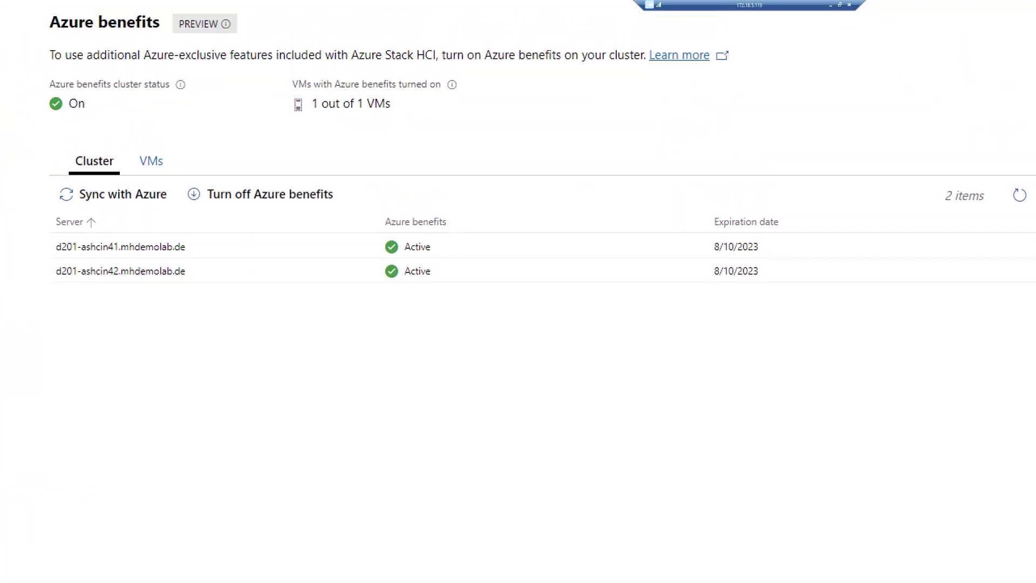
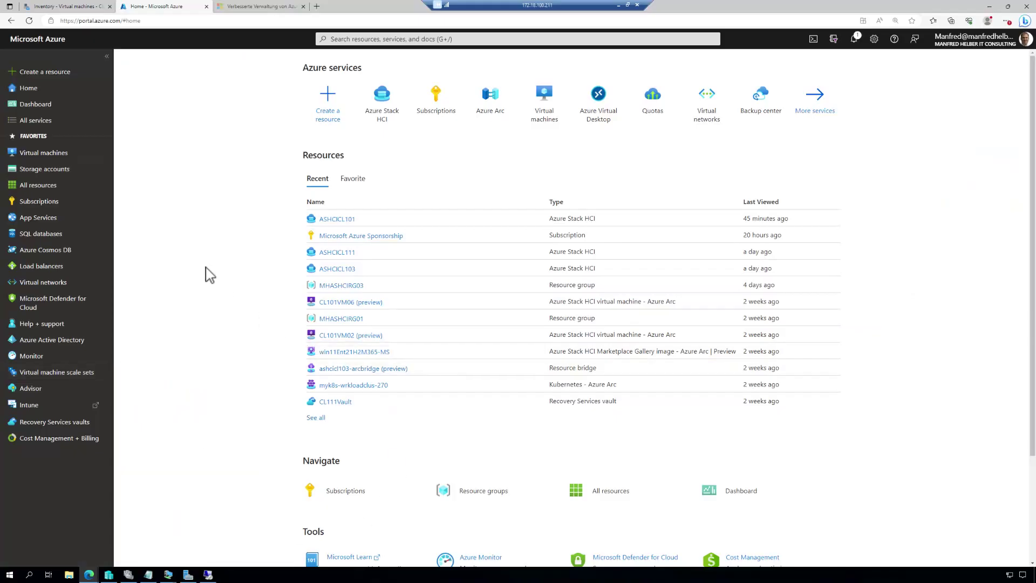
# Step: View the Azure Arc resource bridges in the Azure portal, and examine the control-plane VM on ASHCICL101 in Failover Cluster Manager
pyautogui.click(495, 112)
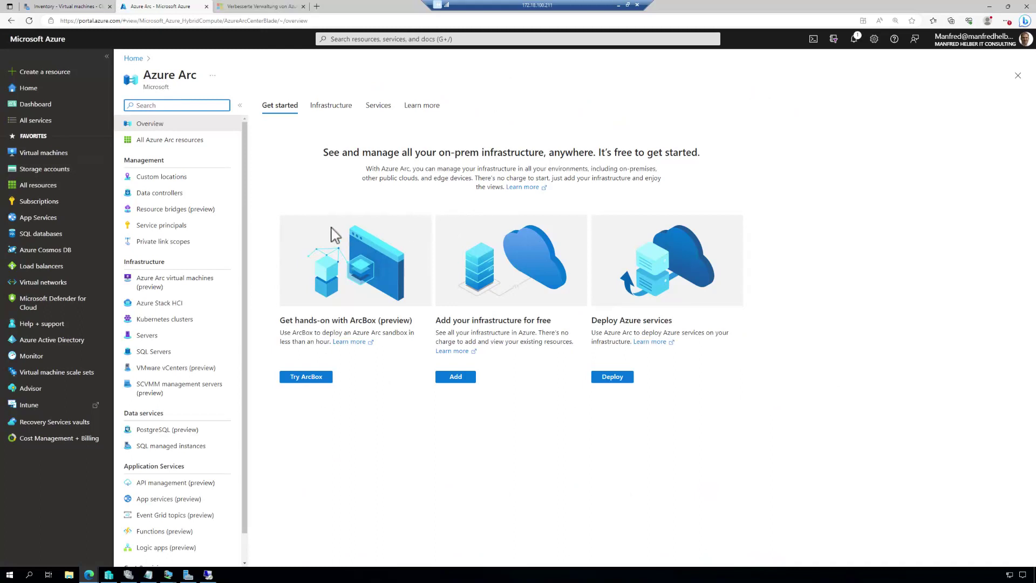
pyautogui.click(198, 212)
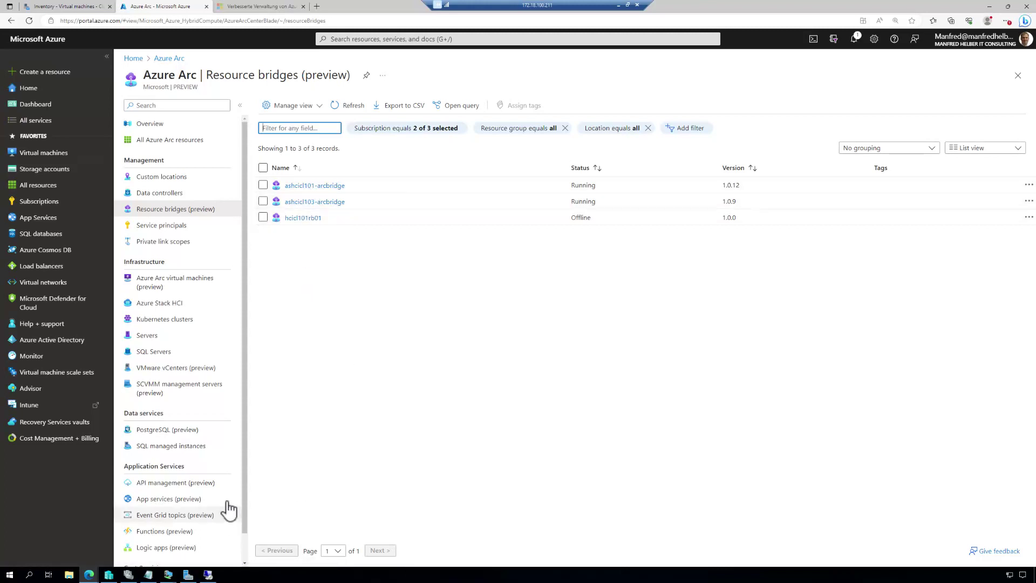
pyautogui.click(129, 574)
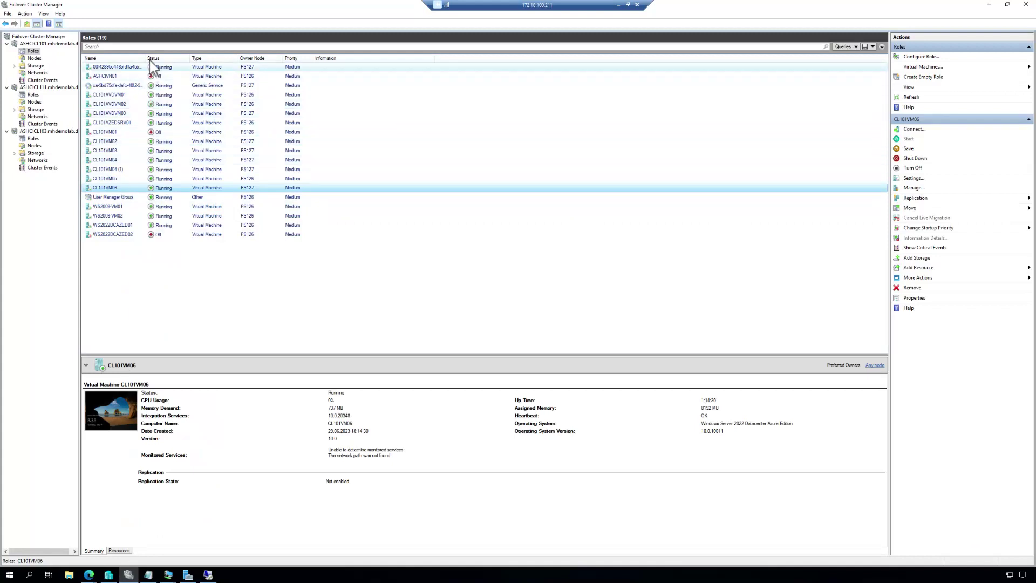
pyautogui.moveTo(145, 57); pyautogui.dragTo(279, 59)
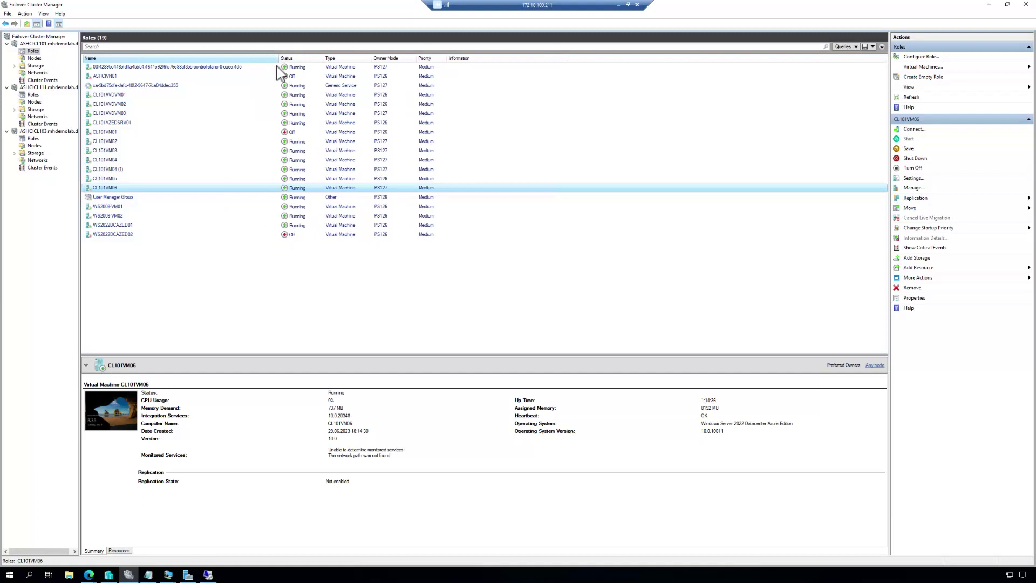
pyautogui.click(182, 67)
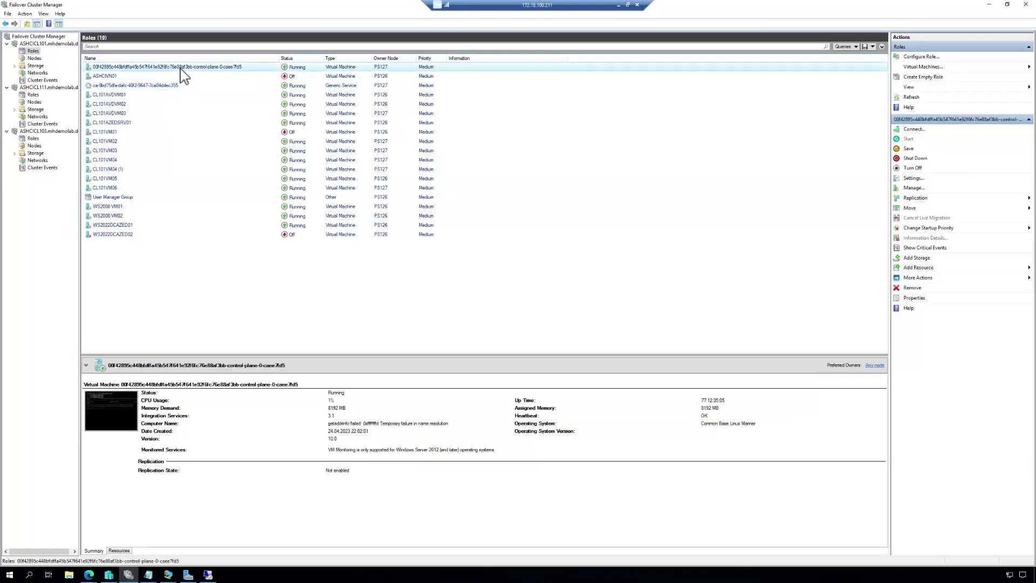
pyautogui.click(249, 580)
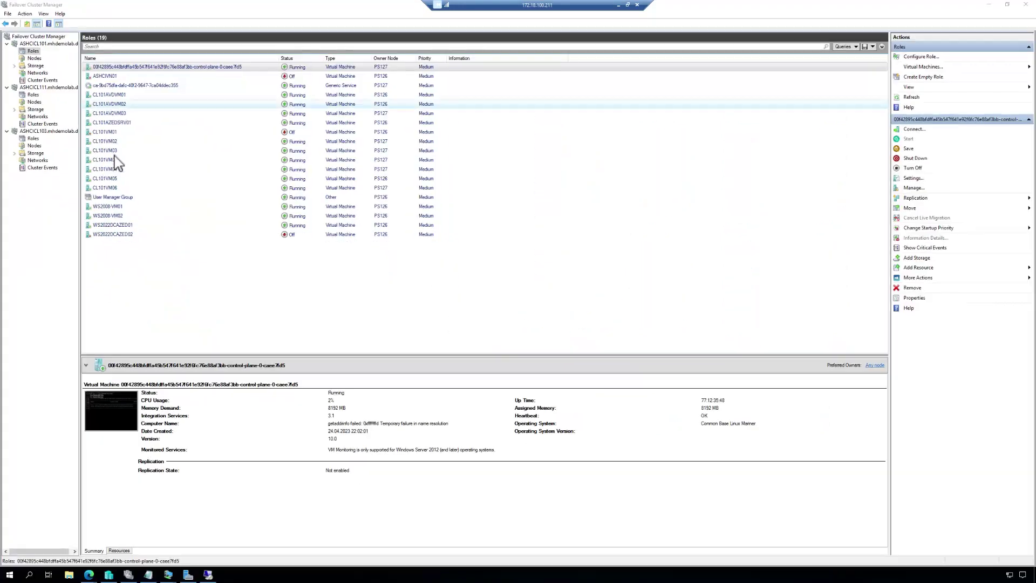
# Step: Return to the Azure portal and examine the VM images of cluster ASHCICL101 and their sources
pyautogui.moveTo(94, 577)
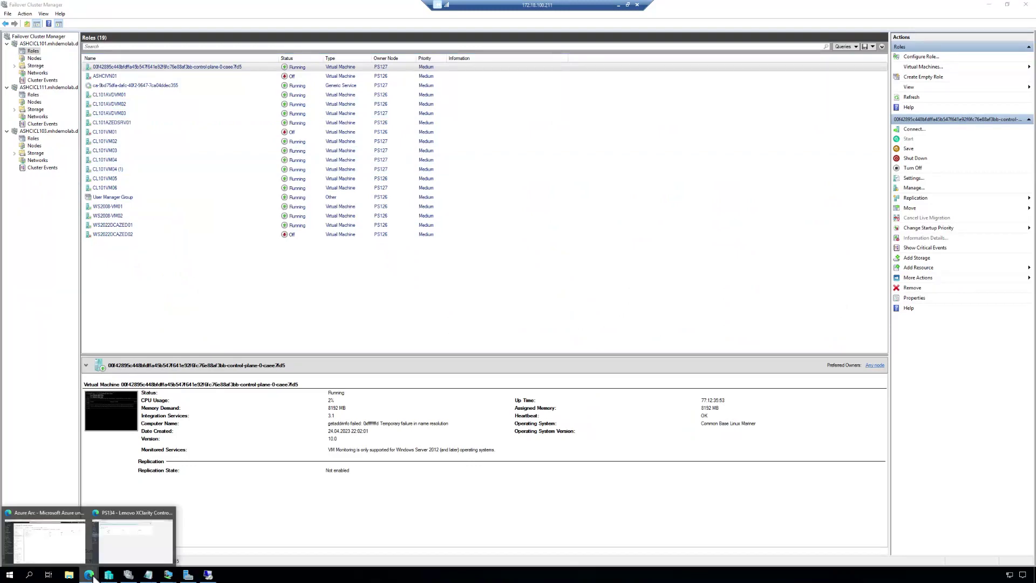
pyautogui.click(66, 548)
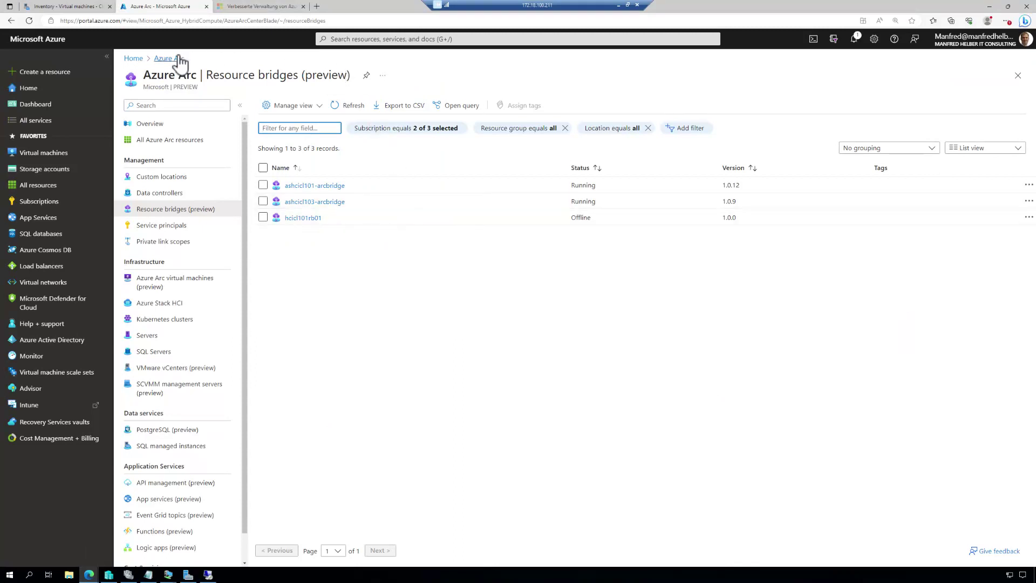
pyautogui.click(366, 41)
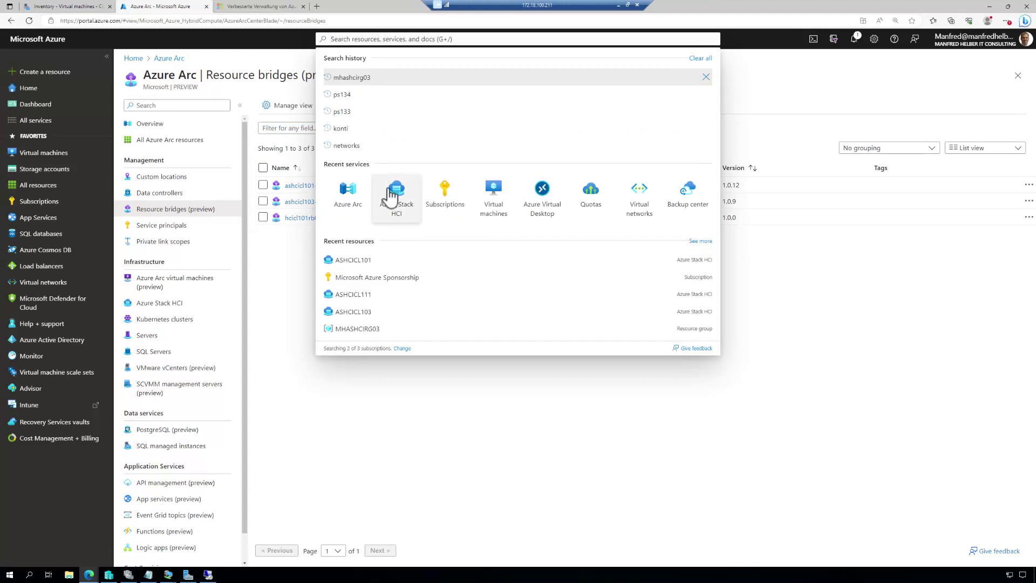
pyautogui.click(397, 200)
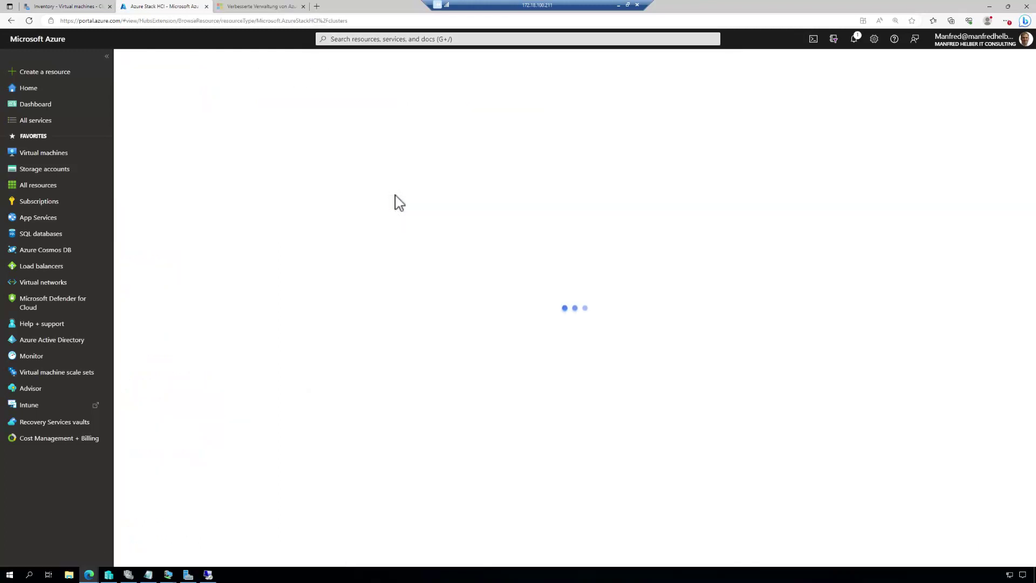
pyautogui.click(214, 354)
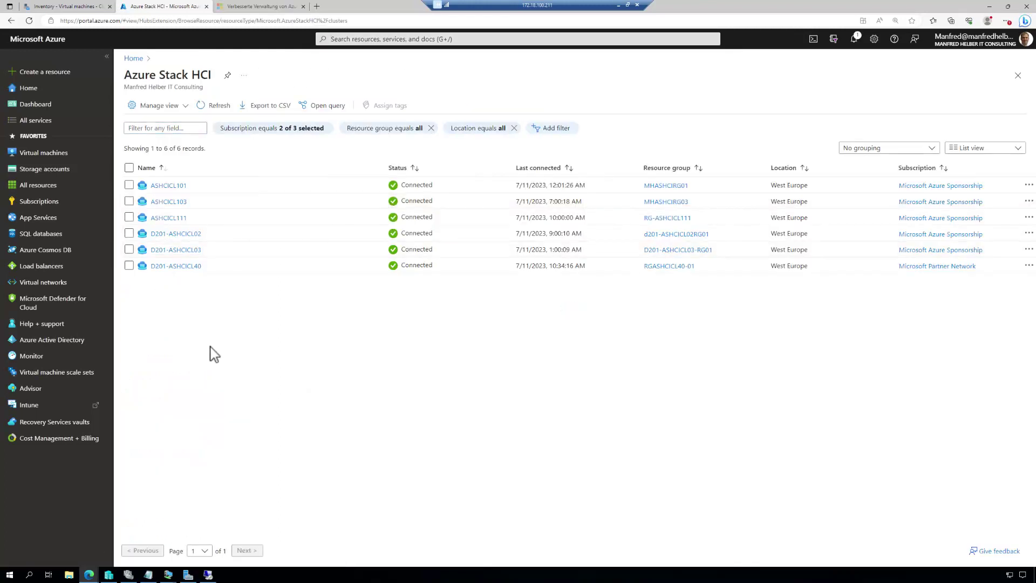
pyautogui.click(172, 185)
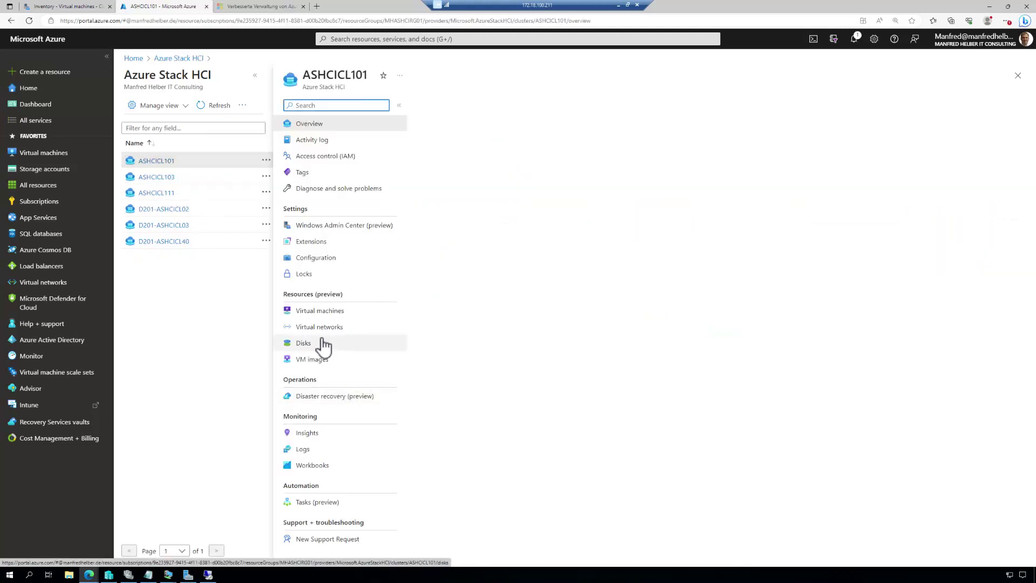
pyautogui.click(309, 359)
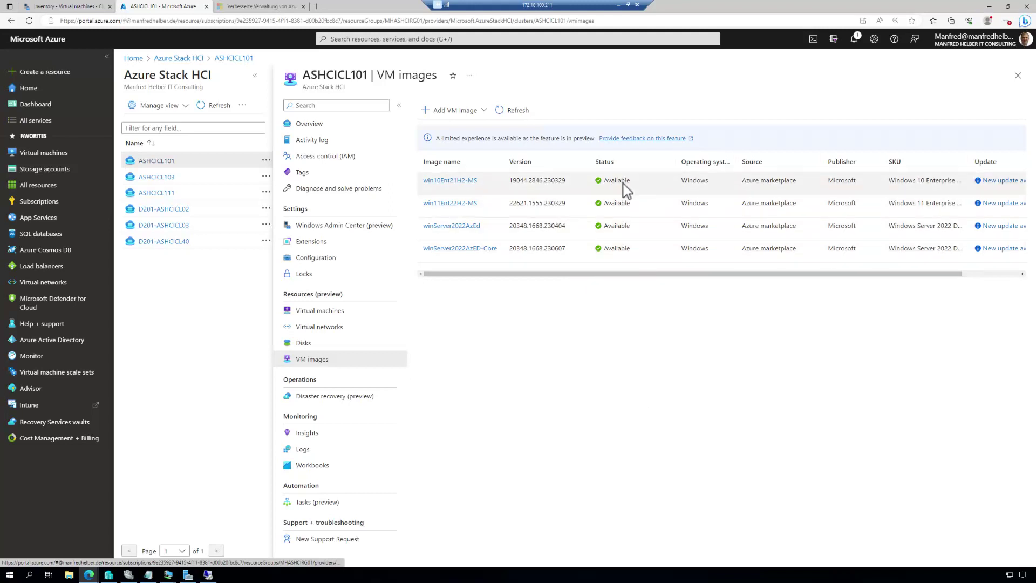
pyautogui.doubleClick(749, 181)
pyautogui.moveTo(753, 225); pyautogui.dragTo(794, 251)
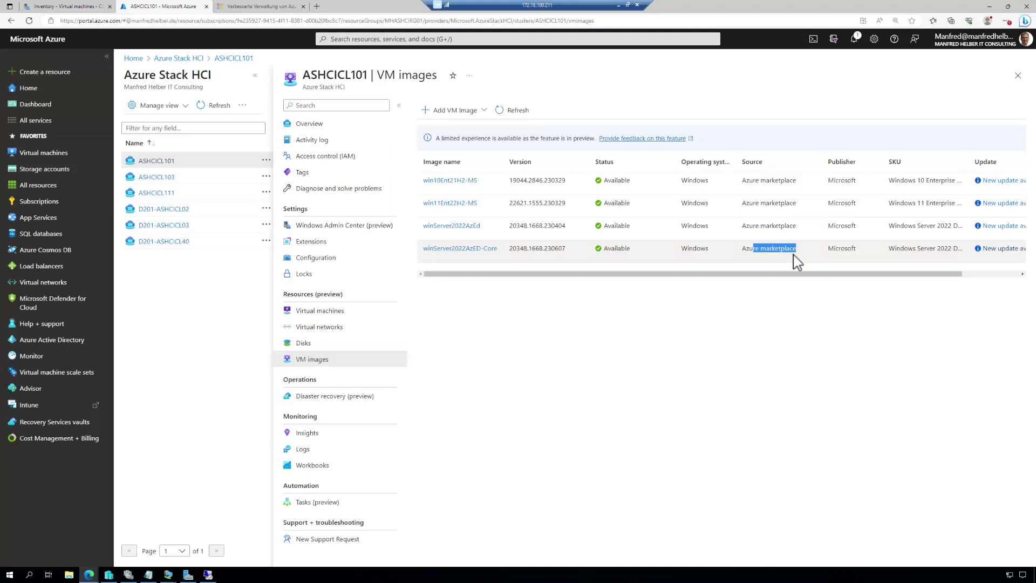
# Step: Start adding a VM image from Azure Marketplace to ASHCICL101 and view the images offered for download
pyautogui.click(483, 112)
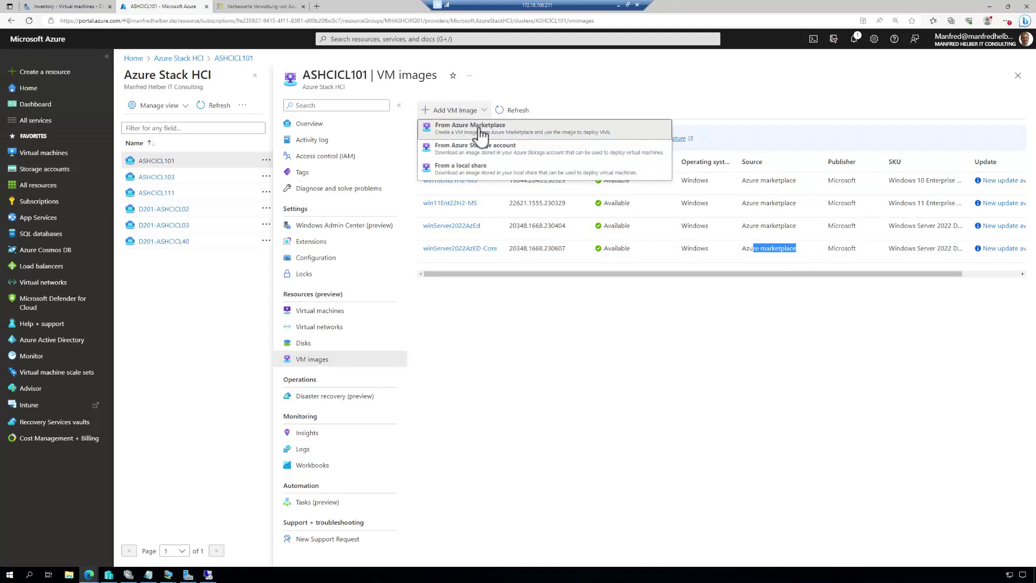
pyautogui.click(480, 132)
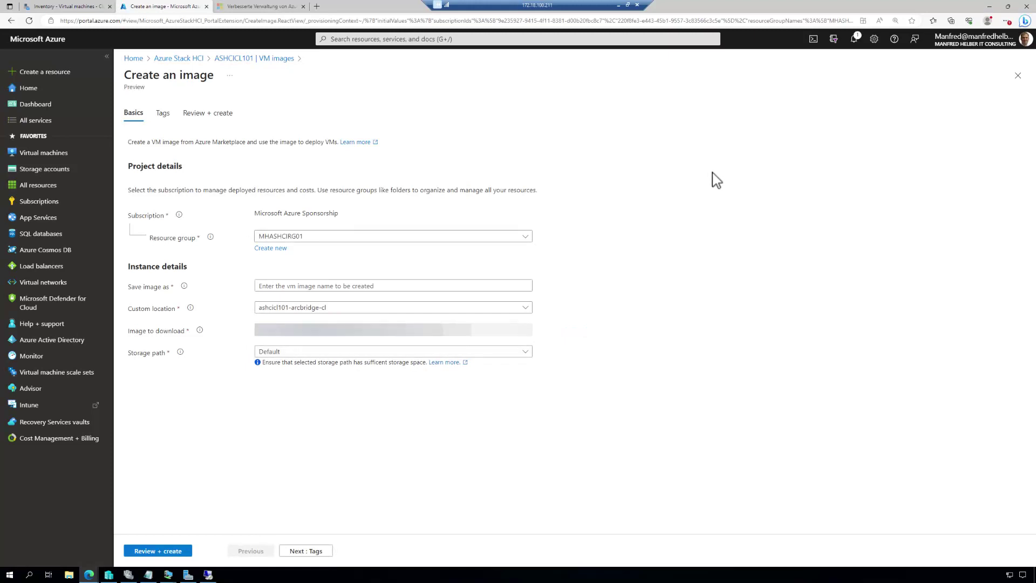
pyautogui.click(525, 331)
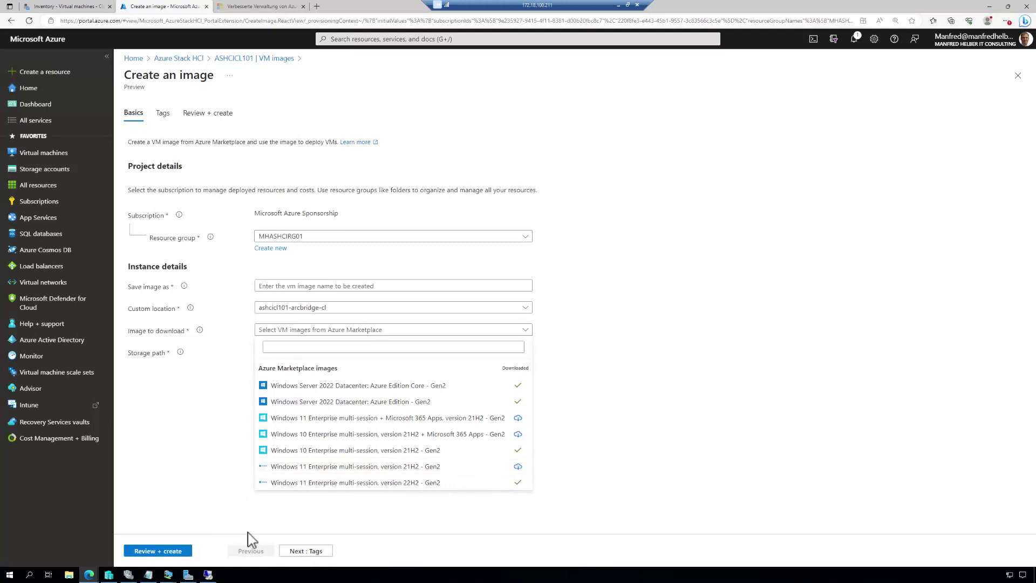
# Step: Discard the unfinished image creation and open the virtual machines of the ASHCICL101 cluster in Azure Stack HCI
pyautogui.click(173, 61)
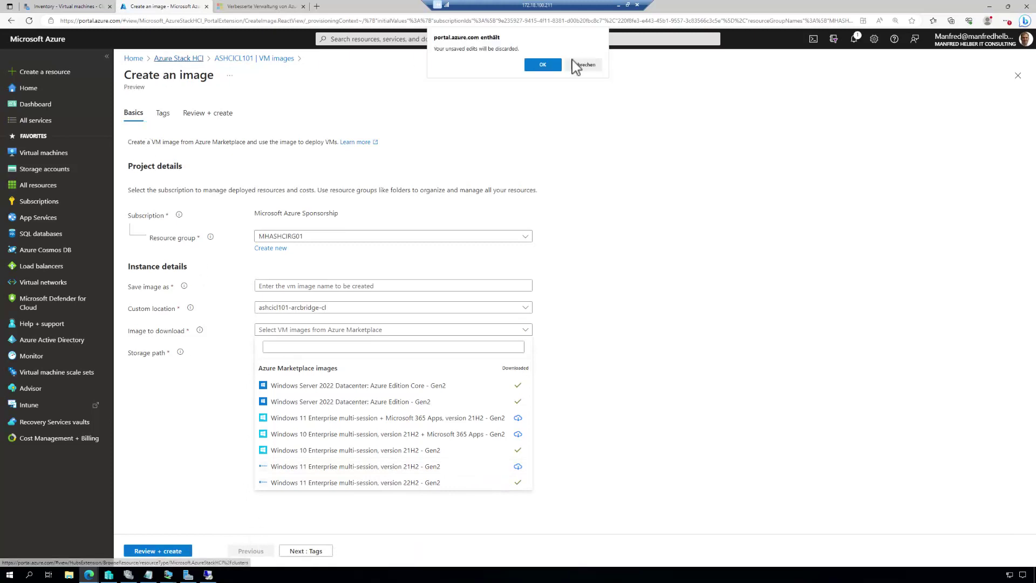
pyautogui.click(554, 67)
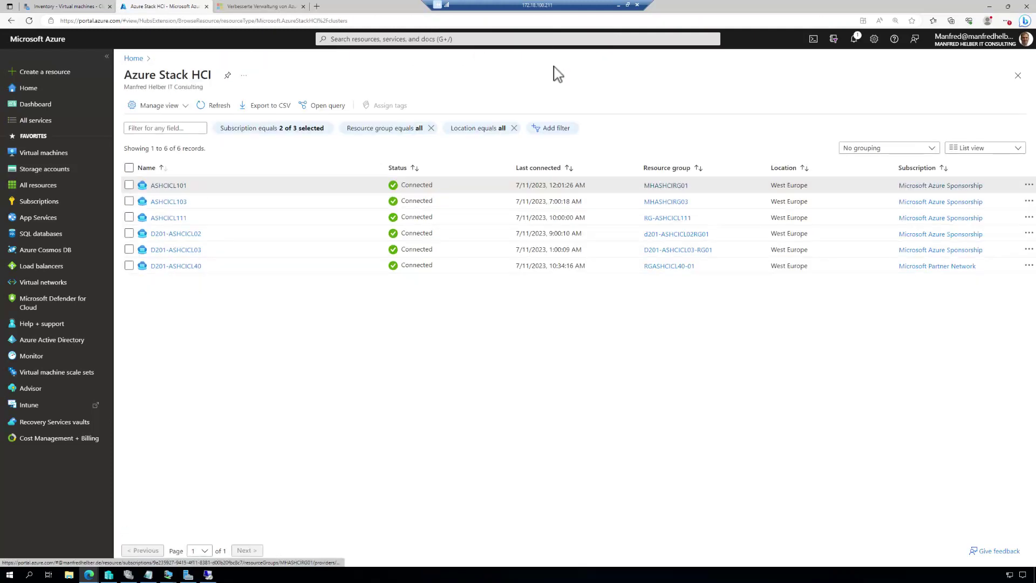
pyautogui.click(175, 186)
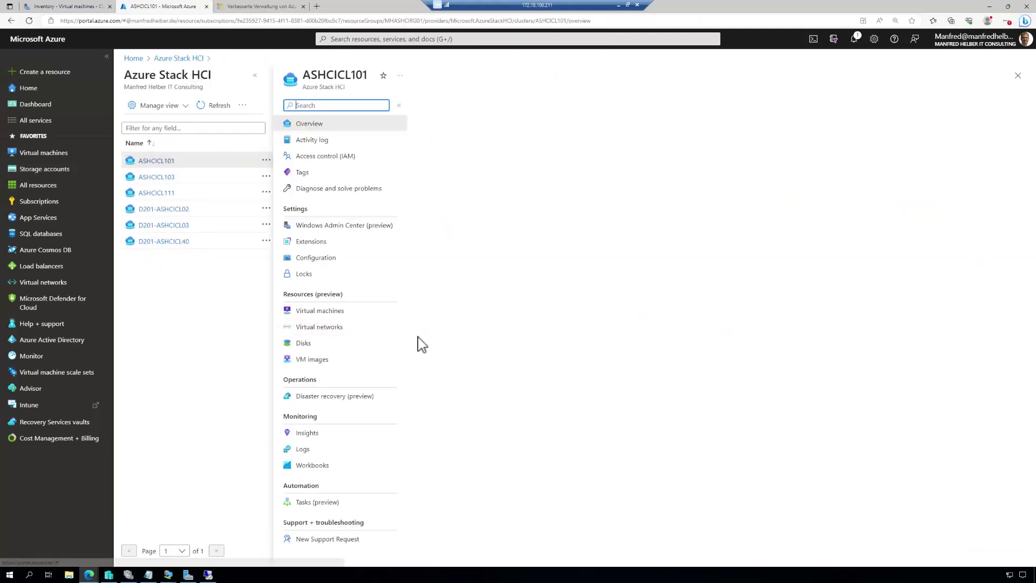
pyautogui.click(327, 314)
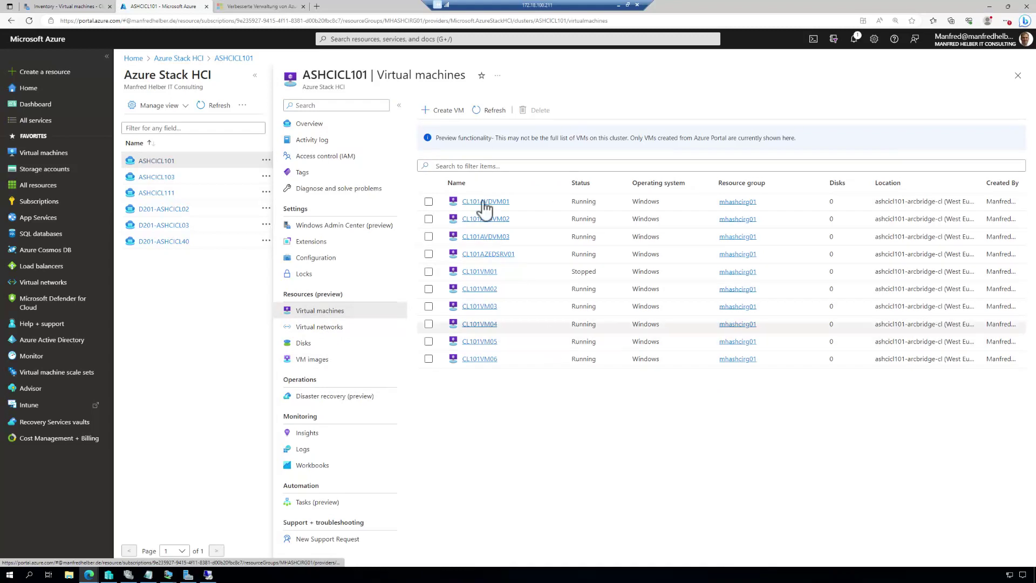
# Step: Start creating an Azure Arc virtual machine on ASHCICL101 and look through the existing resource groups
pyautogui.click(444, 112)
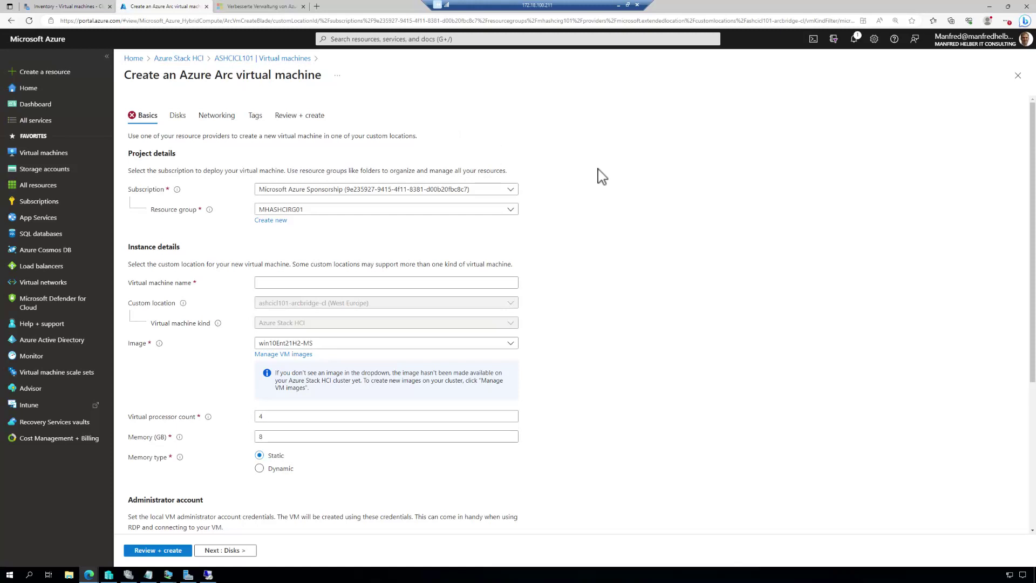
pyautogui.click(511, 212)
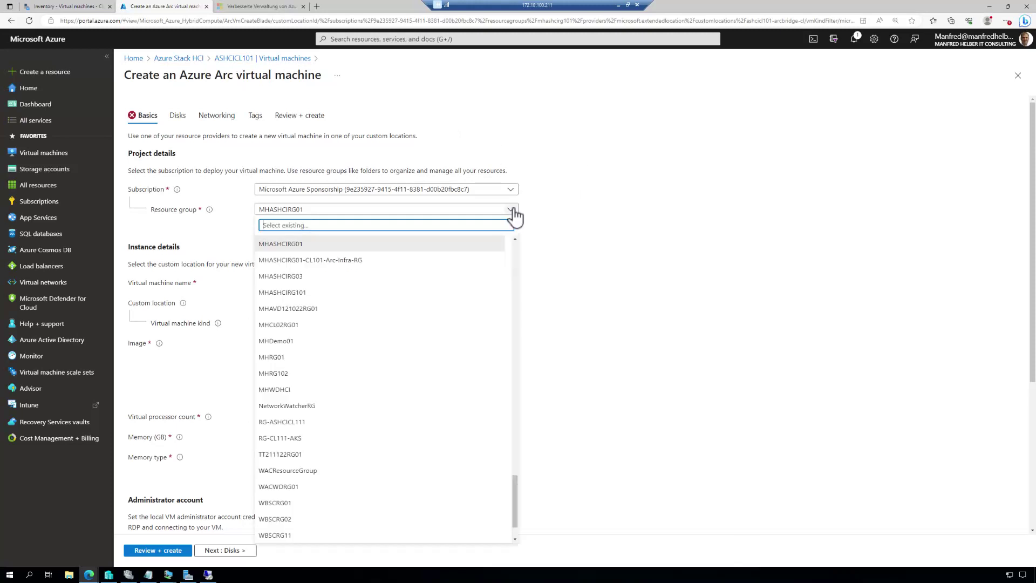
pyautogui.scroll(1, 515, 504)
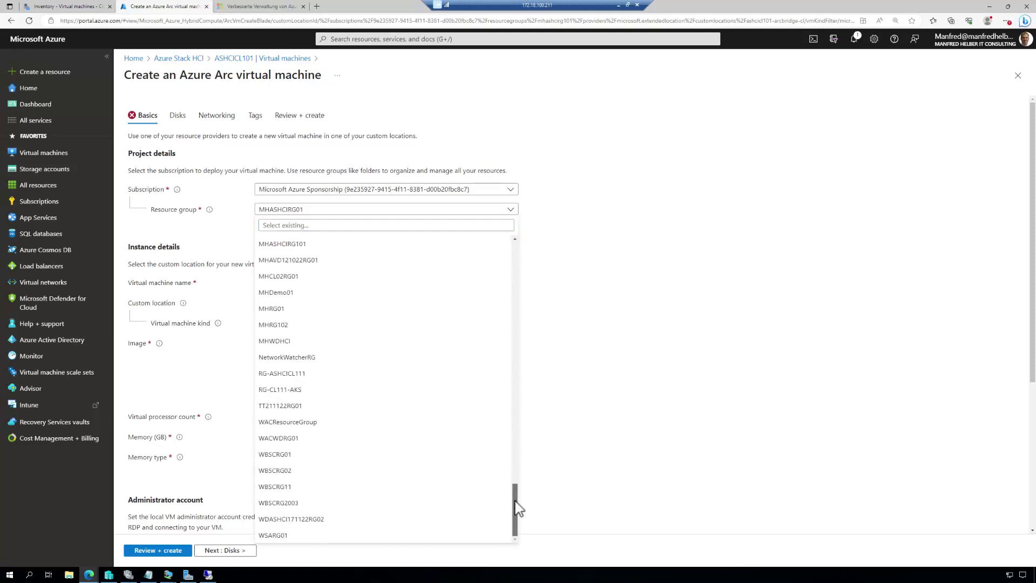
pyautogui.moveTo(516, 468); pyautogui.dragTo(517, 496)
pyautogui.moveTo(519, 502)
pyautogui.mouseDown()
pyautogui.moveTo(529, 417)
pyautogui.moveTo(502, 238)
pyautogui.moveTo(505, 508)
pyautogui.mouseUp()
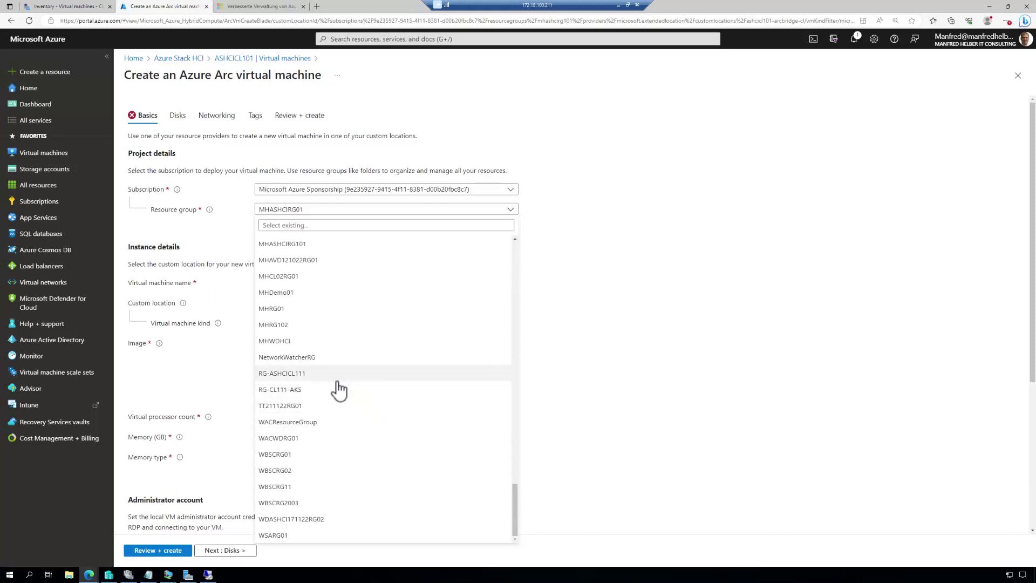
pyautogui.scroll(1, 339, 390)
pyautogui.click(624, 342)
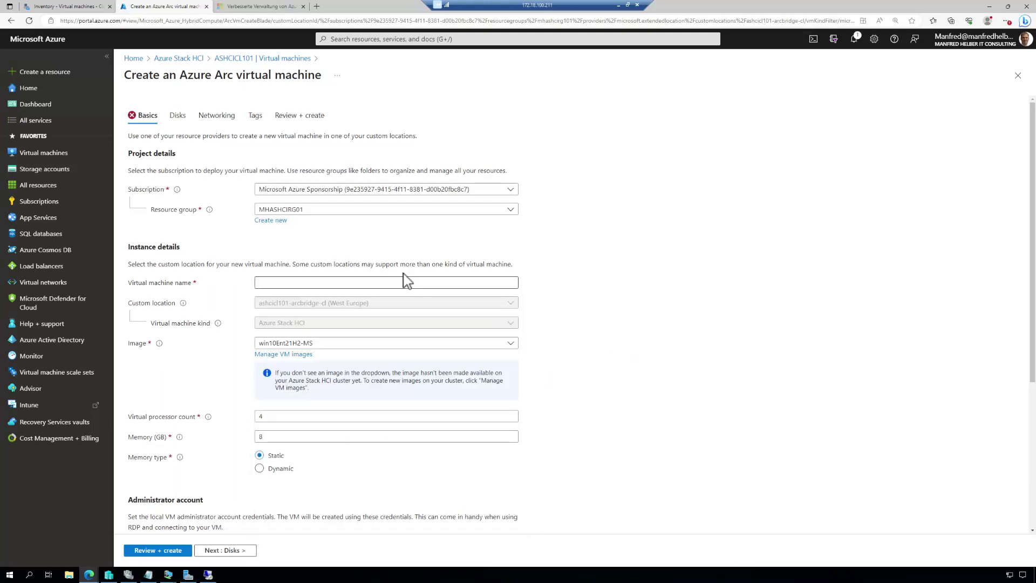
# Step: Create the new resource group RGASHCICL40-VMs for the virtual machine
pyautogui.click(272, 221)
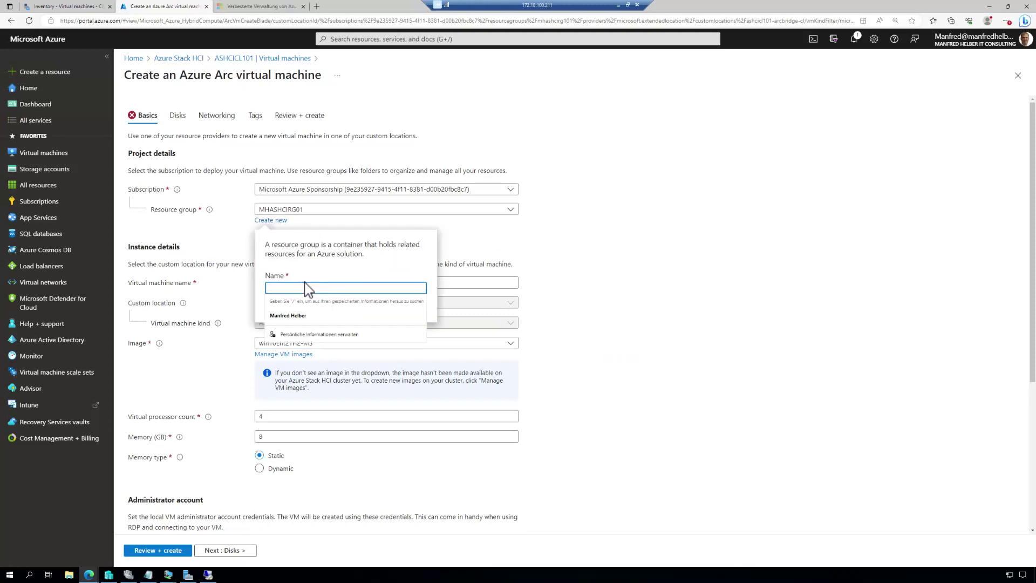
pyautogui.write('RGAS')
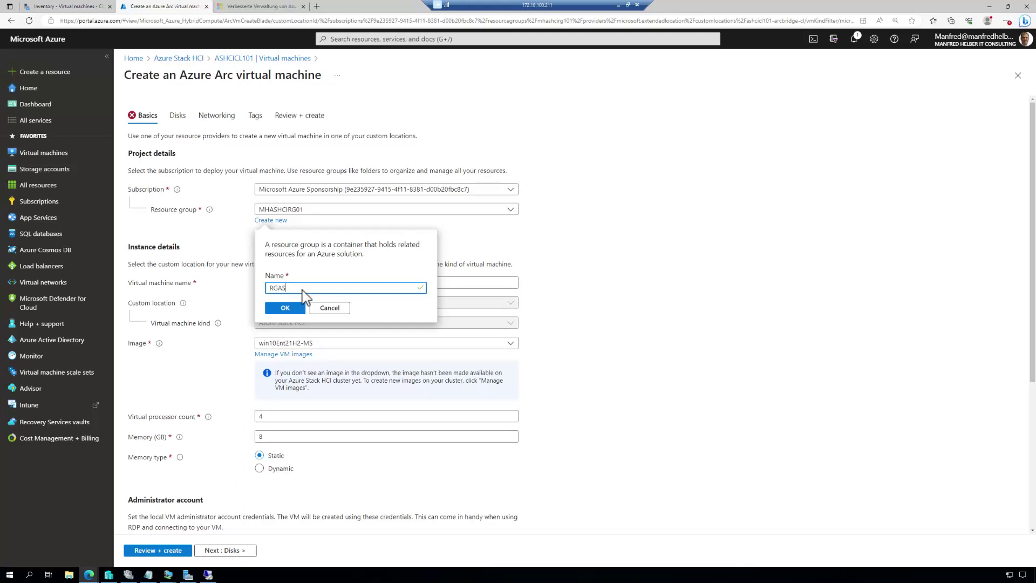
pyautogui.write('HCICL40-VMs')
pyautogui.click(287, 306)
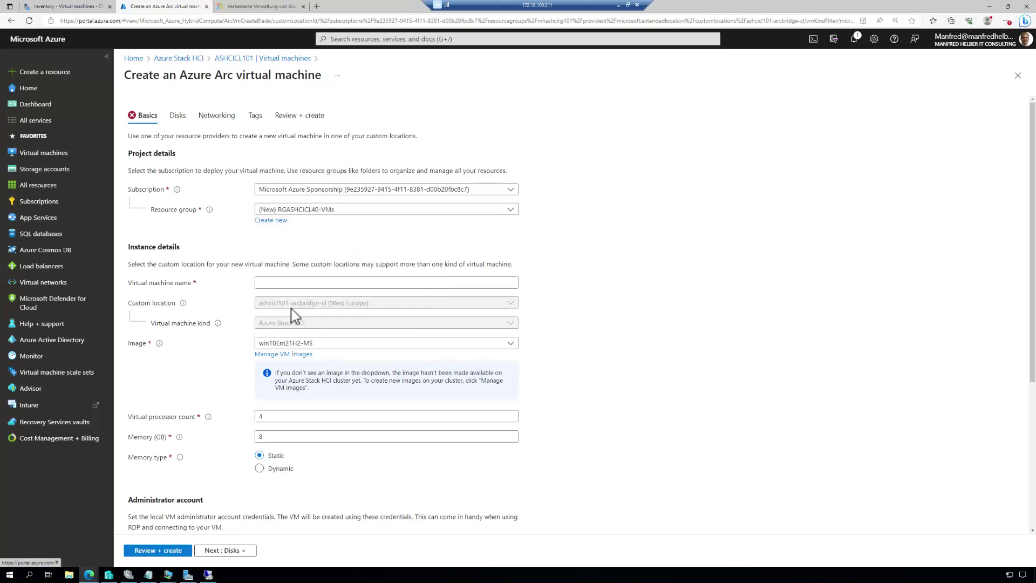
# Step: Name the virtual machine ASHCICL40VM01, choose the winServer2022AzEd image, and go through its processor and memory settings
pyautogui.click(351, 282)
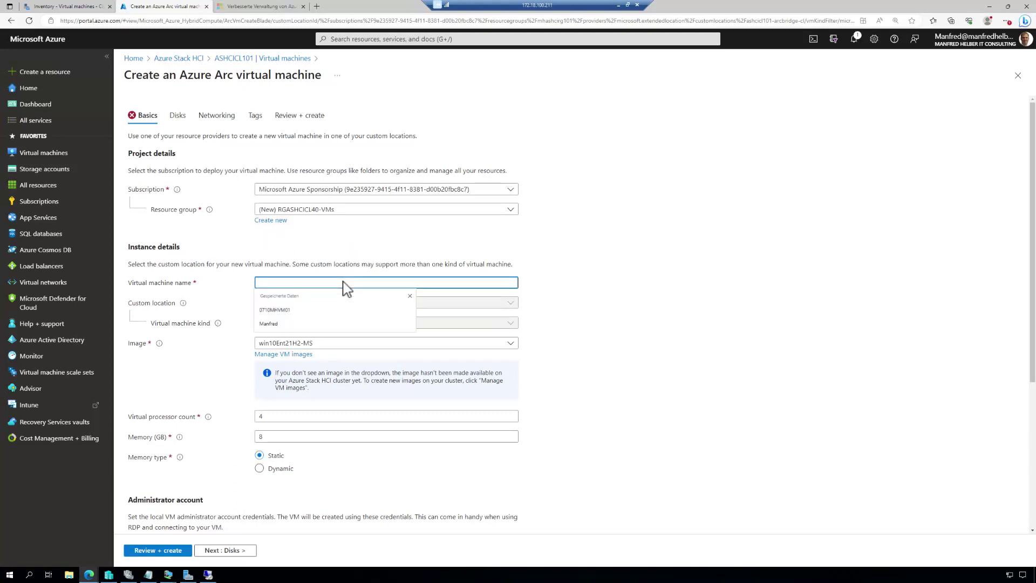
pyautogui.write('ASHCICL40VM01')
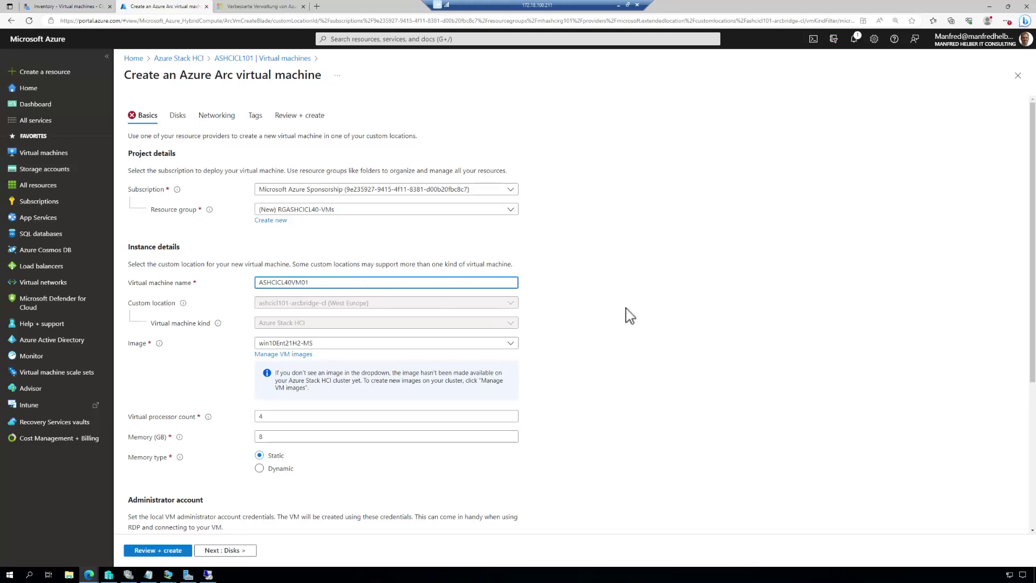
pyautogui.click(655, 313)
pyautogui.click(379, 345)
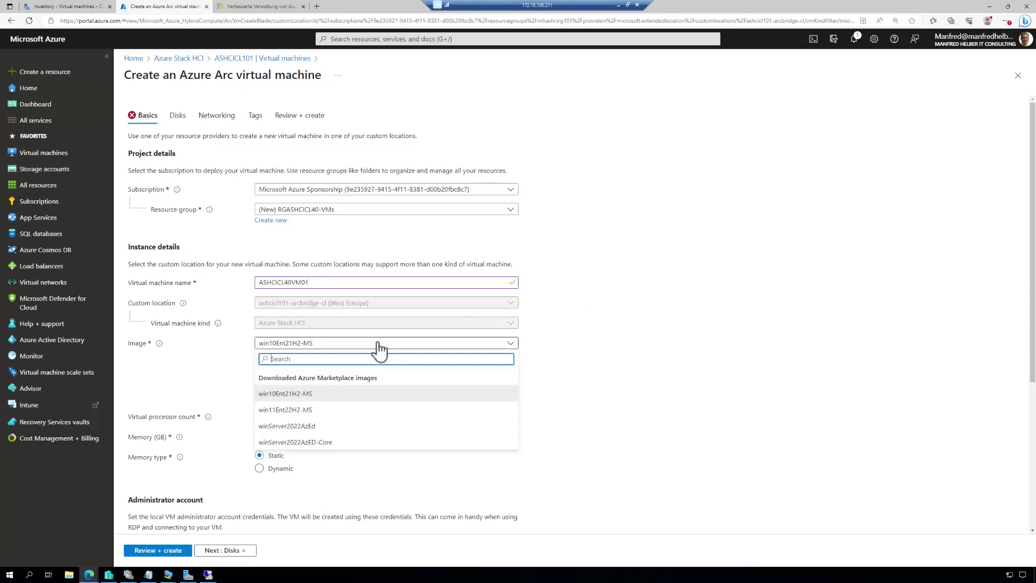
pyautogui.click(318, 434)
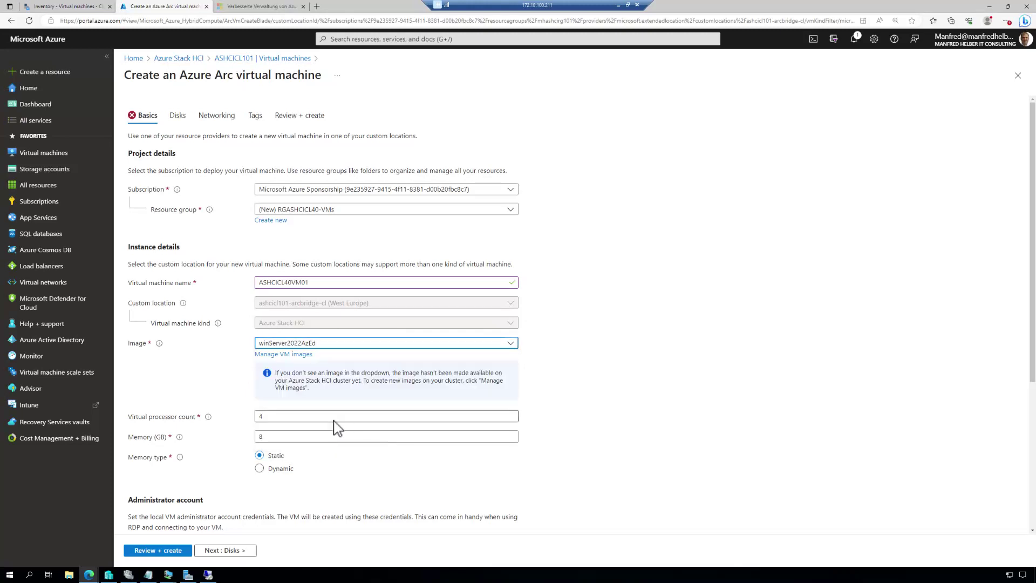
pyautogui.press('Tab')
pyautogui.press('Tab')
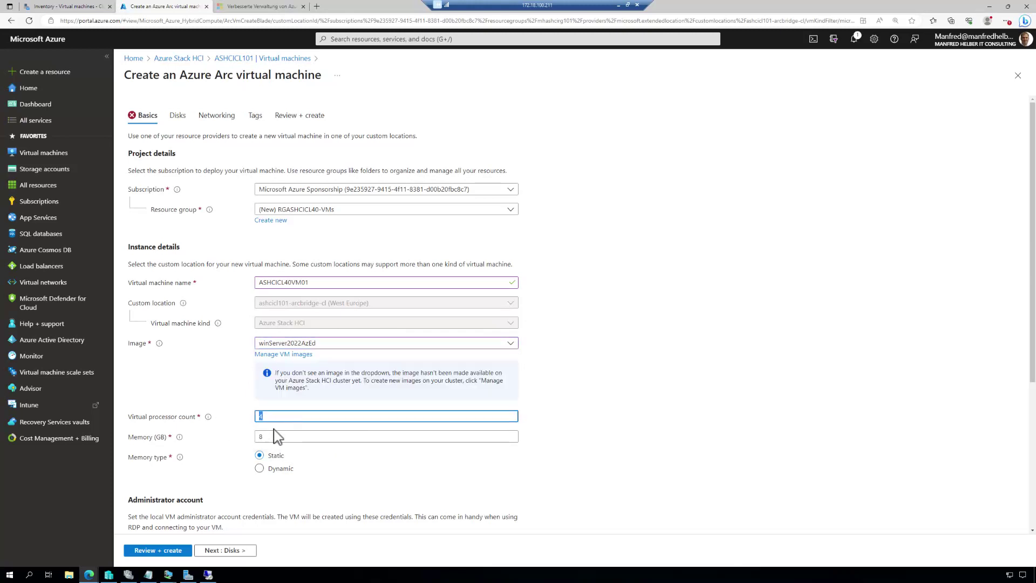
pyautogui.press('Tab')
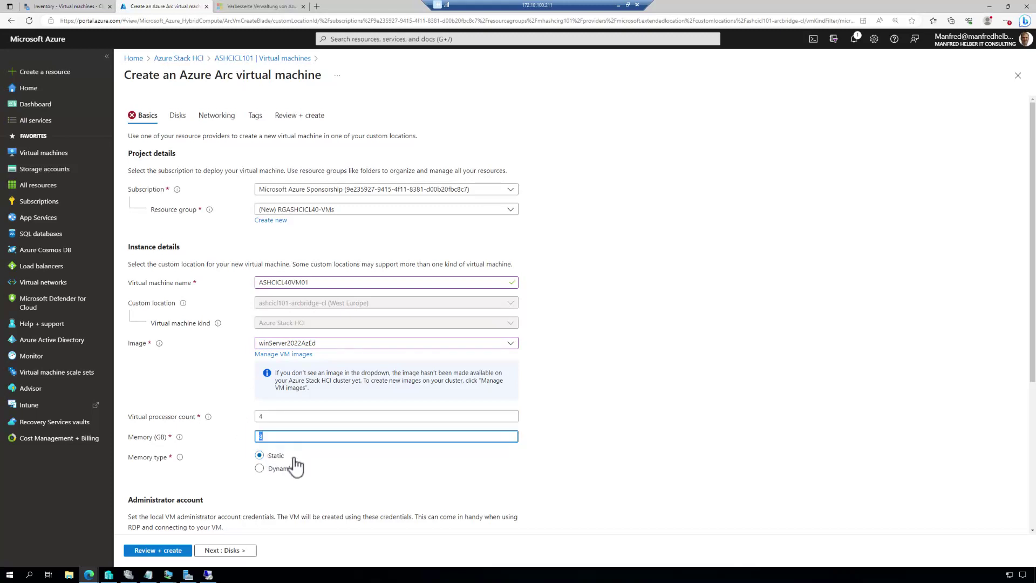
# Step: Enter the VM administrator's username, password and password confirmation, and switch guest management on and off again
pyautogui.click(218, 554)
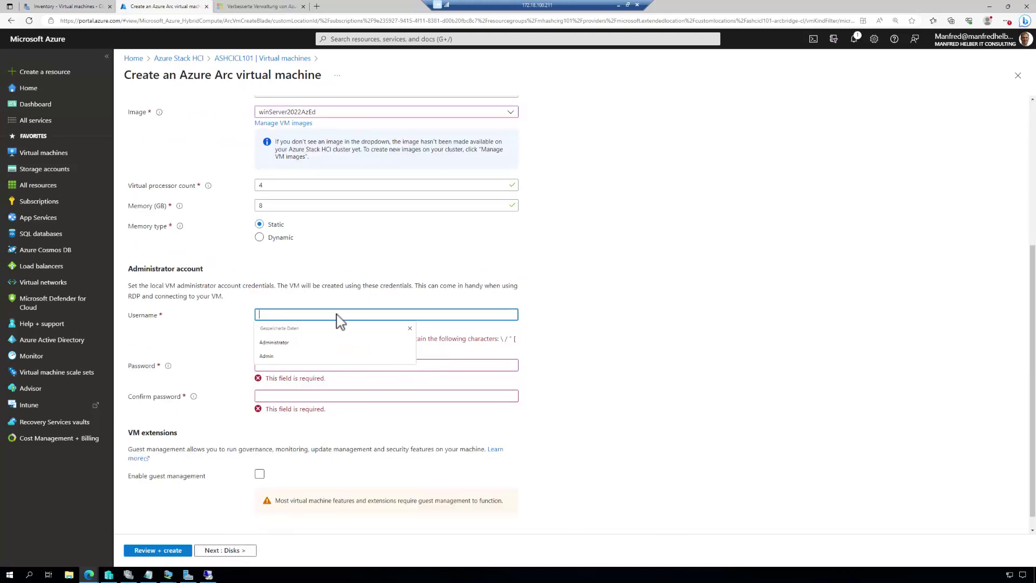
pyautogui.write('Manfred')
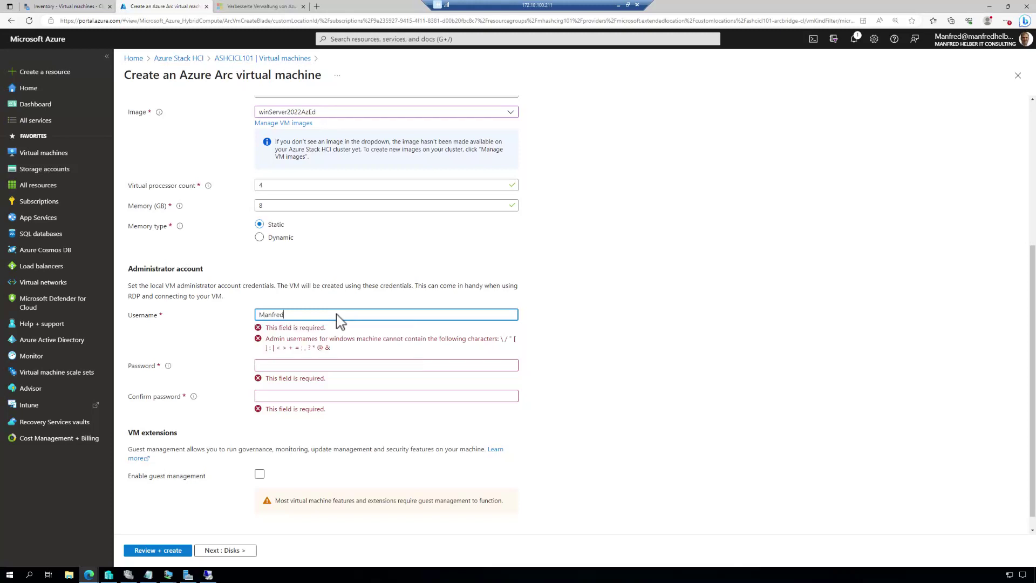
pyautogui.press('Tab')
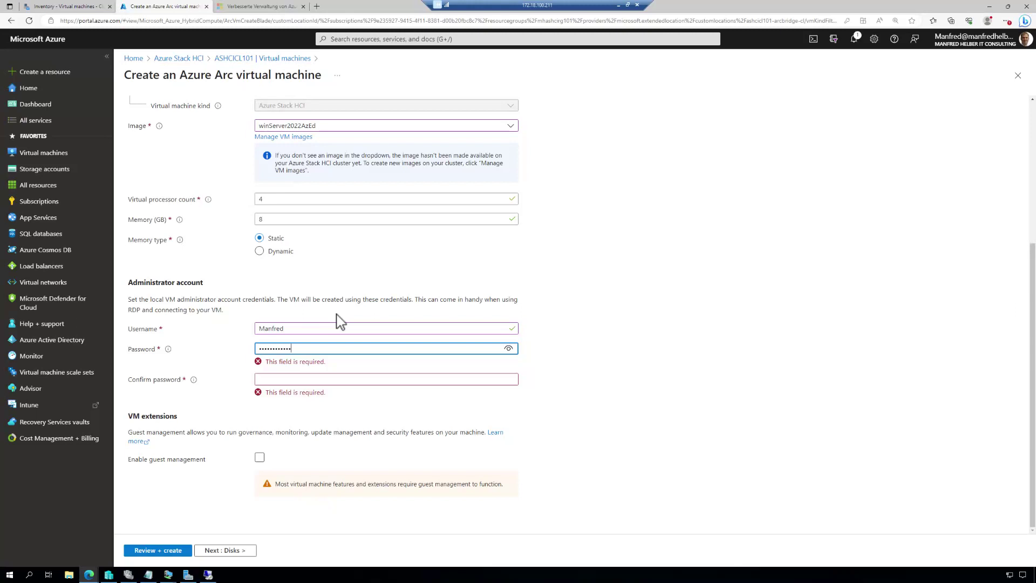
pyautogui.press('Tab')
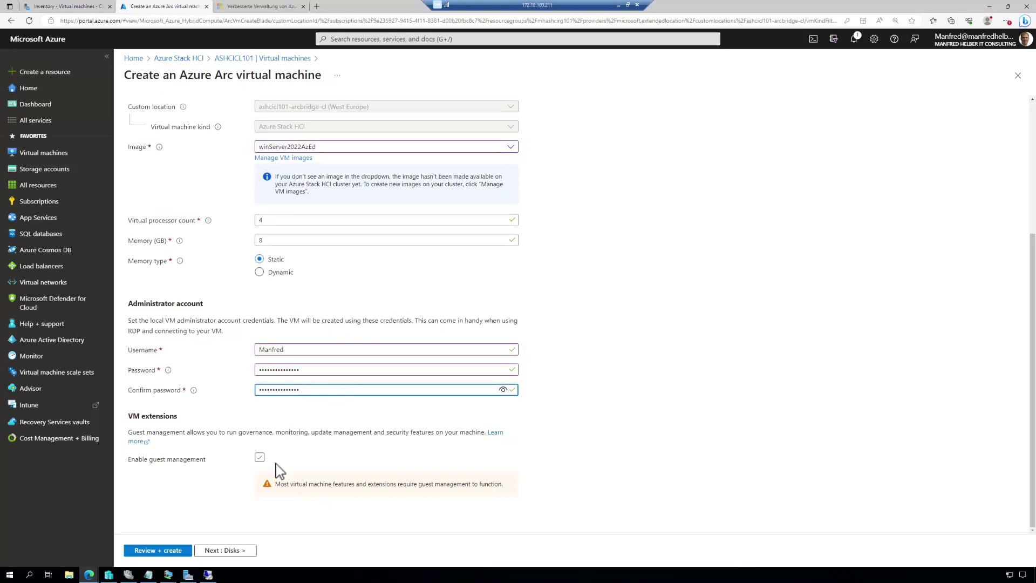
pyautogui.click(259, 458)
pyautogui.click(259, 458)
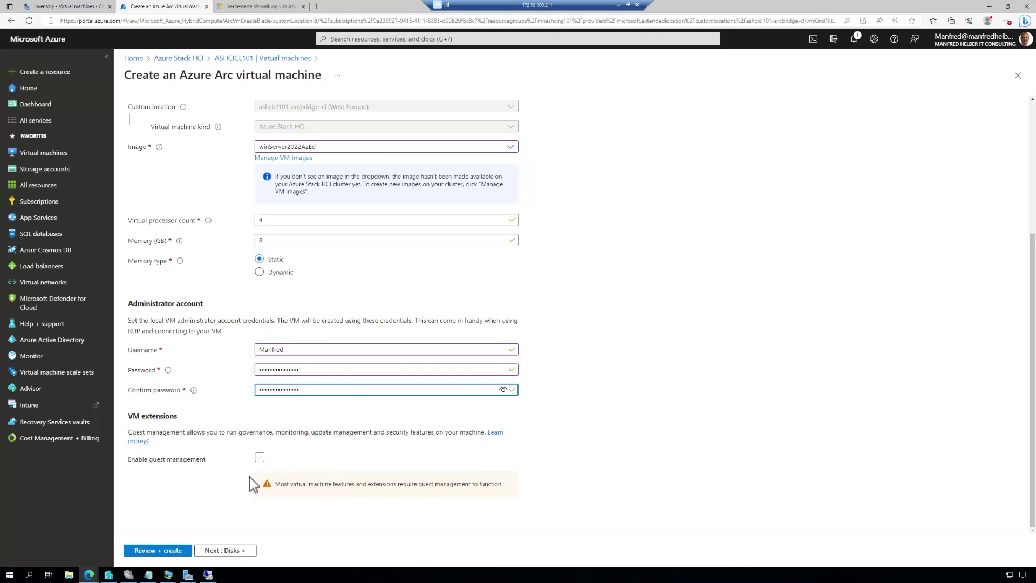
# Step: Proceed through the VM's disks, networking and tags without adding any entries, up to the final review
pyautogui.click(241, 551)
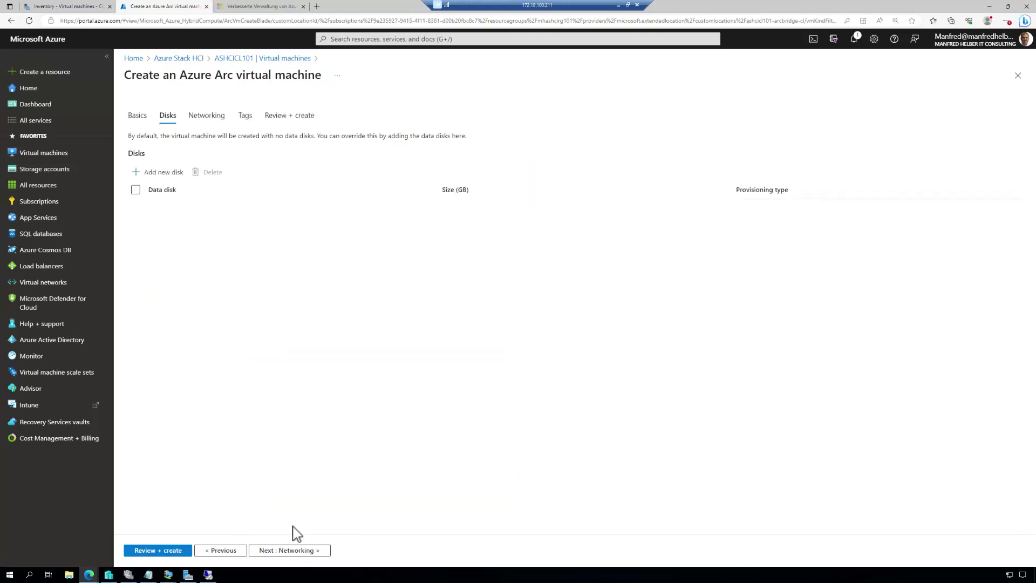
pyautogui.click(296, 553)
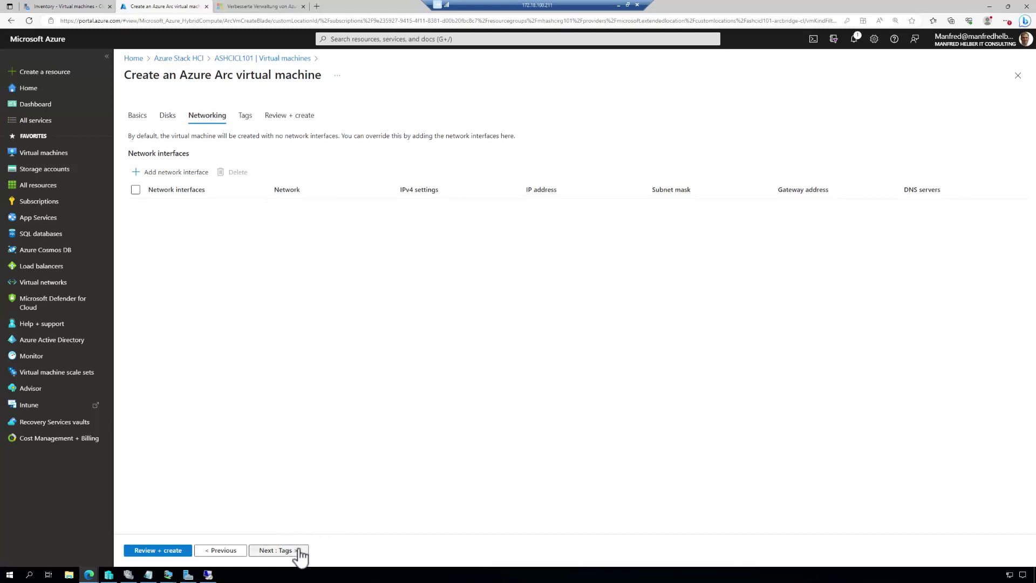
pyautogui.click(299, 550)
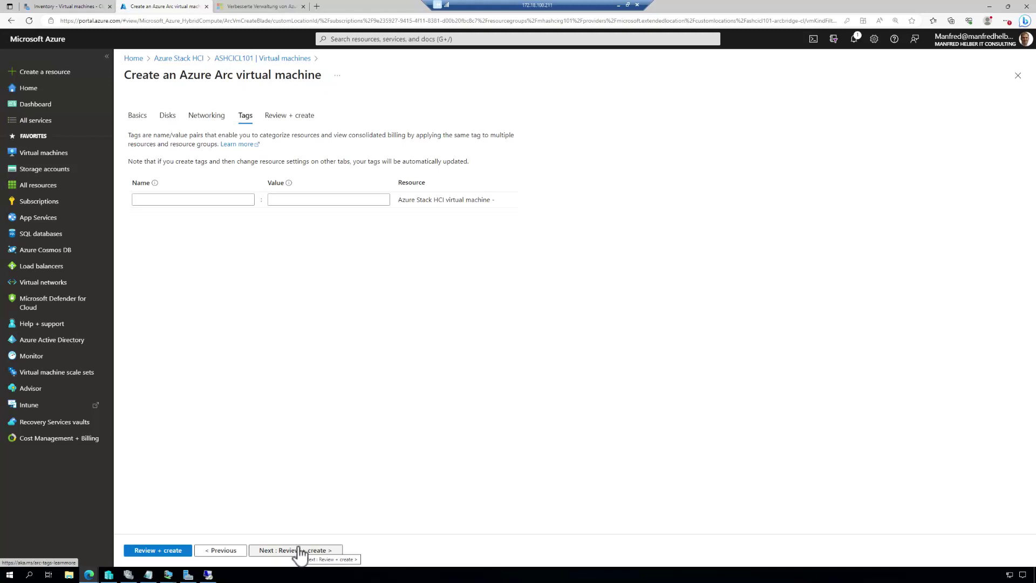
pyautogui.click(298, 551)
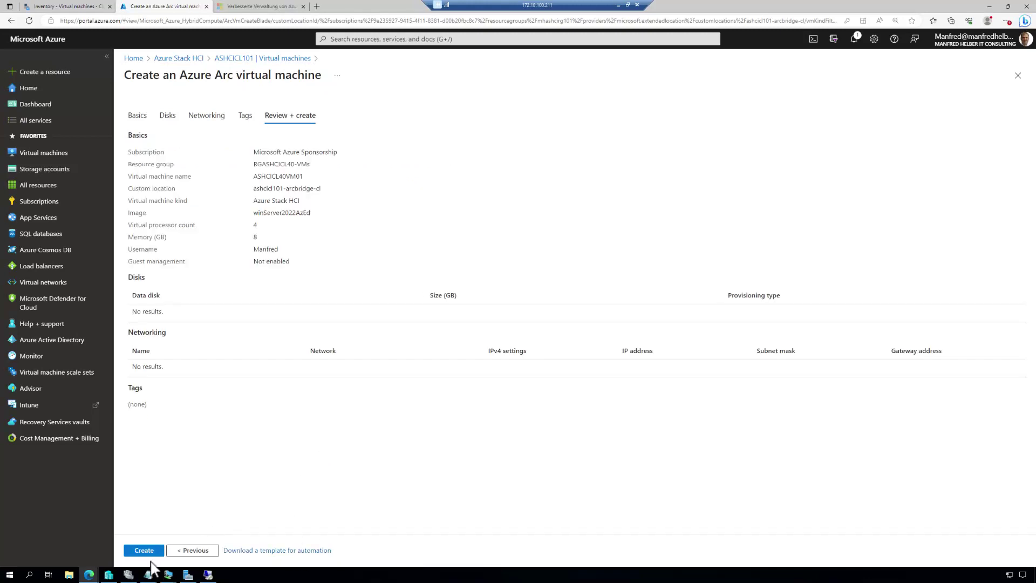
# Step: Switch to Failover Cluster Manager, examine the CL101VM01 and CL101VM06 roles on ASHCICL101, and compare with the VM review in the Azure portal
pyautogui.click(129, 573)
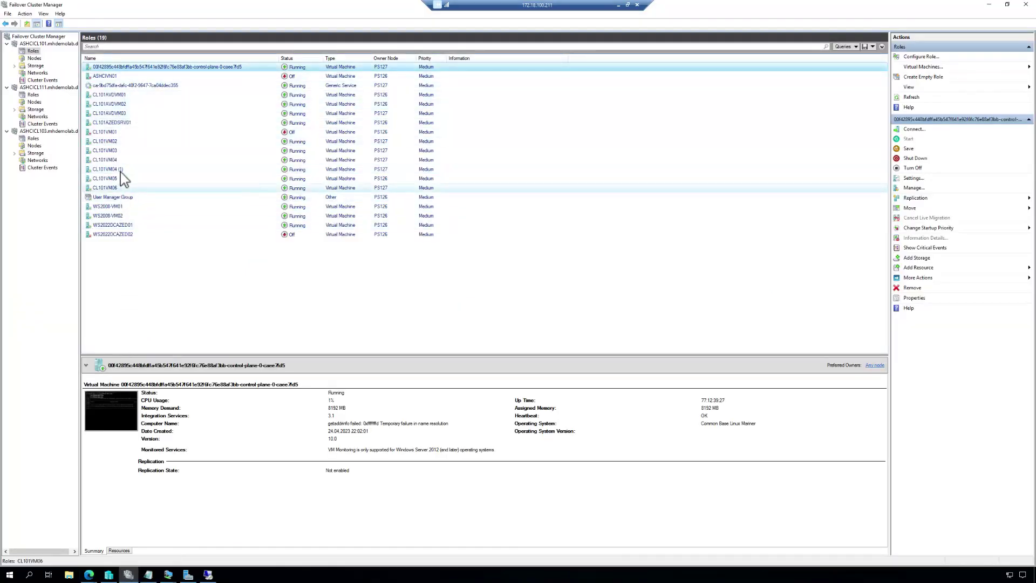
pyautogui.click(105, 142)
pyautogui.click(105, 132)
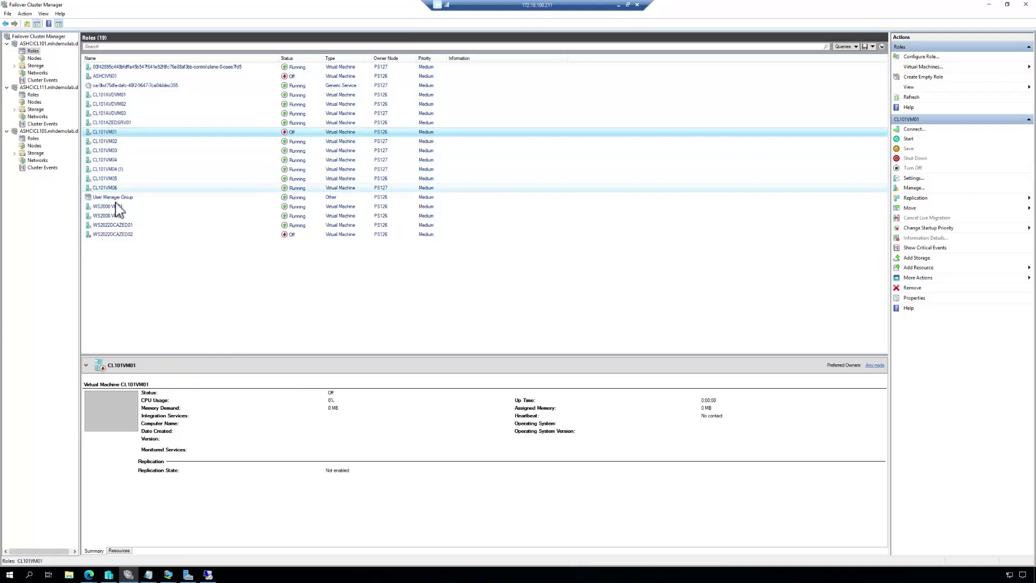
pyautogui.click(108, 187)
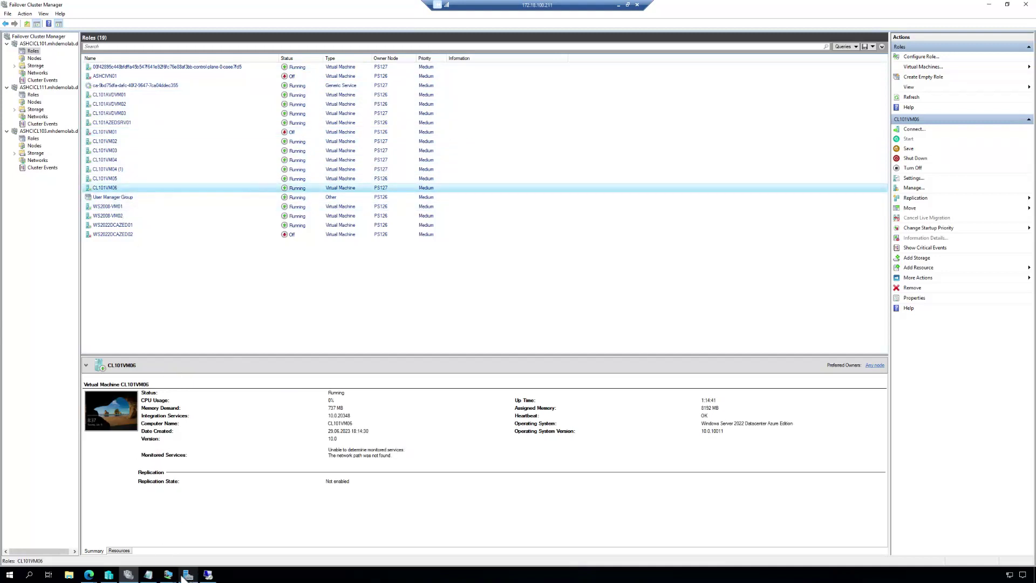
pyautogui.click(89, 575)
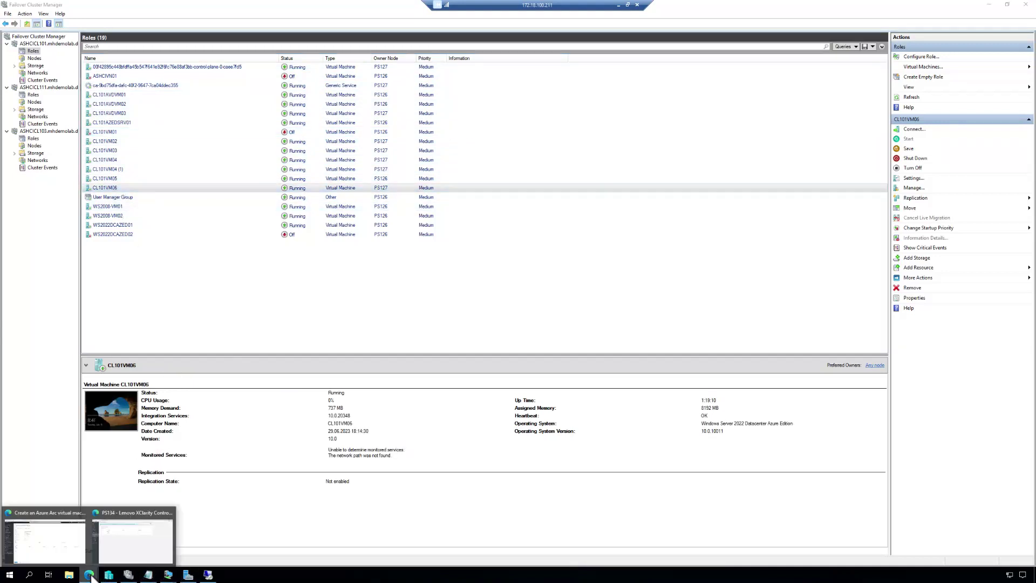
pyautogui.click(57, 551)
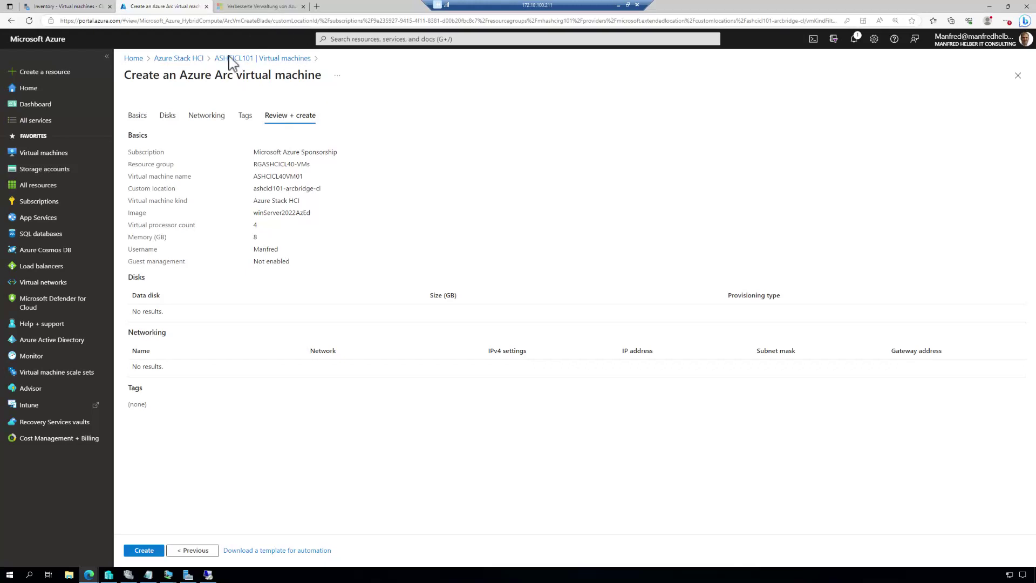
pyautogui.click(129, 575)
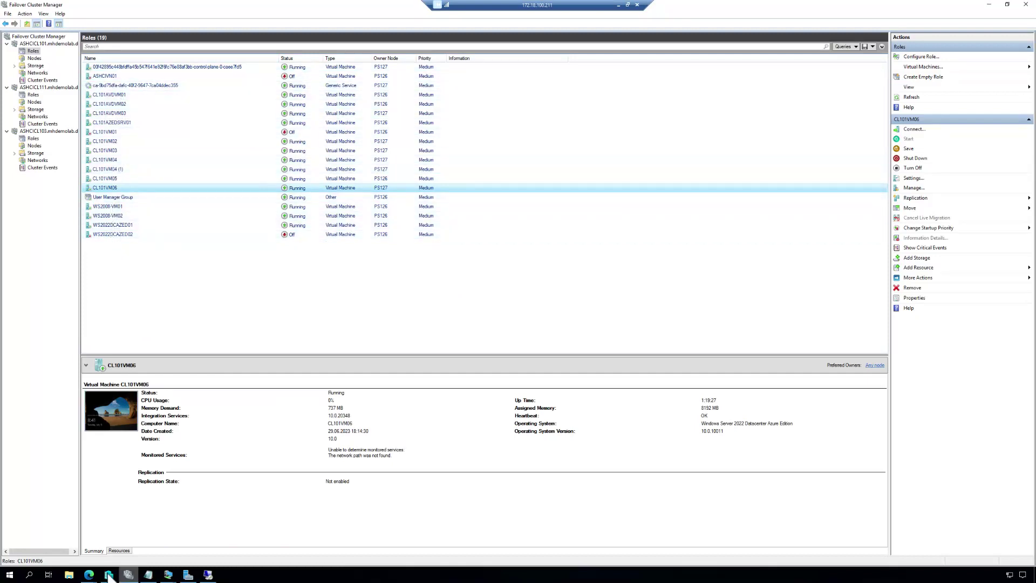
# Step: Return to the VM review in the Azure portal and create the virtual machine ASHCICL40VM01
pyautogui.click(89, 576)
pyautogui.click(58, 546)
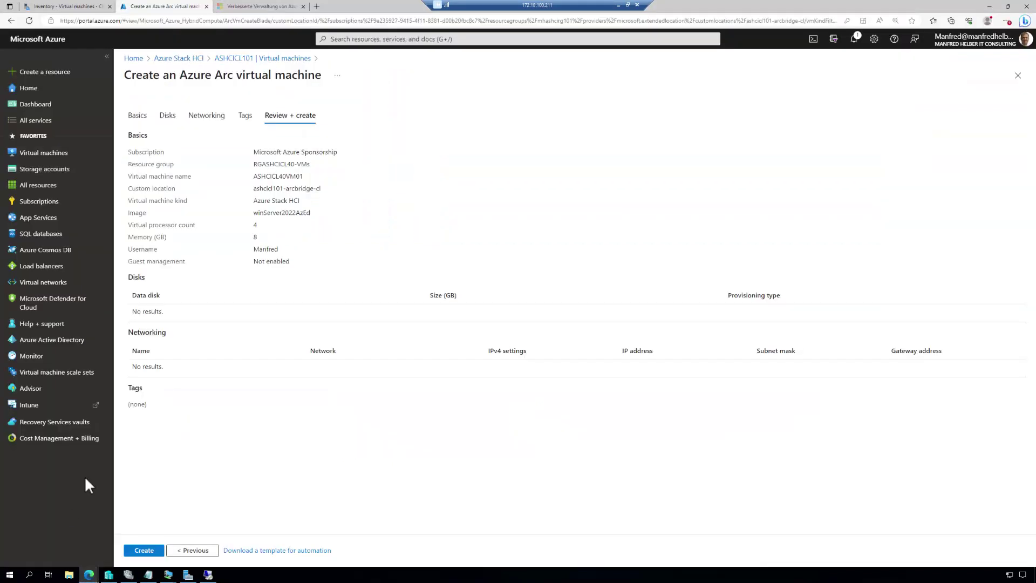
pyautogui.click(144, 550)
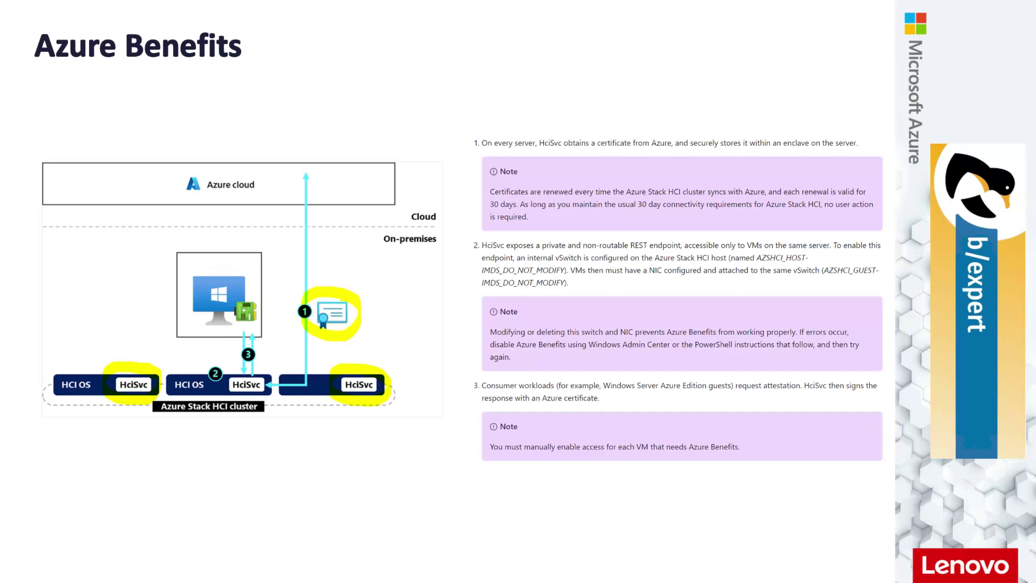
pyautogui.press('Right')
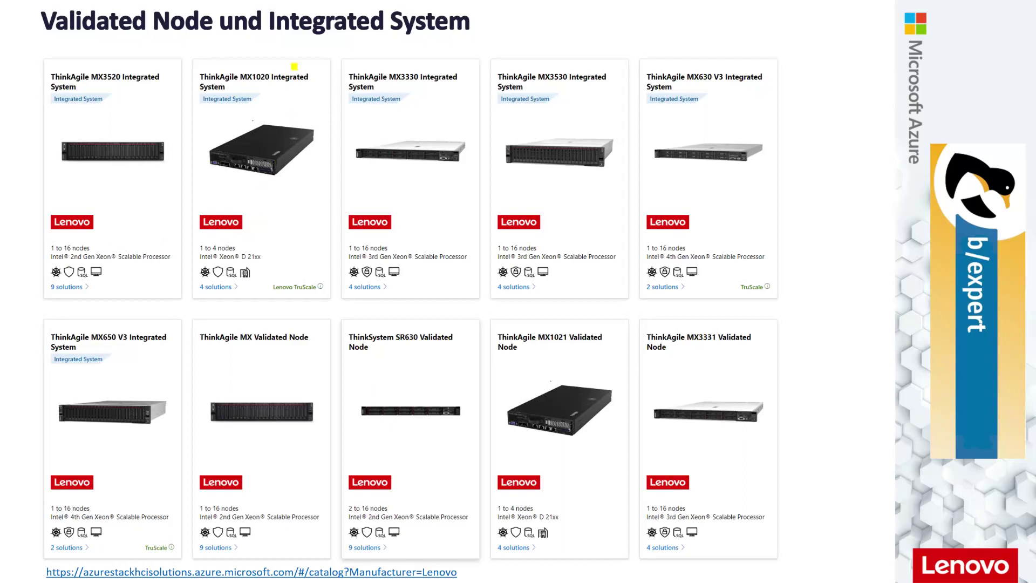
pyautogui.moveTo(300, 101)
pyautogui.mouseDown()
pyautogui.moveTo(227, 100)
pyautogui.moveTo(176, 173)
pyautogui.moveTo(259, 218)
pyautogui.moveTo(315, 122)
pyautogui.moveTo(277, 100)
pyautogui.mouseUp()
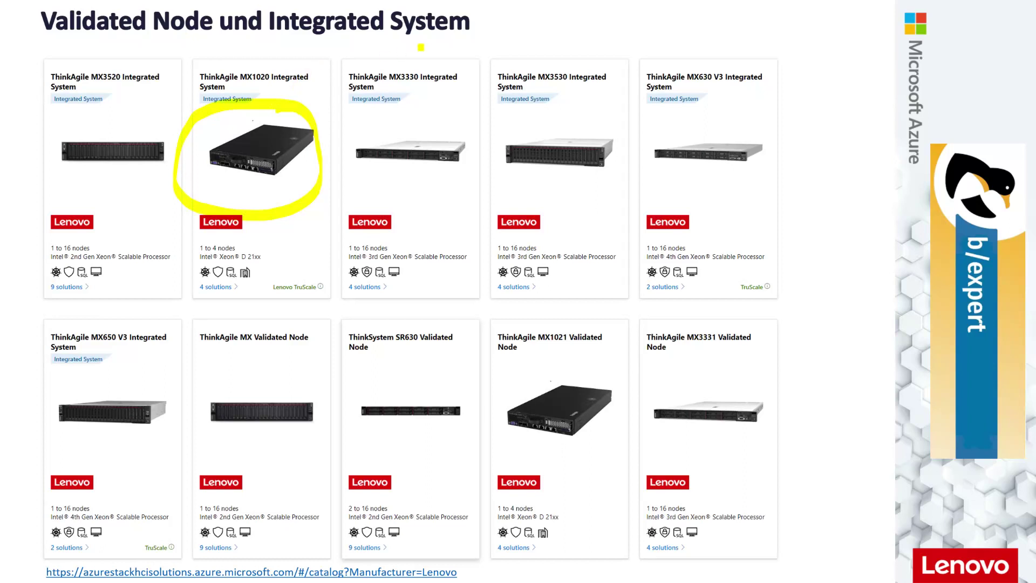
pyautogui.moveTo(447, 128)
pyautogui.mouseDown()
pyautogui.moveTo(447, 113)
pyautogui.moveTo(370, 113)
pyautogui.moveTo(370, 177)
pyautogui.moveTo(480, 132)
pyautogui.moveTo(380, 103)
pyautogui.mouseUp()
pyautogui.moveTo(164, 125)
pyautogui.mouseDown()
pyautogui.moveTo(125, 112)
pyautogui.moveTo(14, 160)
pyautogui.moveTo(165, 166)
pyautogui.moveTo(160, 112)
pyautogui.mouseUp()
pyautogui.click(523, 173)
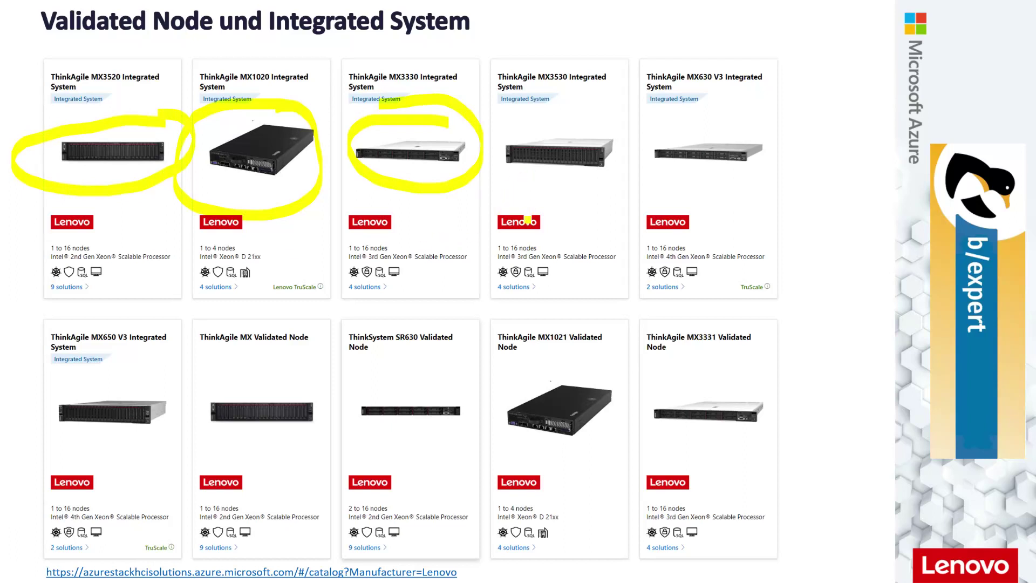
pyautogui.moveTo(601, 132)
pyautogui.mouseDown()
pyautogui.moveTo(576, 123)
pyautogui.moveTo(498, 146)
pyautogui.moveTo(546, 197)
pyautogui.moveTo(604, 116)
pyautogui.moveTo(550, 114)
pyautogui.mouseUp()
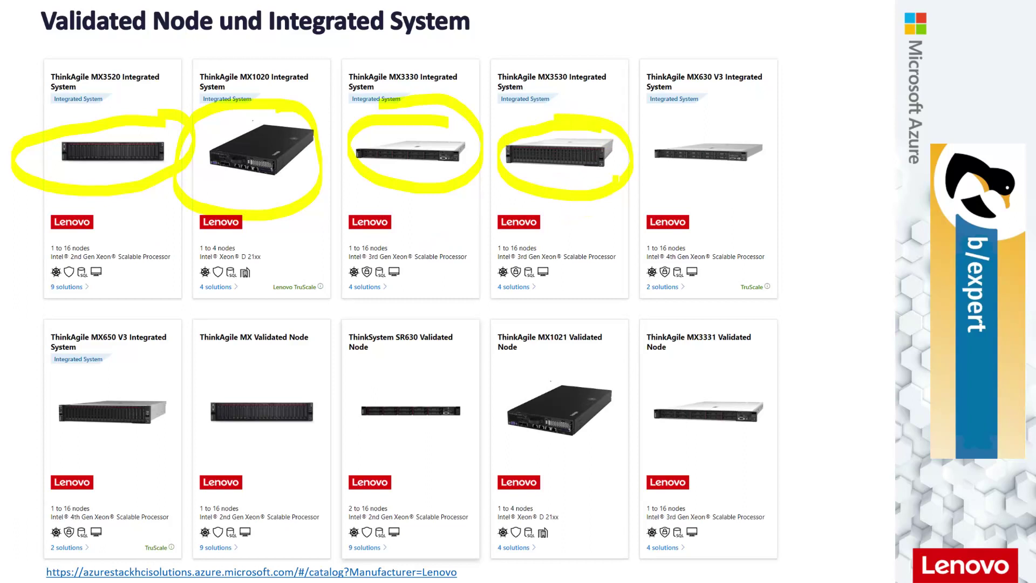
pyautogui.moveTo(708, 129)
pyautogui.mouseDown()
pyautogui.moveTo(645, 141)
pyautogui.moveTo(693, 180)
pyautogui.moveTo(777, 137)
pyautogui.moveTo(684, 118)
pyautogui.mouseUp()
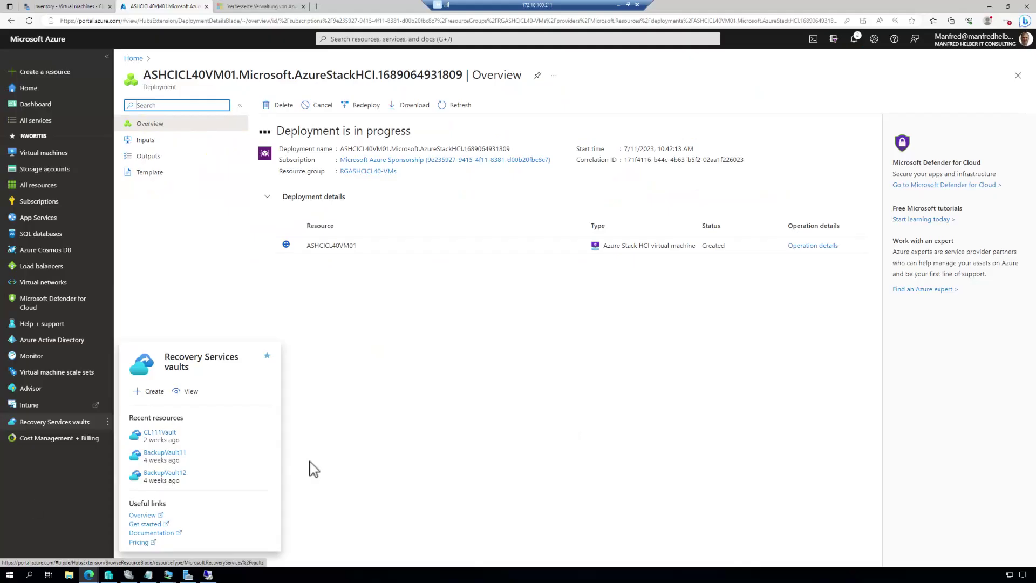
# Step: Review the operation details of the ASHCICL40VM01 deployment and open the virtual machine list of the ASHCICL101 Azure Stack HCI cluster
pyautogui.click(828, 248)
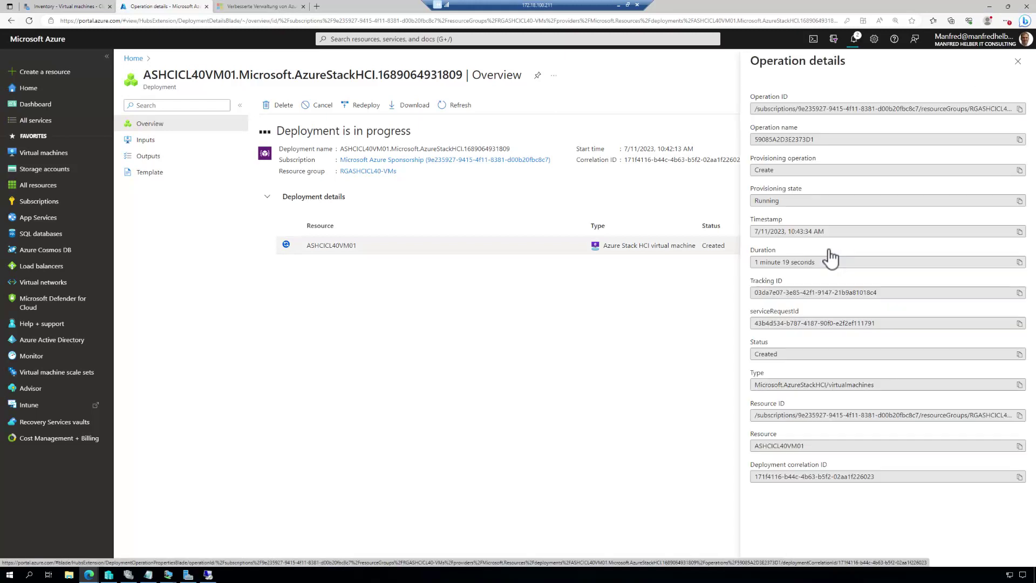
pyautogui.click(1017, 61)
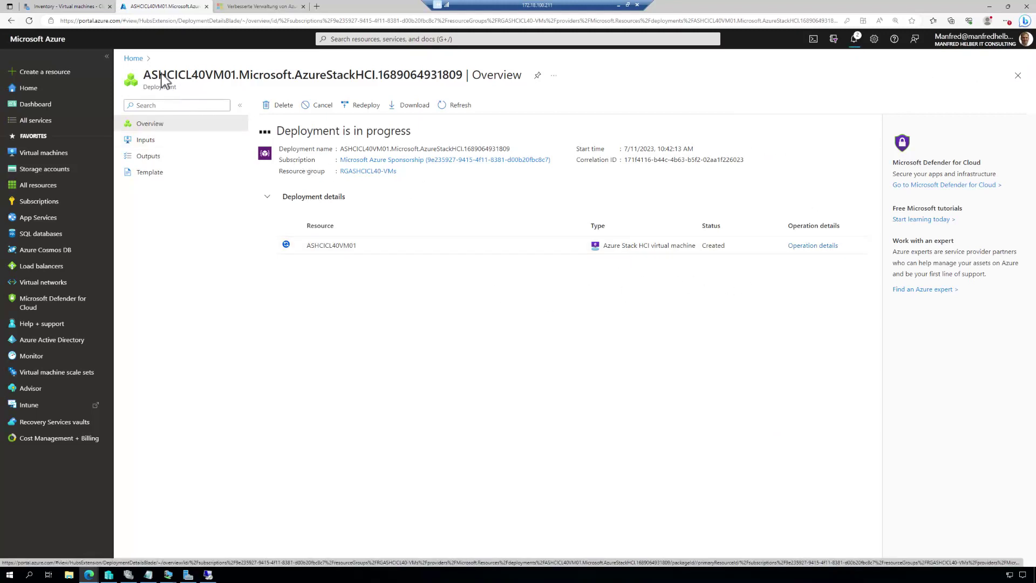
pyautogui.click(133, 58)
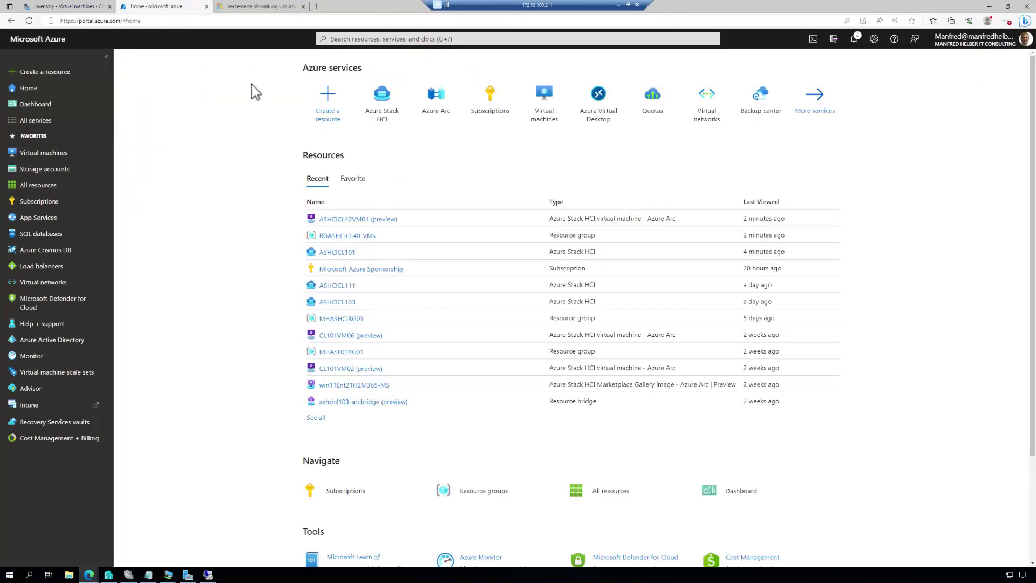
pyautogui.click(384, 107)
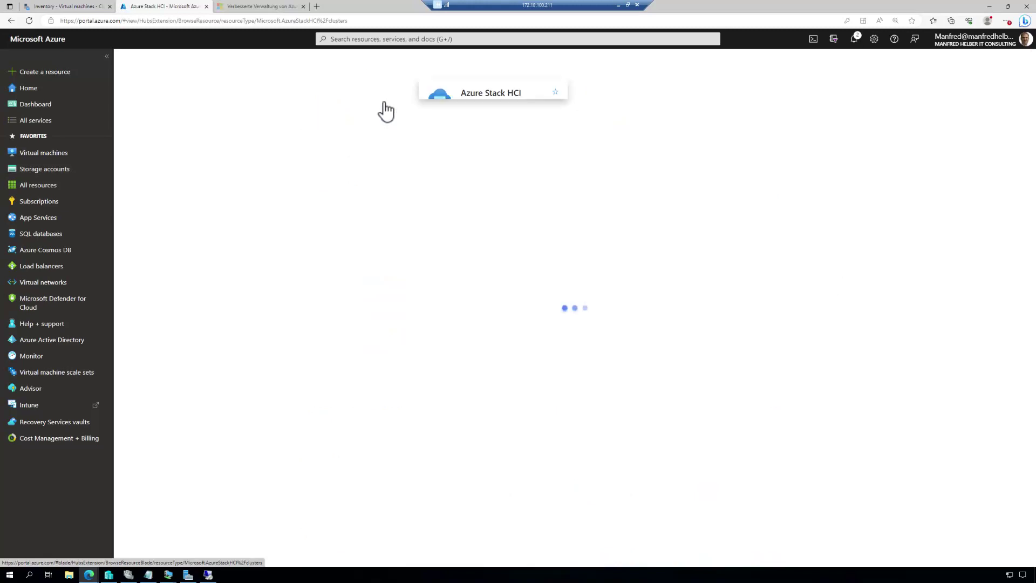
pyautogui.click(169, 185)
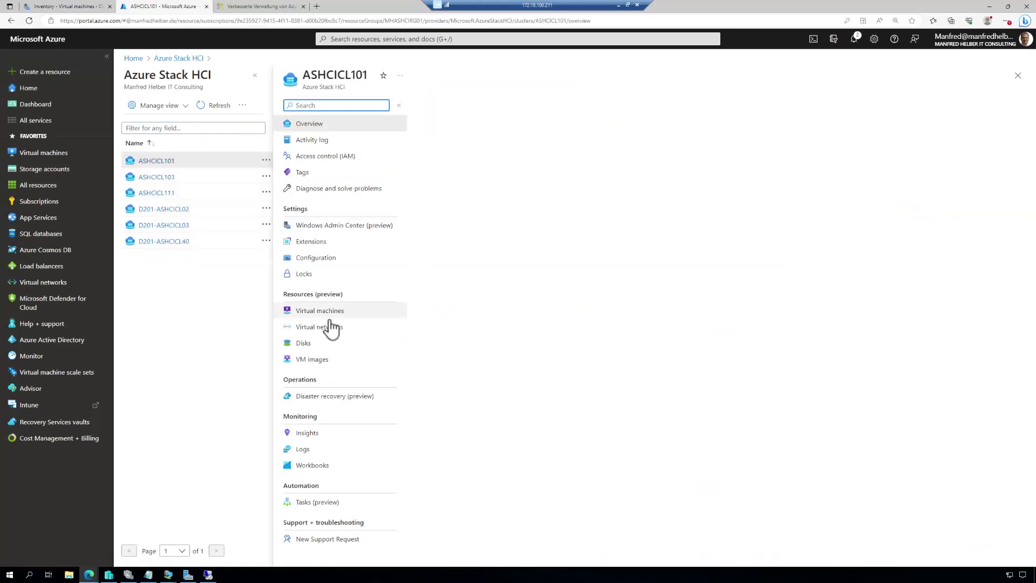
pyautogui.click(327, 314)
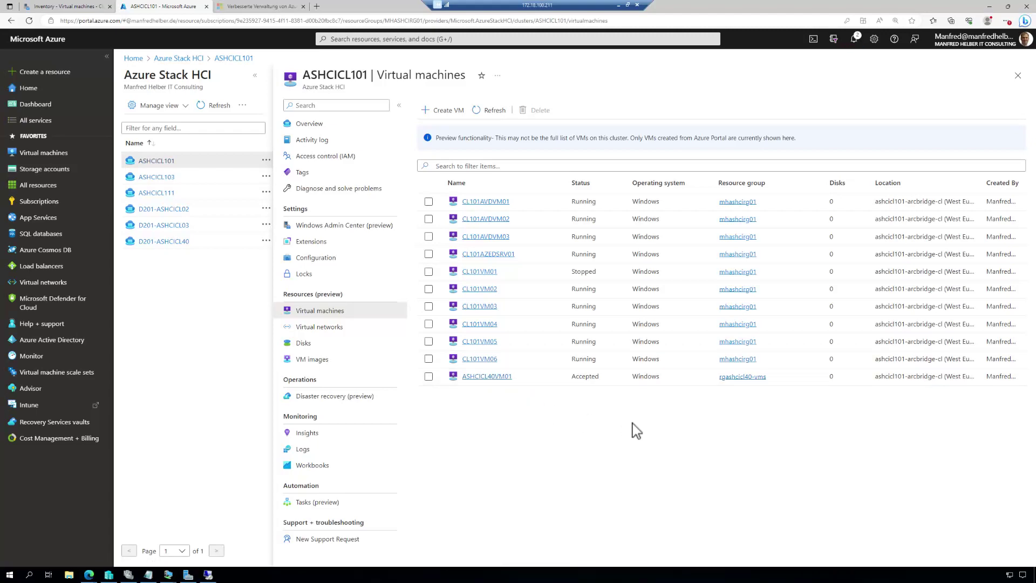
# Step: Switch to Failover Cluster Manager and refresh the roles of the ASHCICL101 cluster
pyautogui.press('super+plus')
pyautogui.click(128, 574)
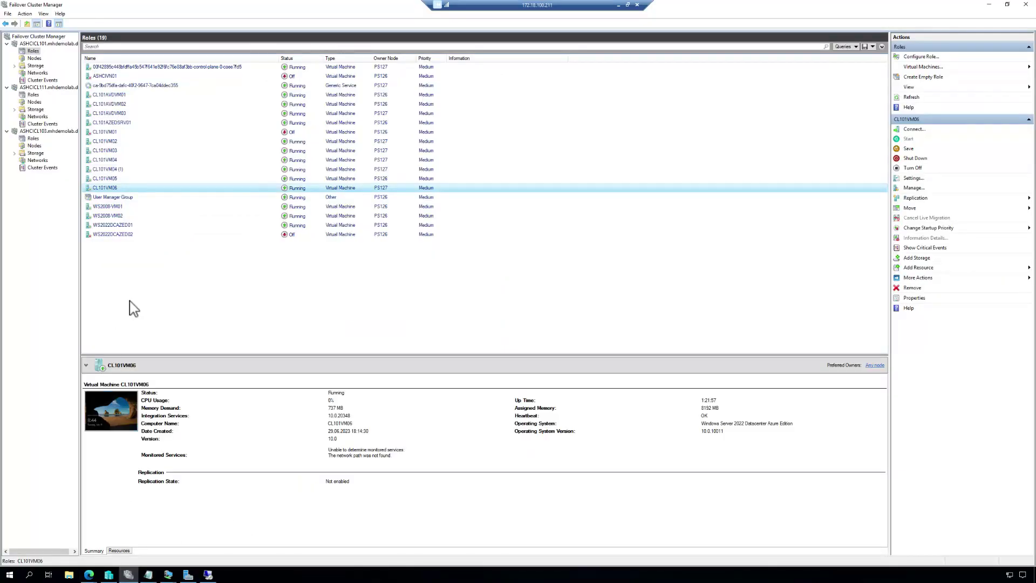
pyautogui.rightClick(43, 53)
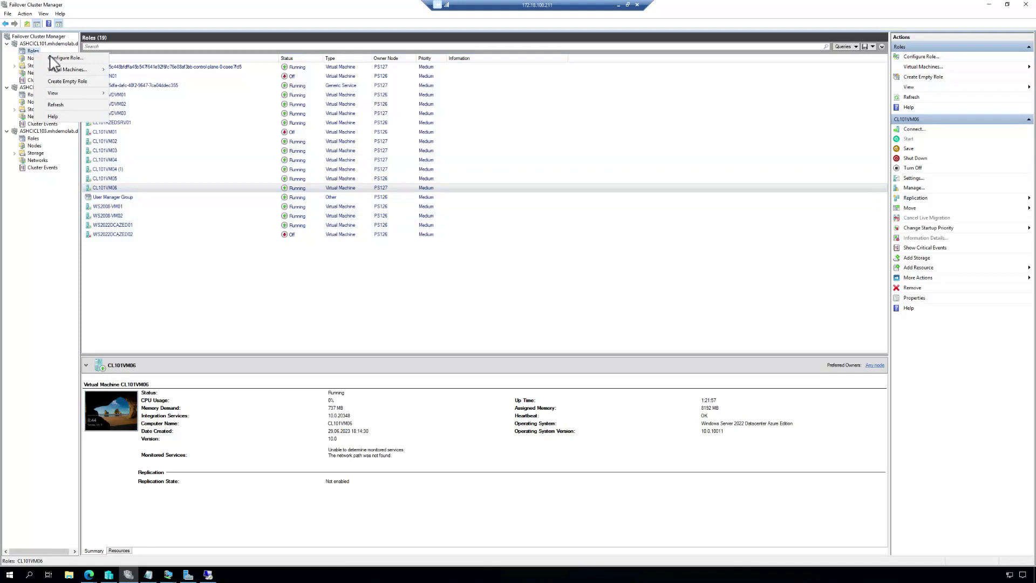
pyautogui.click(67, 105)
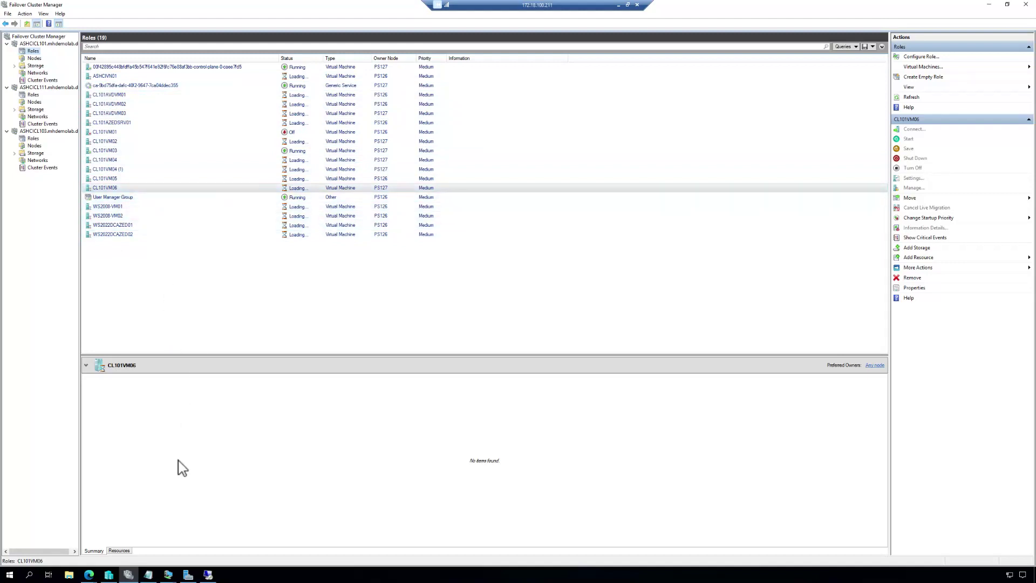
# Step: Return to the browser and refresh the ASHCICL101 virtual machine inventory in Windows Admin Center
pyautogui.moveTo(90, 576)
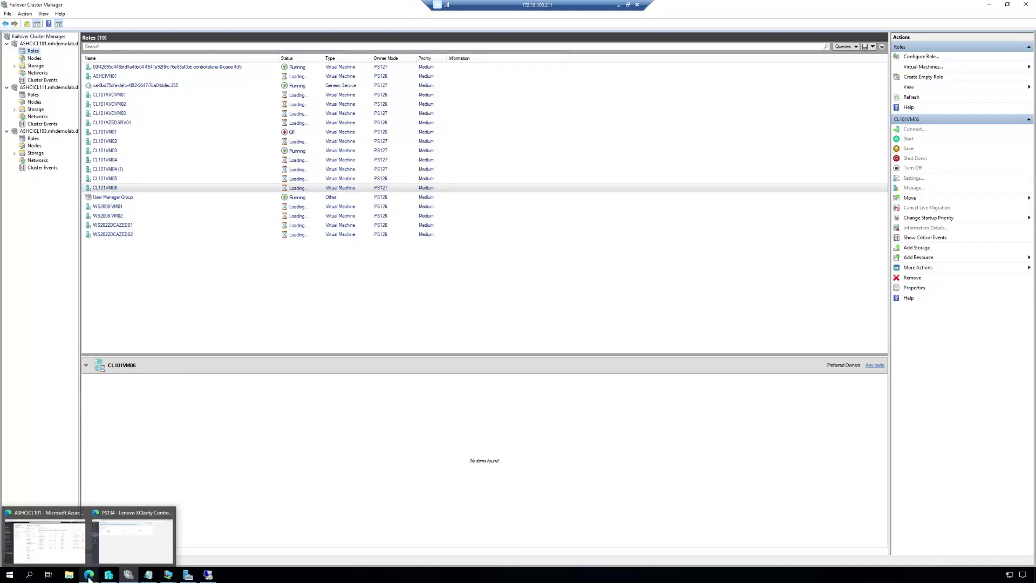
pyautogui.click(64, 559)
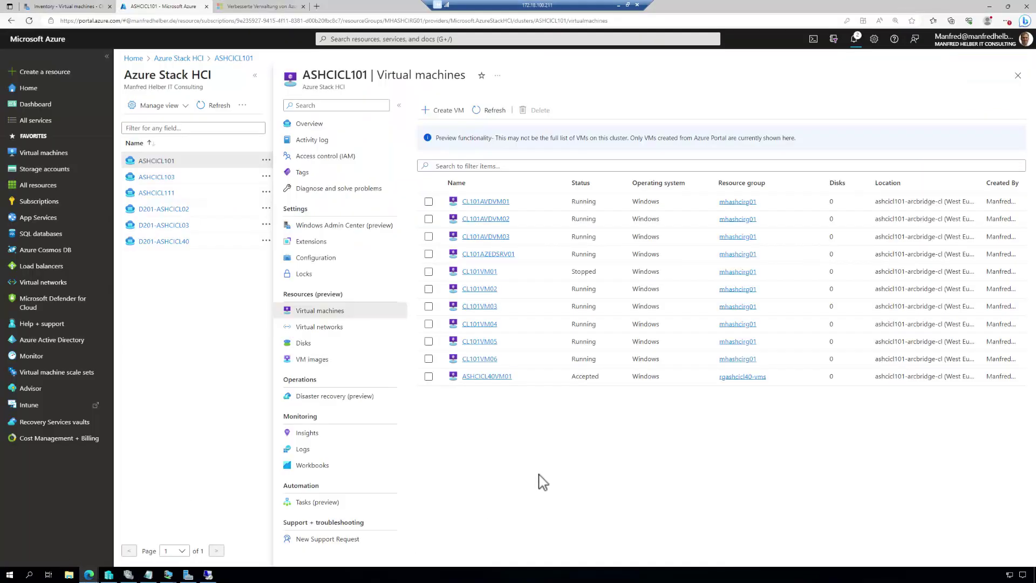
pyautogui.click(50, 7)
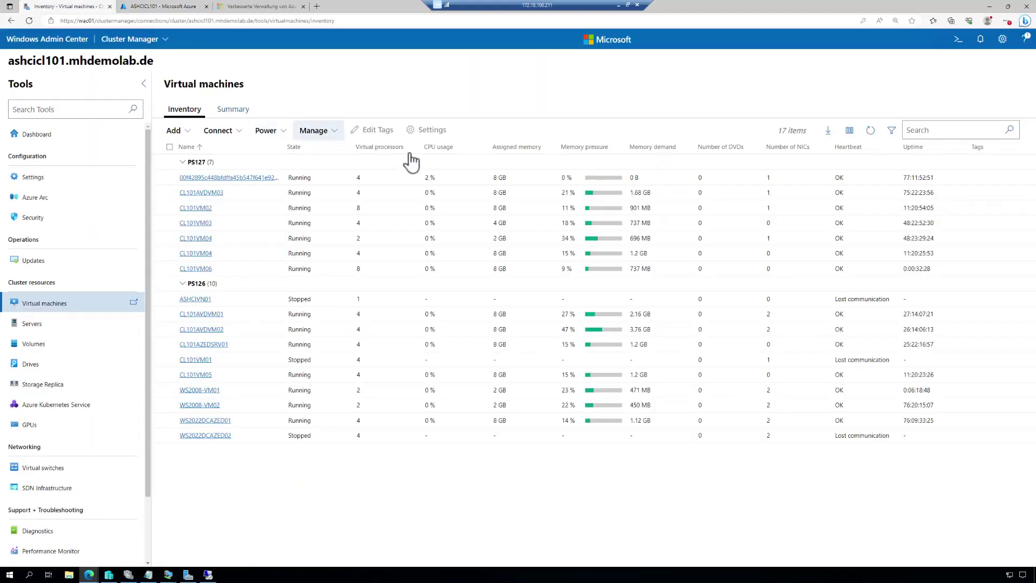
pyautogui.click(870, 131)
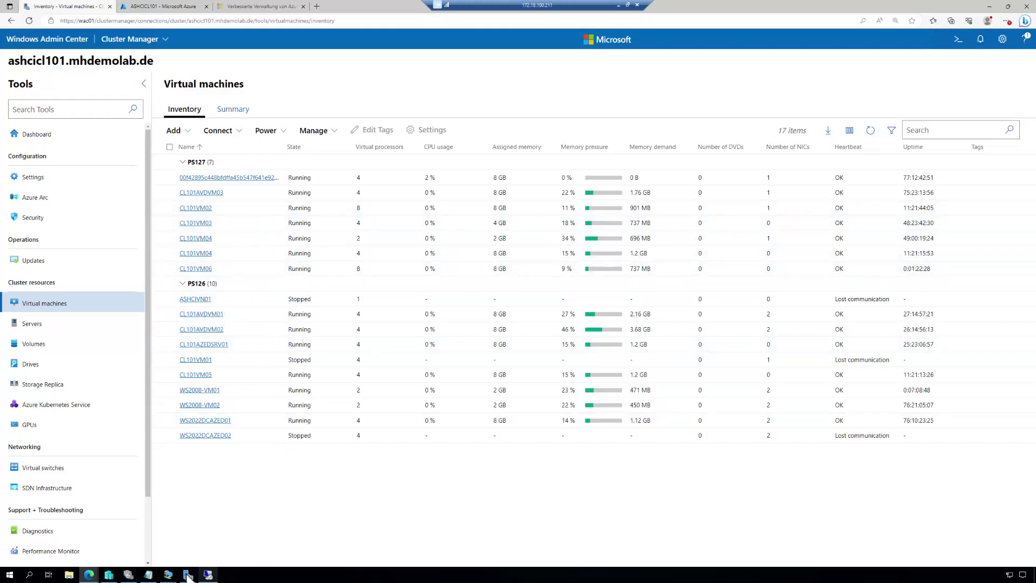
# Step: Recheck the ASHCICL101 roles in Failover Cluster Manager and return to the Windows Admin Center inventory
pyautogui.moveTo(130, 576)
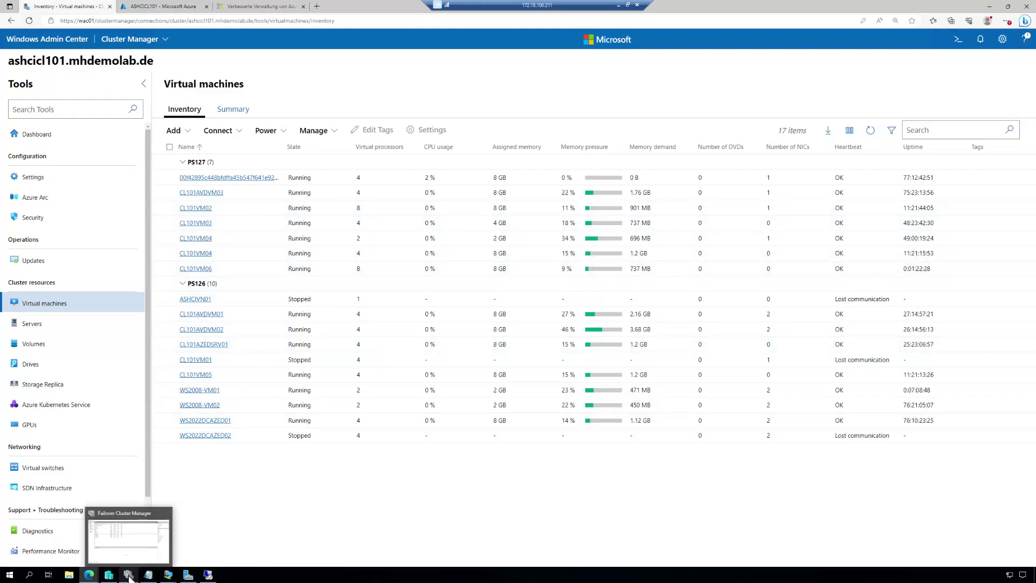
pyautogui.click(130, 576)
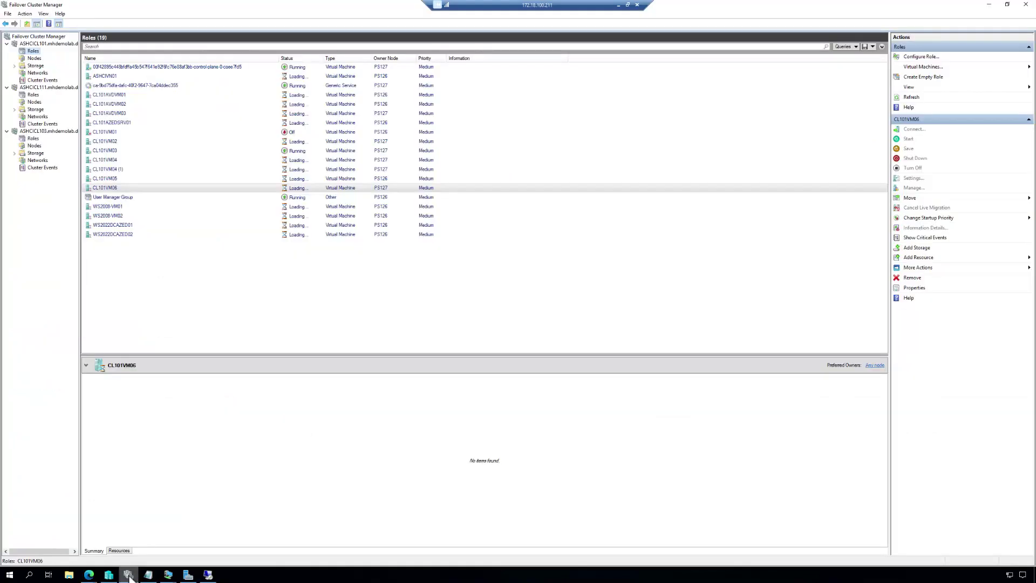
pyautogui.click(983, 4)
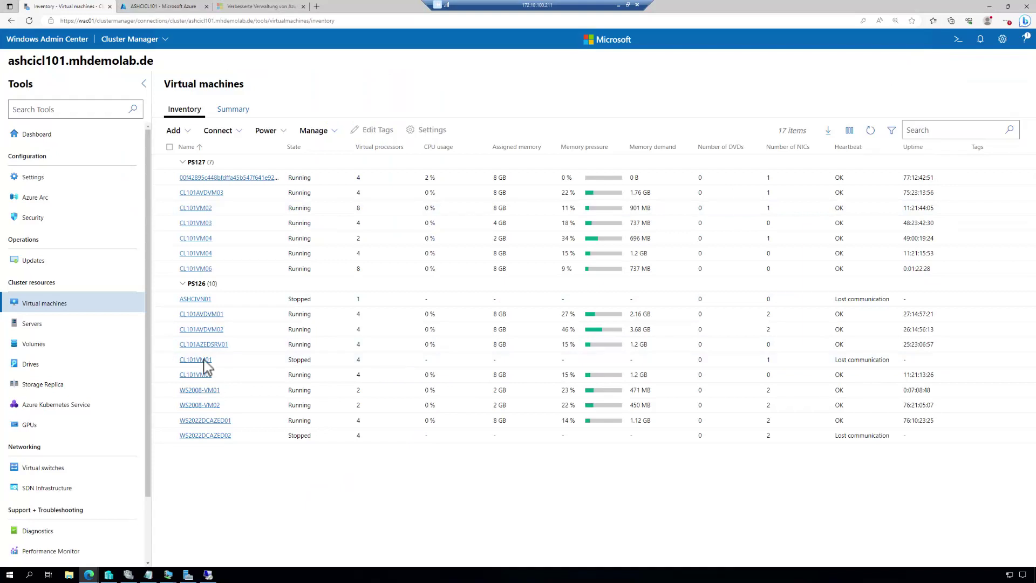
# Step: Open CL101VM06 in Windows Admin Center and examine its assigned memory and virtual processors
pyautogui.click(201, 269)
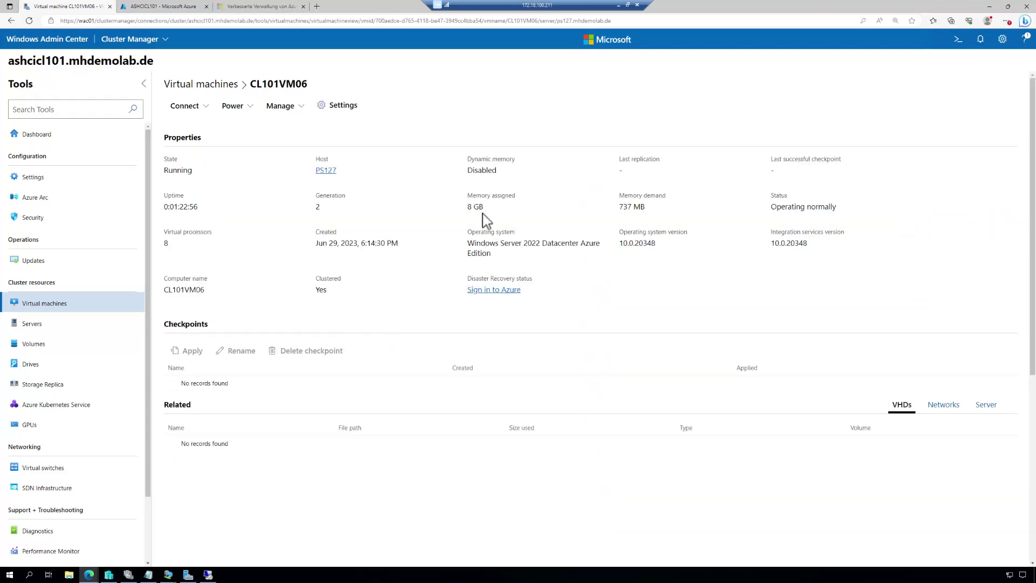
pyautogui.moveTo(466, 203); pyautogui.dragTo(490, 213)
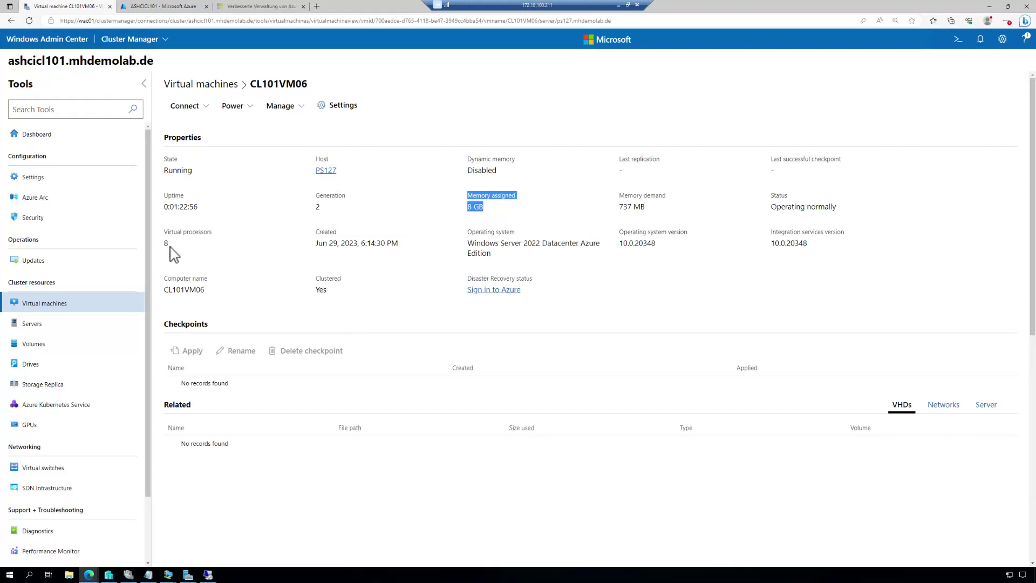
pyautogui.moveTo(161, 243); pyautogui.dragTo(182, 246)
# Step: Switch to the Azure portal and examine the CPU cores and memory in the CL101VM06 overview
pyautogui.click(170, 8)
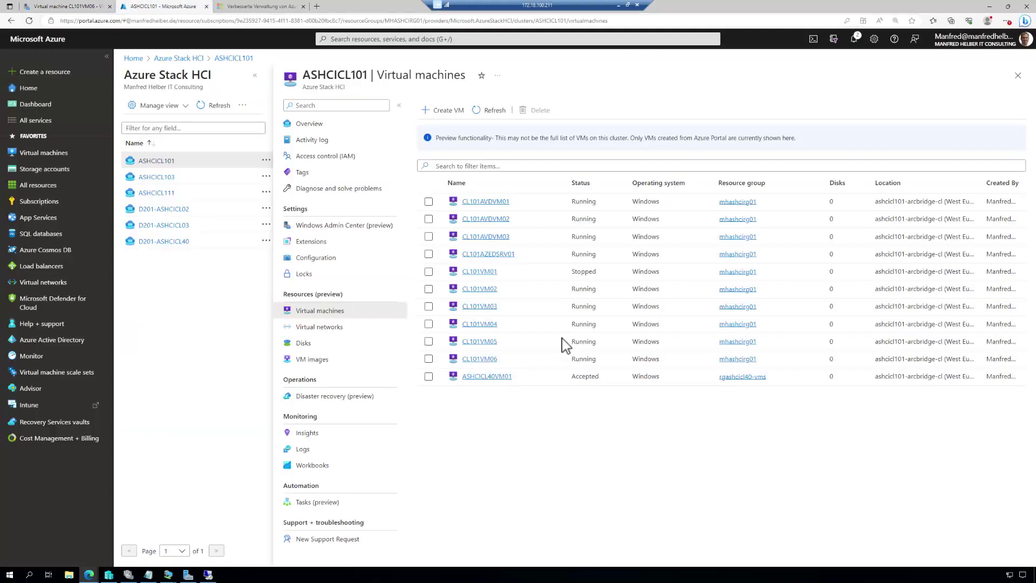
pyautogui.click(483, 360)
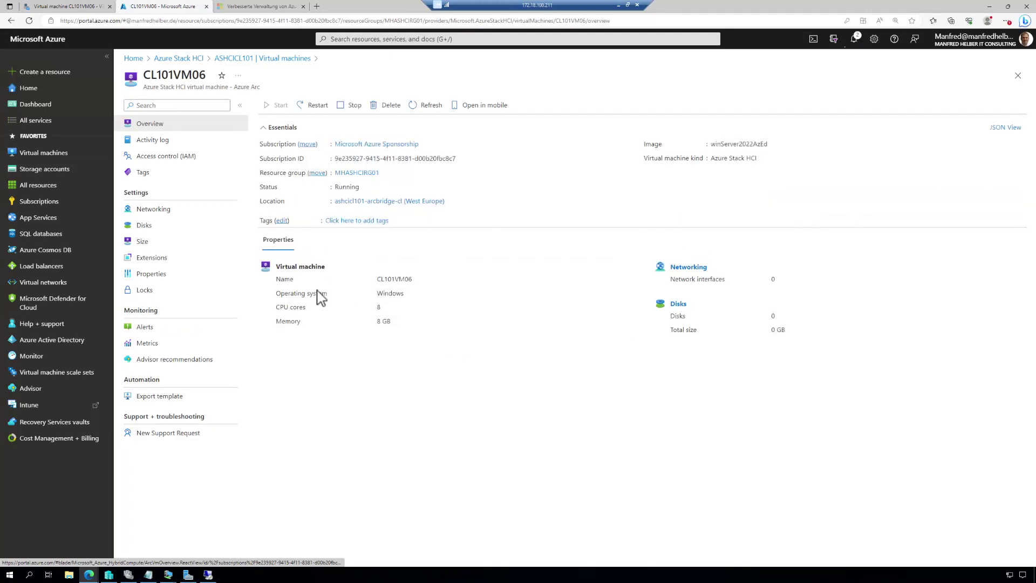
pyautogui.doubleClick(380, 307)
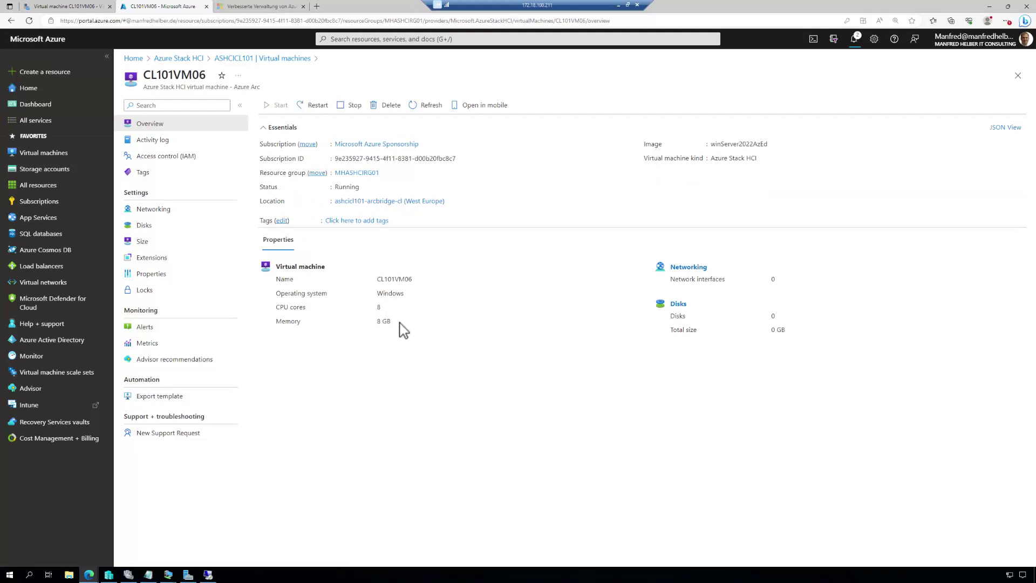
pyautogui.tripleClick(396, 323)
# Step: Set the memory of CL101VM06 to 12 GB, keep 8 virtual processors, and save the new size
pyautogui.click(142, 244)
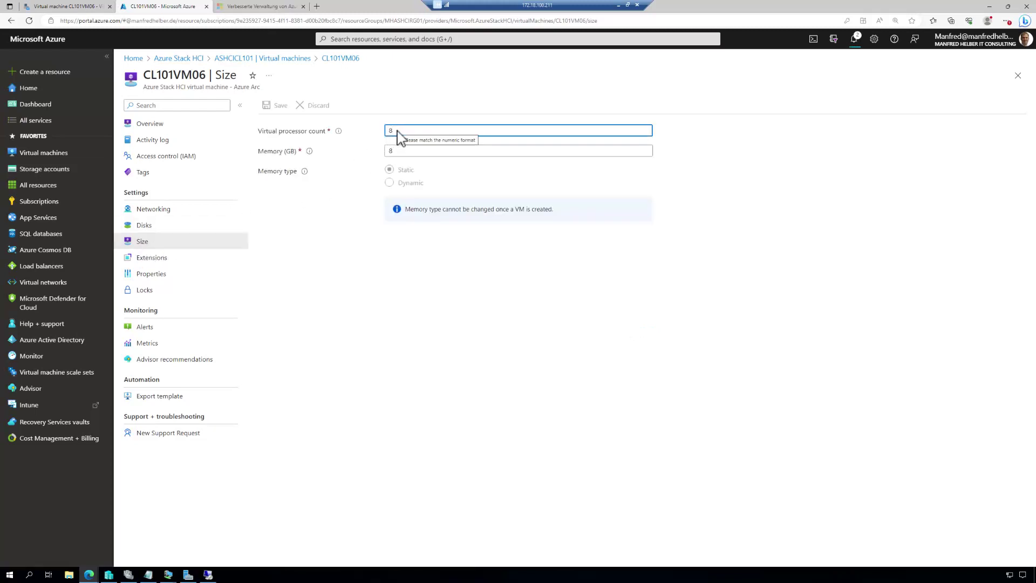
pyautogui.press('Tab')
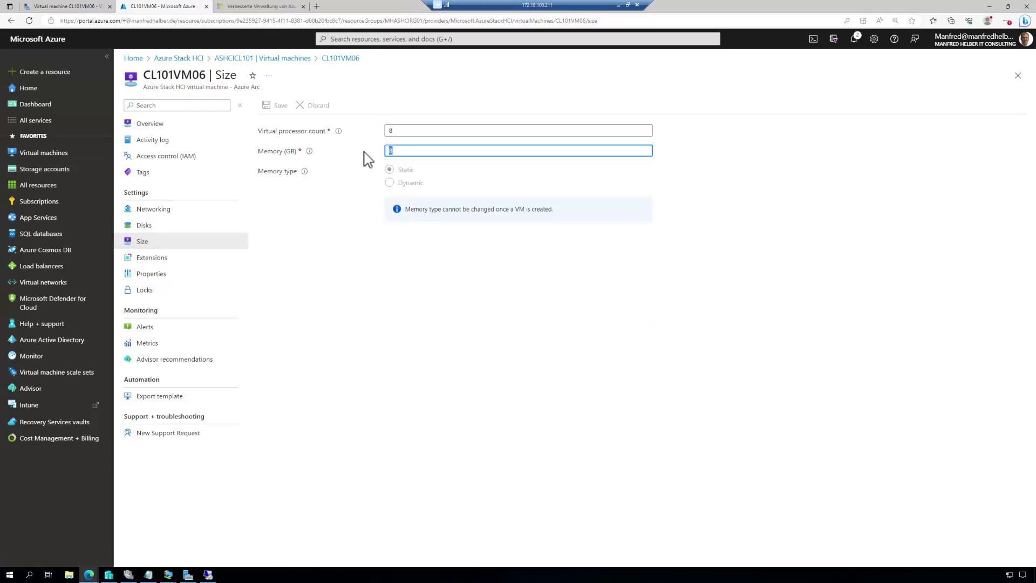
pyautogui.write('12')
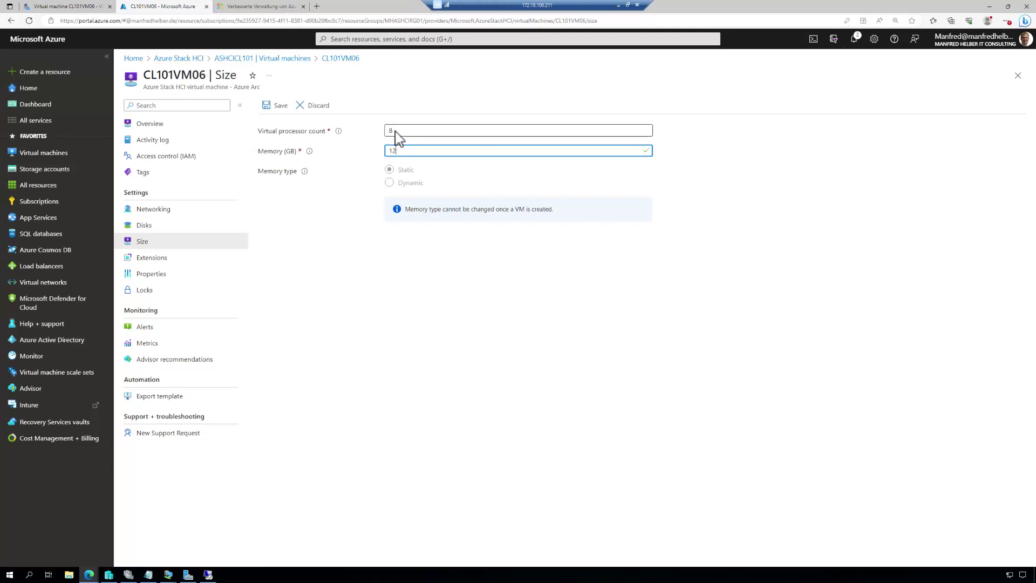
pyautogui.hotkey('shift', 'Tab')
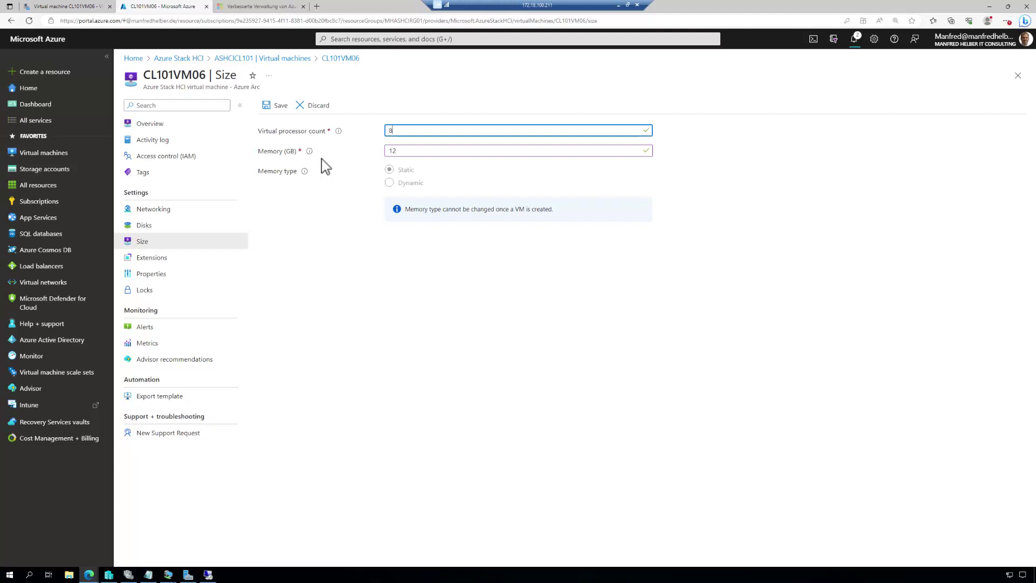
pyautogui.click(275, 107)
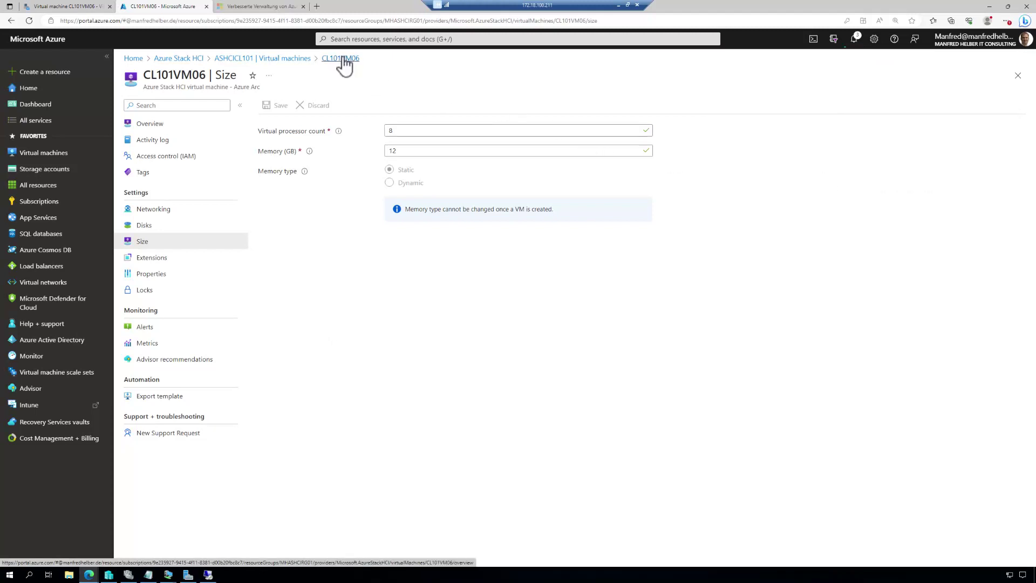
# Step: Reopen the CL101VM06 overview to check its CPU cores and memory, and switch to Windows Admin Center to compare them
pyautogui.click(285, 58)
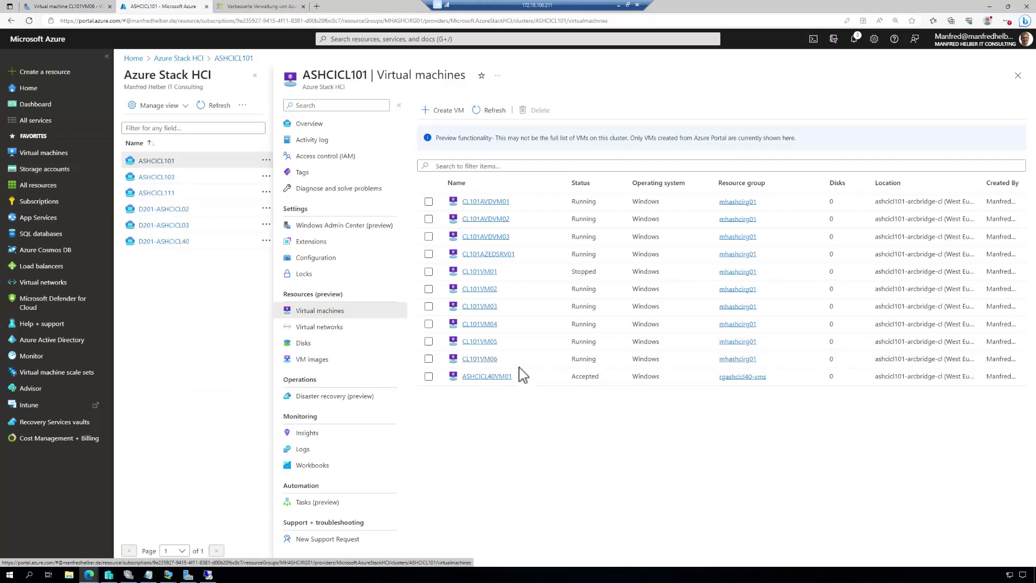
pyautogui.click(479, 359)
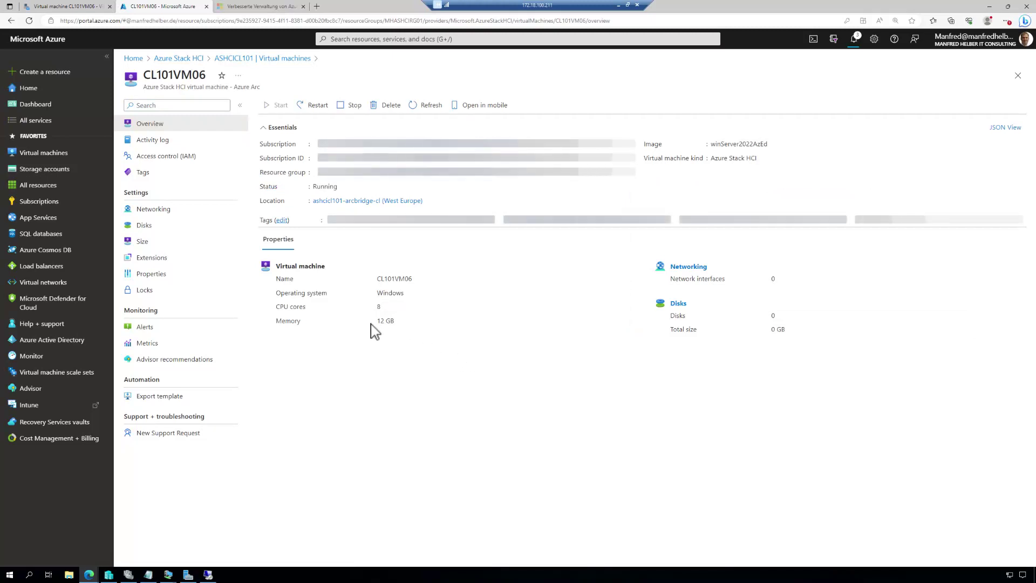
pyautogui.doubleClick(379, 306)
pyautogui.moveTo(377, 322); pyautogui.dragTo(428, 331)
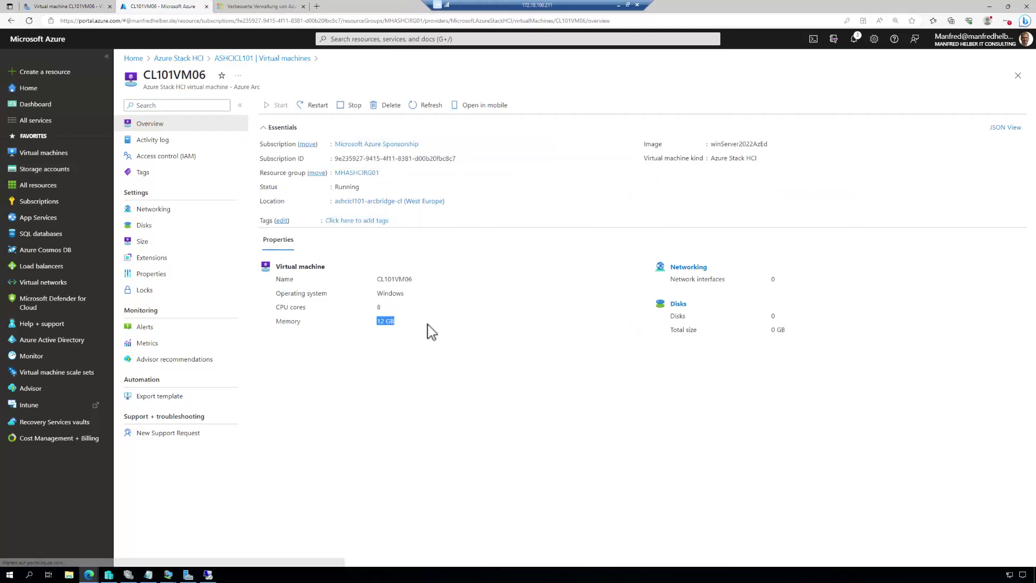
pyautogui.click(77, 8)
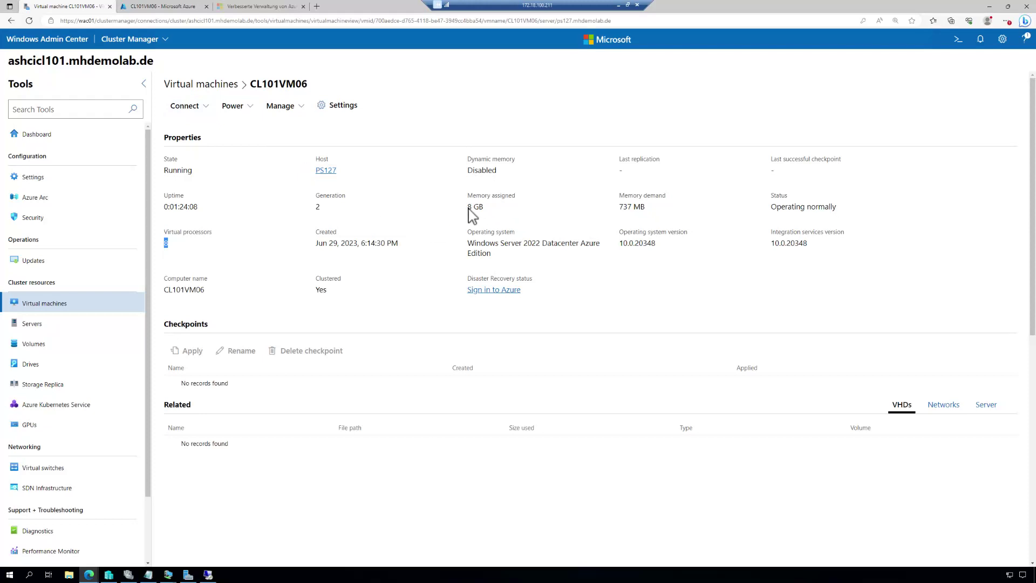
# Step: Examine the assigned memory of CL101VM06 and open its memory settings to check the configured startup memory
pyautogui.moveTo(467, 207); pyautogui.dragTo(498, 209)
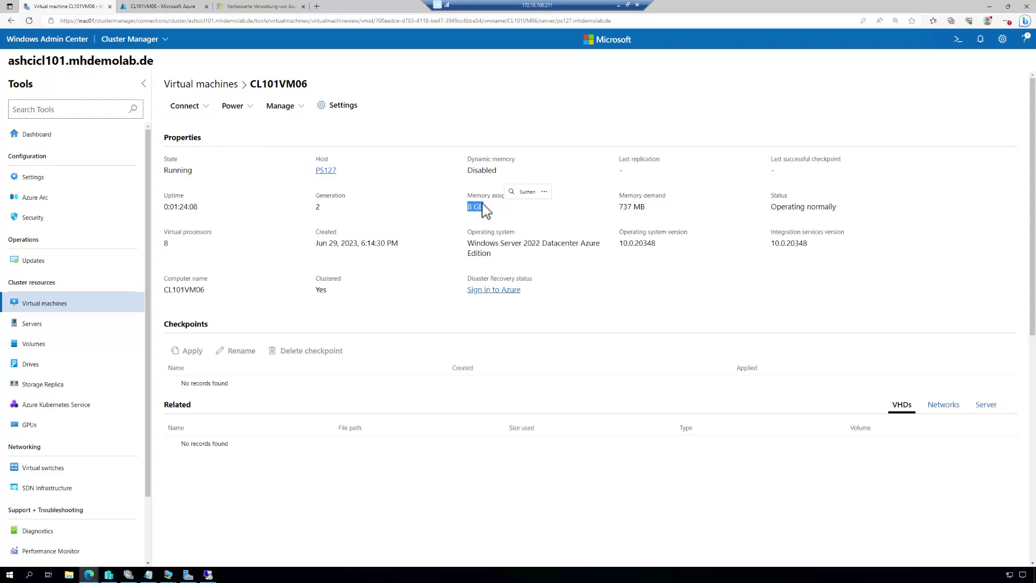
pyautogui.click(335, 106)
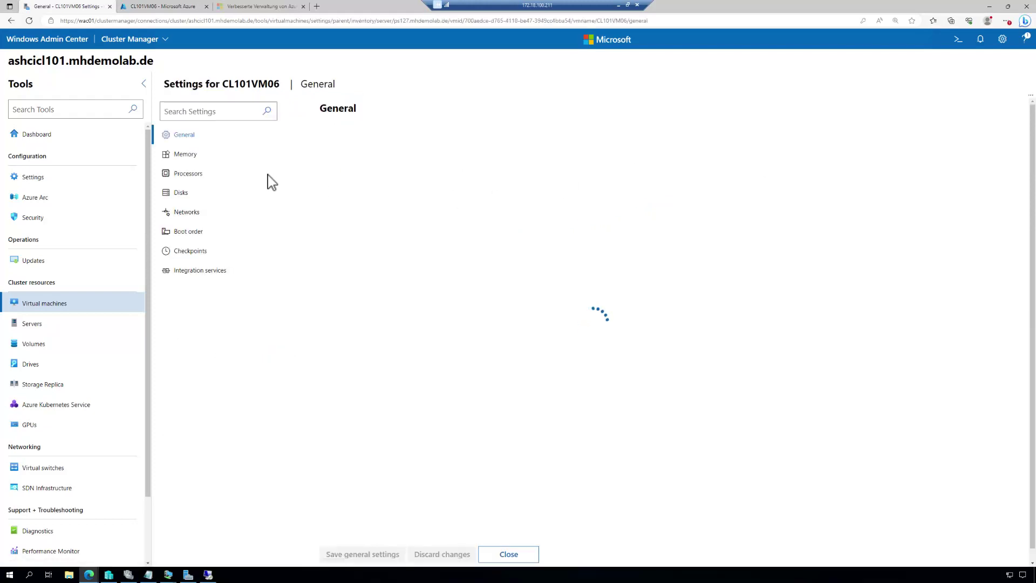
pyautogui.click(194, 161)
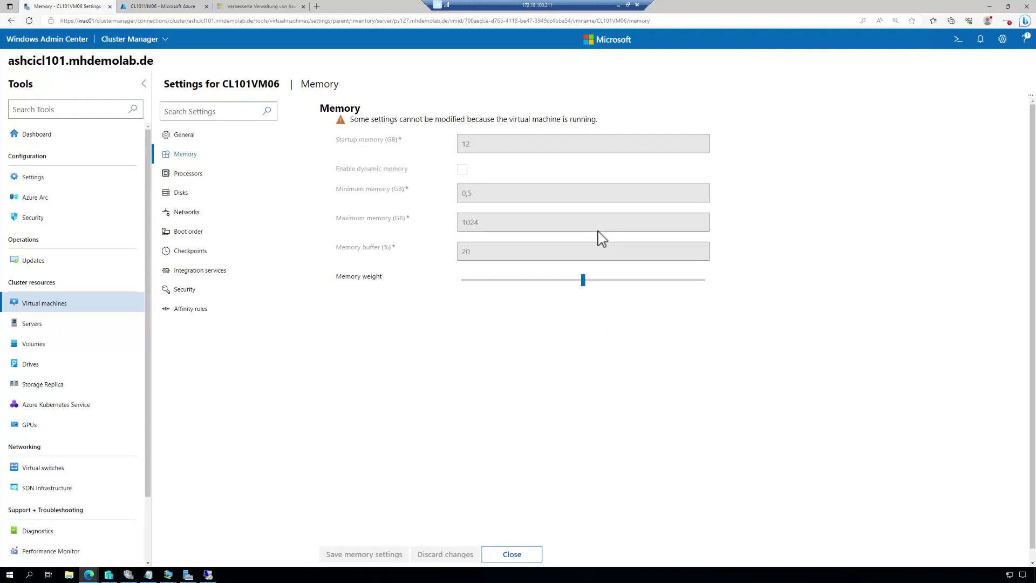
# Step: Return to the virtual machine inventory and reopen CL101VM06 to check its assigned memory again
pyautogui.click(49, 312)
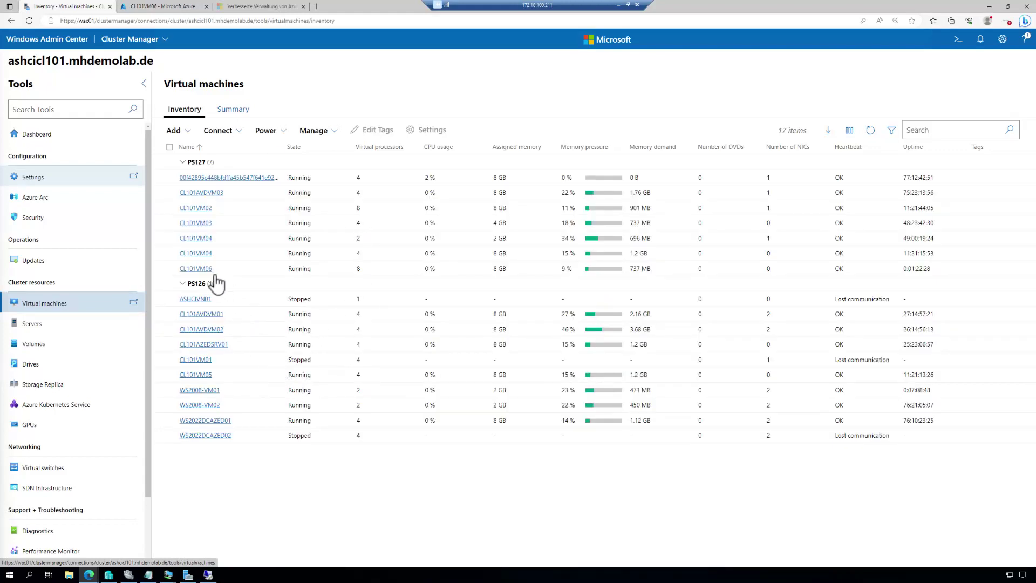
pyautogui.click(204, 269)
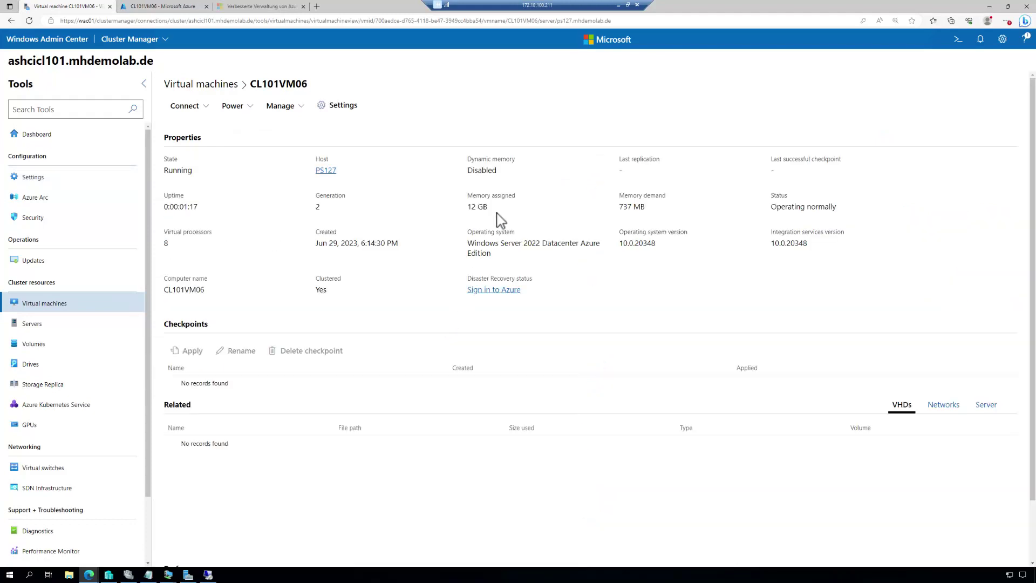
pyautogui.moveTo(468, 209); pyautogui.dragTo(491, 212)
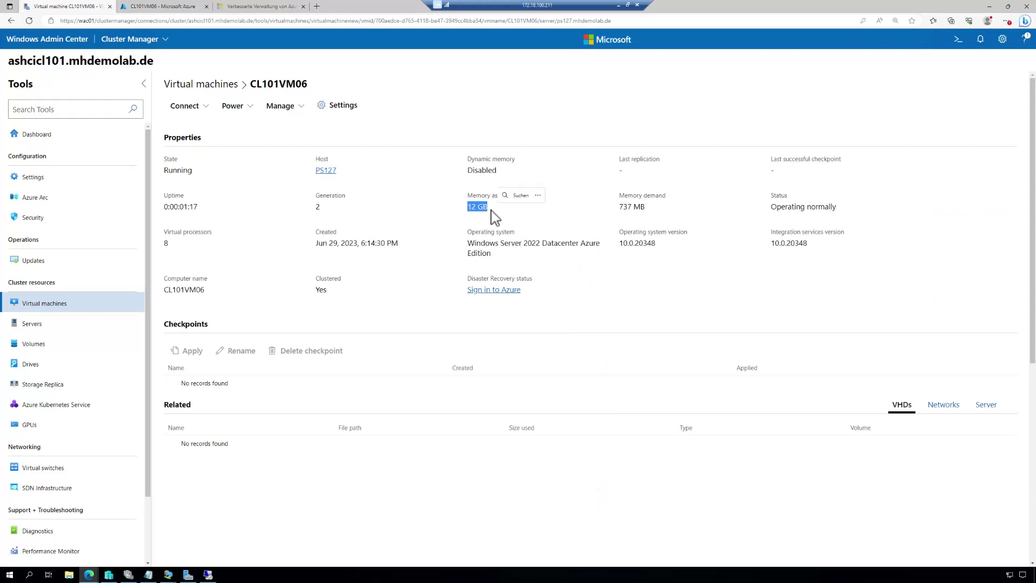
# Step: Switch to the Azure portal, refresh the ASHCICL101 virtual machines list to check ASHCICL40VM01, and return to the VM inventory in Windows Admin Center
pyautogui.click(166, 9)
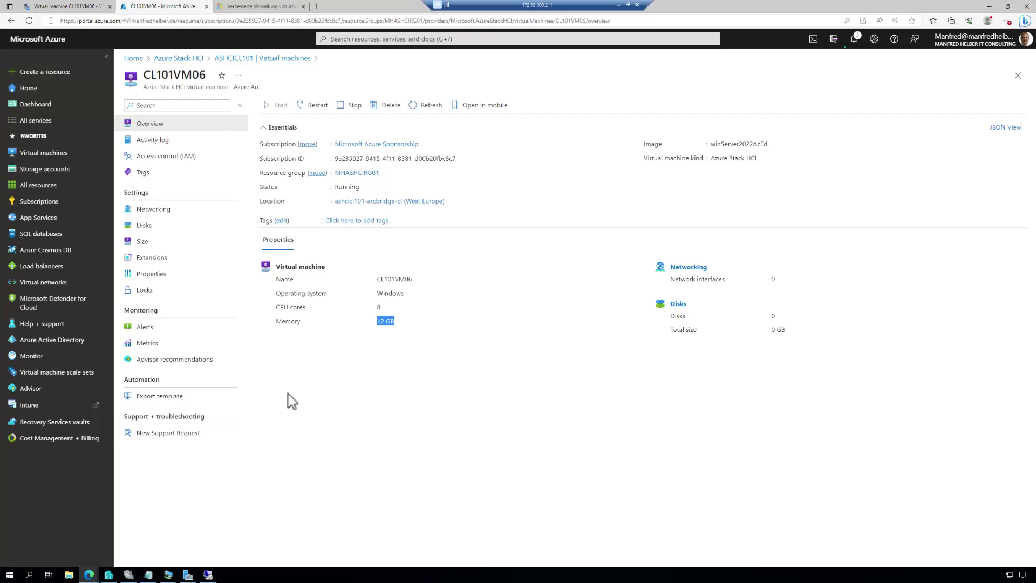
pyautogui.click(236, 60)
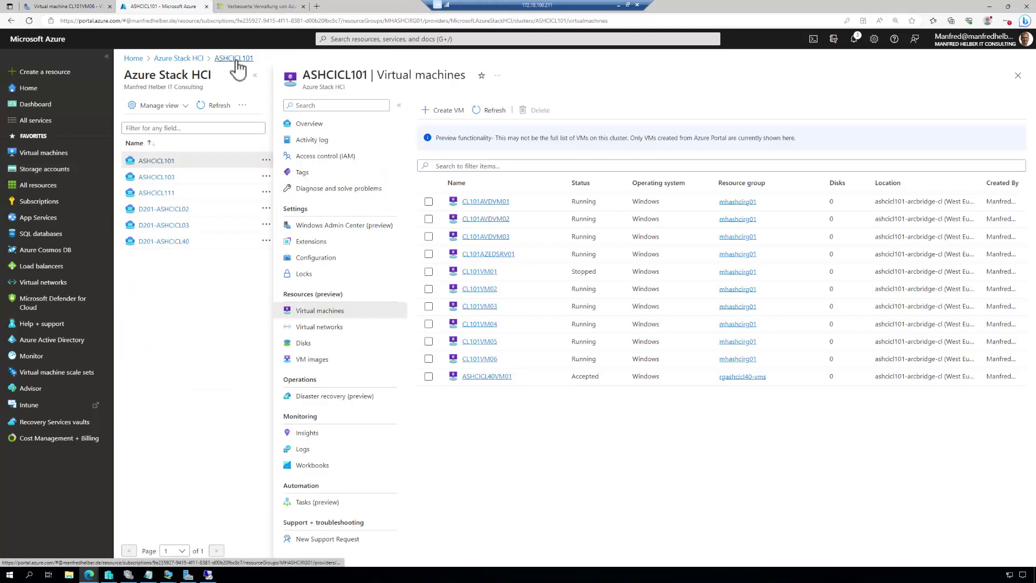
pyautogui.click(483, 111)
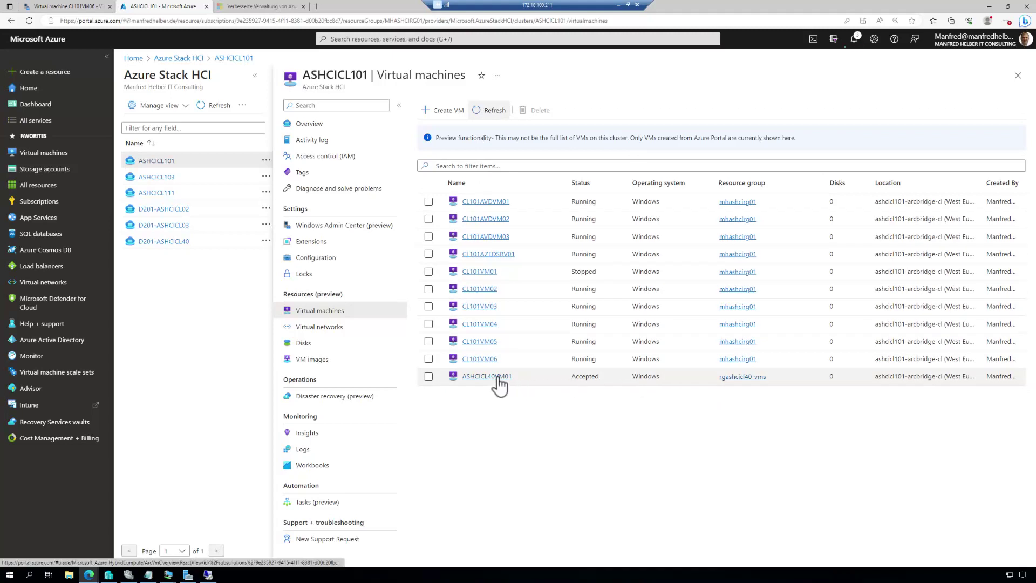
pyautogui.click(62, 7)
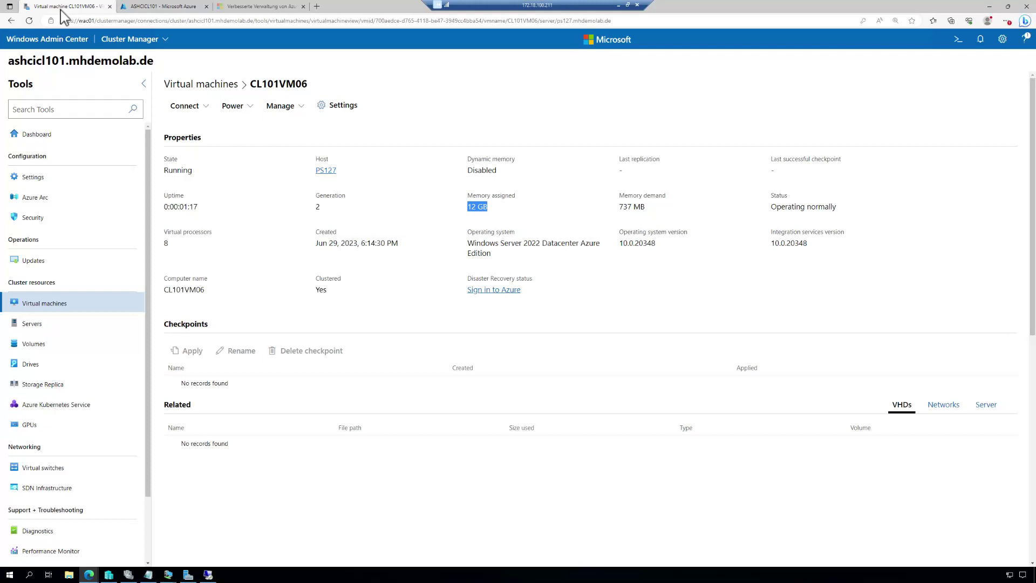
pyautogui.click(42, 305)
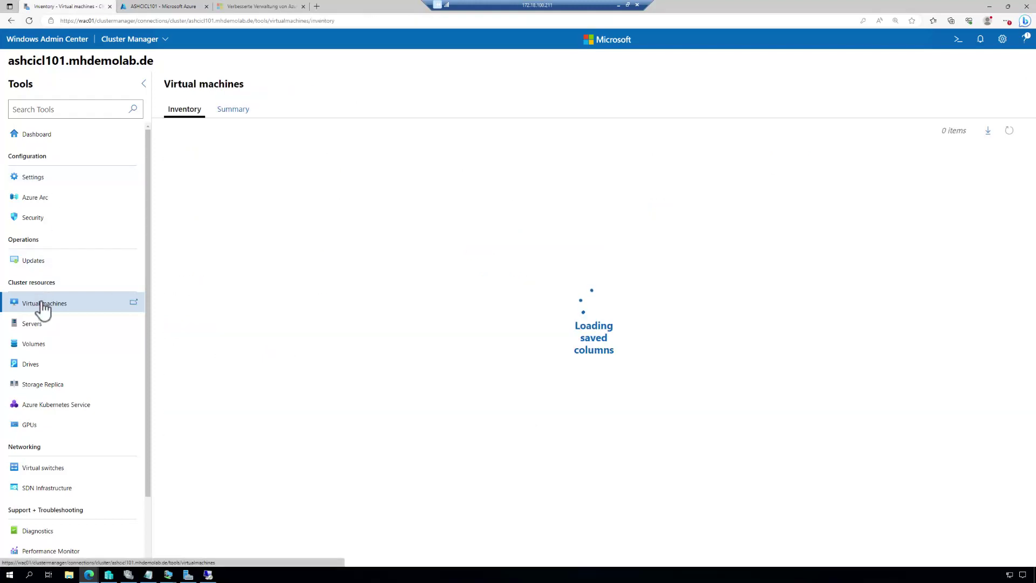